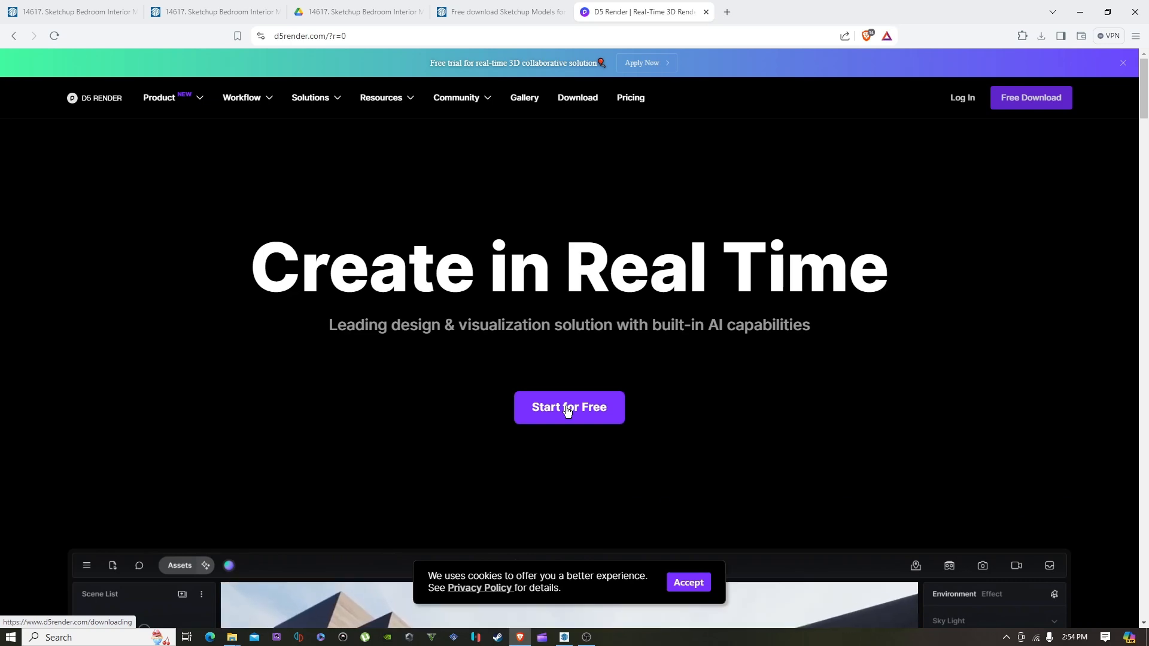
Open the D5 Render pricing page and compare the prices of the Community, Pro, Teams and Enterprise plans.
left_click(644, 101)
scroll(493, 206, "down", 4)
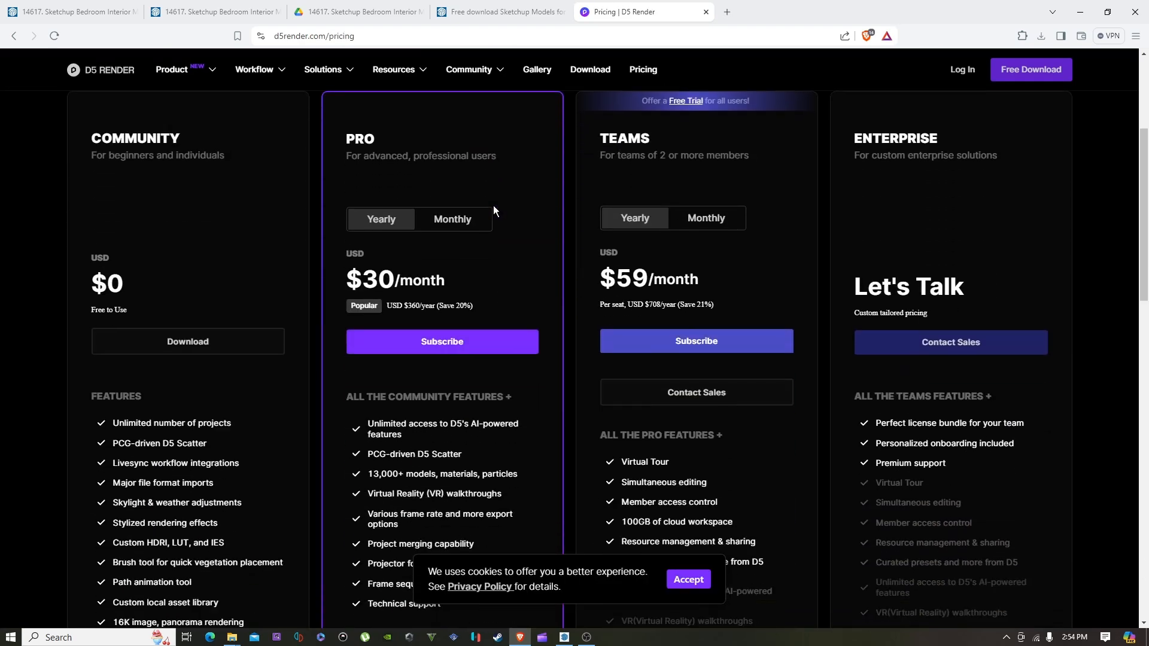
scroll(493, 206, "down", 2)
scroll(398, 283, "up", 3)
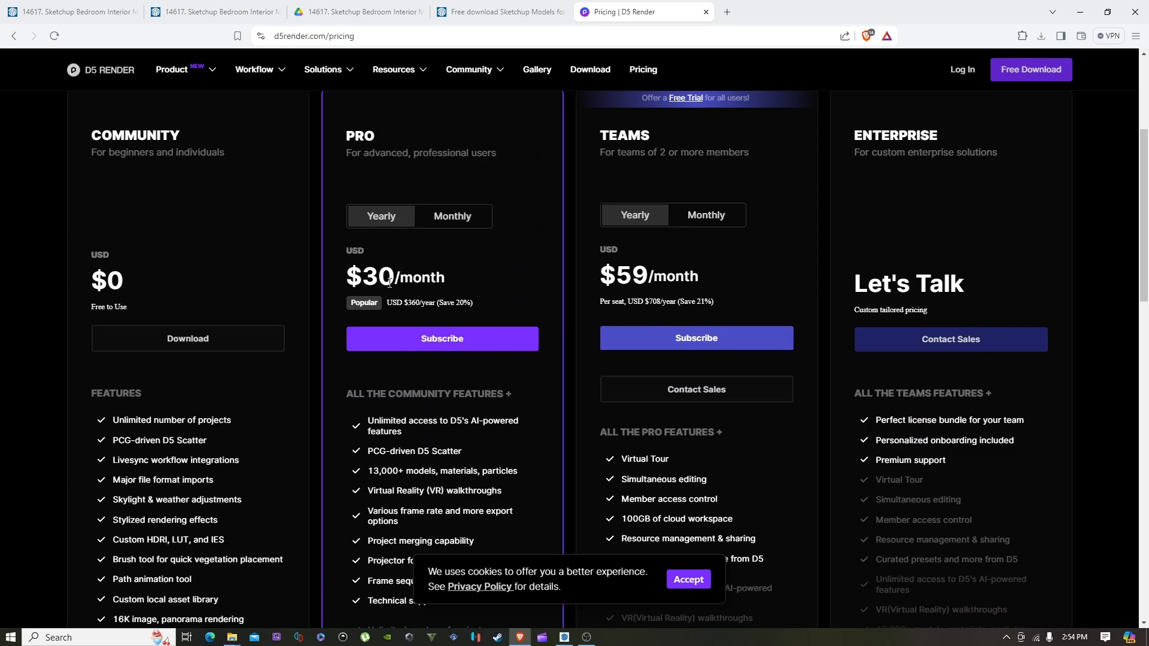
scroll(389, 282, "down", 1)
scroll(389, 288, "up", 3)
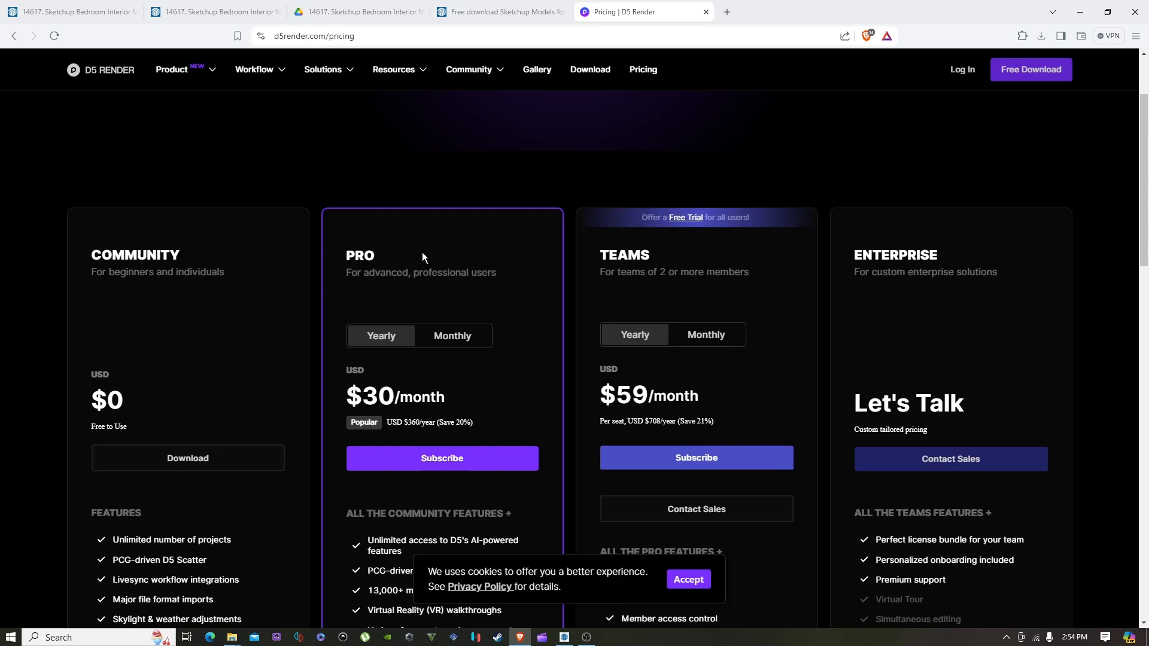
scroll(423, 257, "down", 4)
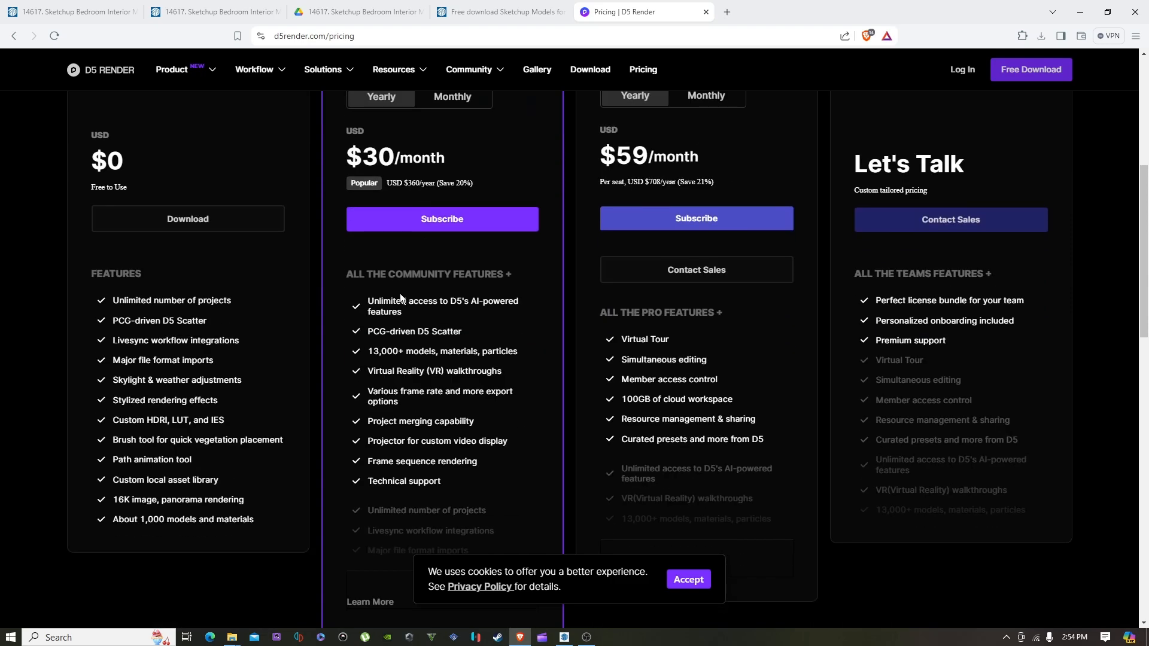
Examine the Pro plan's feature list, including AI-powered features and the models, materials and particles library.
scroll(398, 297, "up", 1)
scroll(411, 310, "down", 2)
left_click_drag(413, 291, 519, 291)
scroll(400, 330, "up", 2)
scroll(401, 336, "down", 1)
left_click(465, 341)
scroll(479, 340, "up", 5)
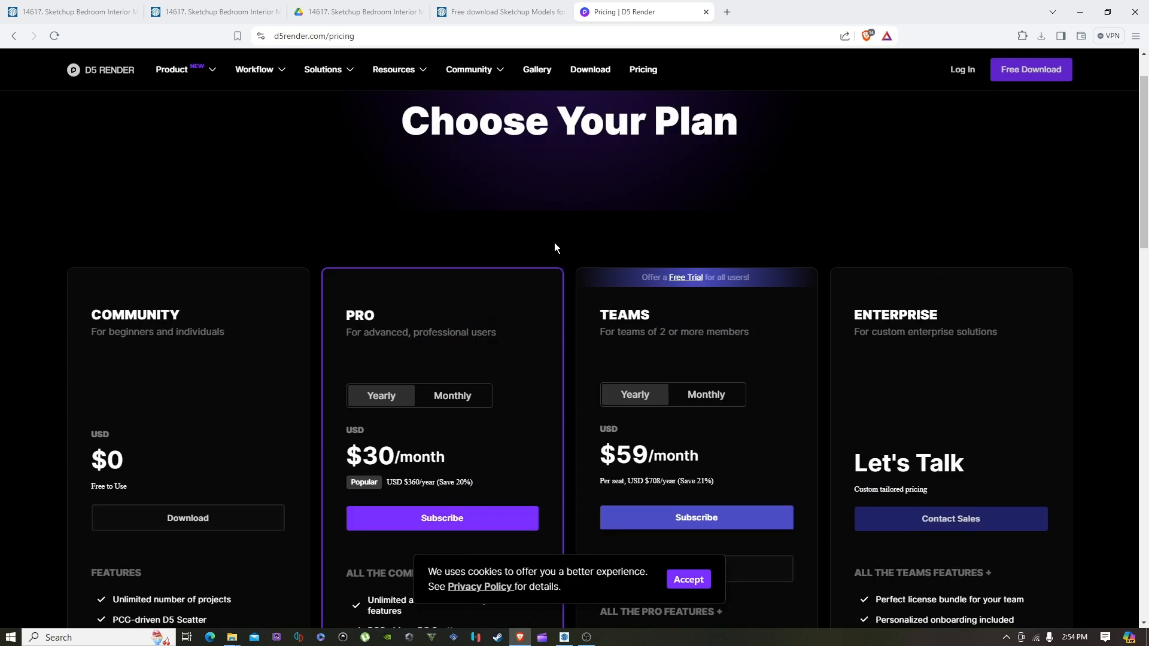
Compare the free Community plan's price and features with those of the Pro plan.
scroll(562, 245, "down", 5)
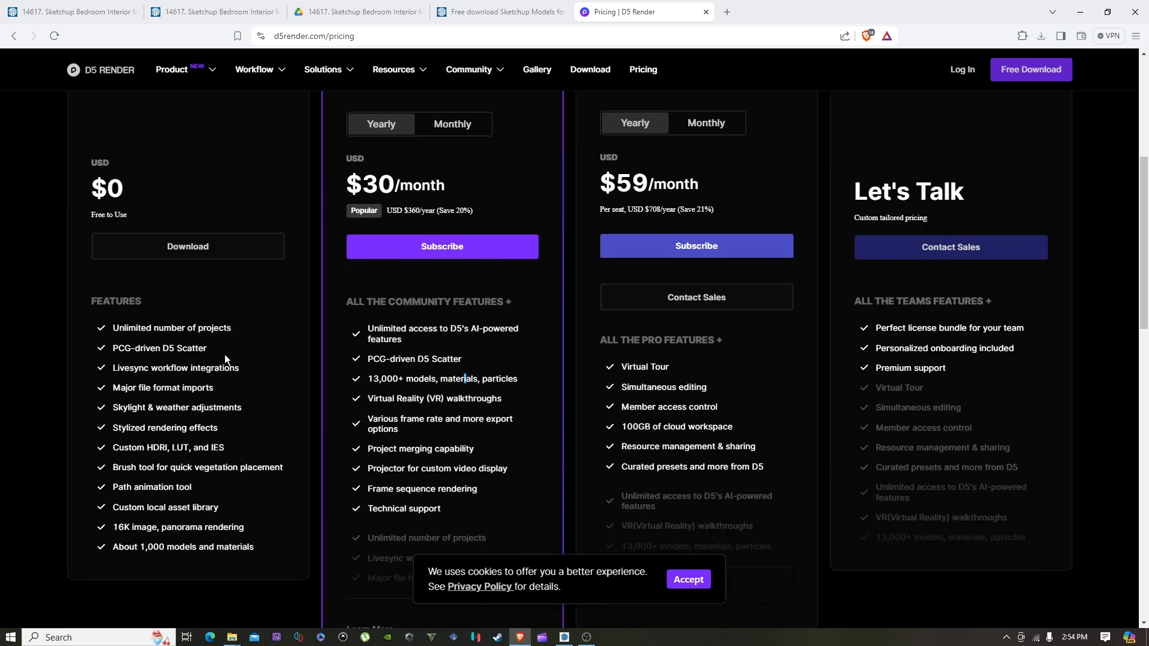
scroll(147, 300, "up", 2)
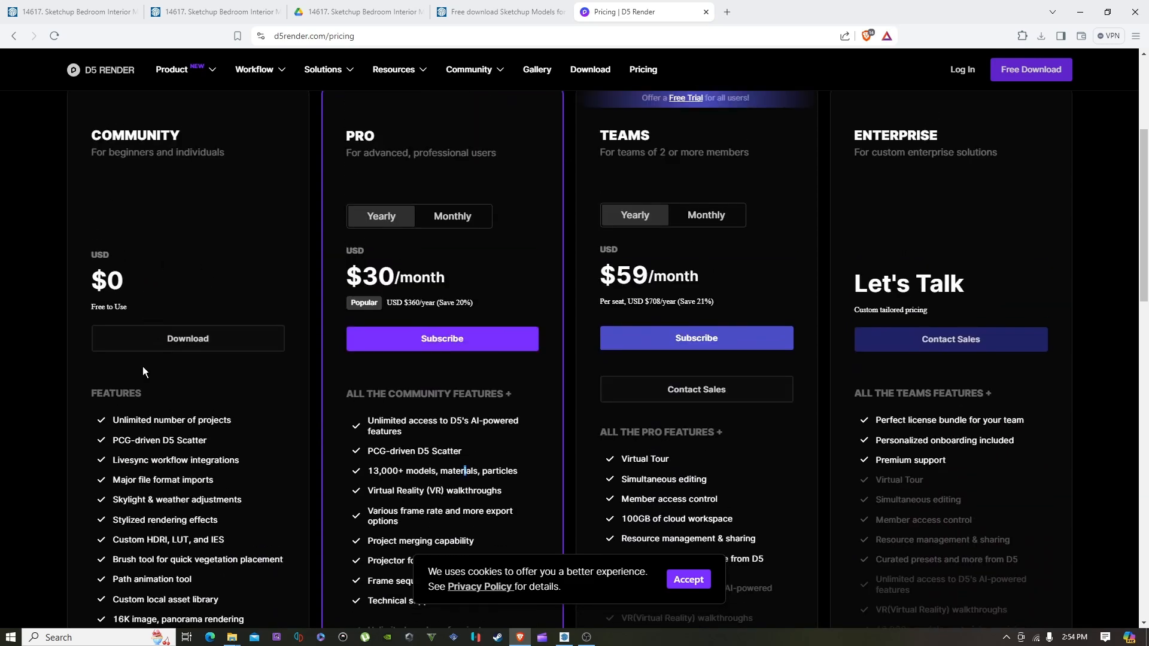
scroll(219, 288, "down", 3)
scroll(341, 264, "up", 7)
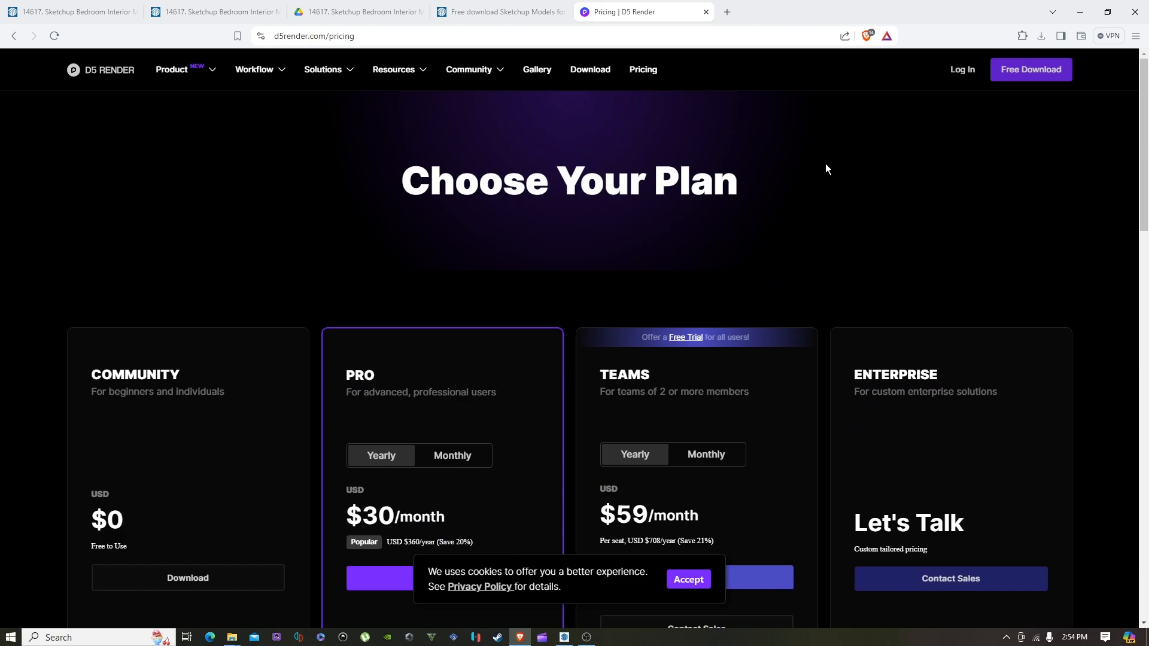
scroll(824, 171, "down", 3)
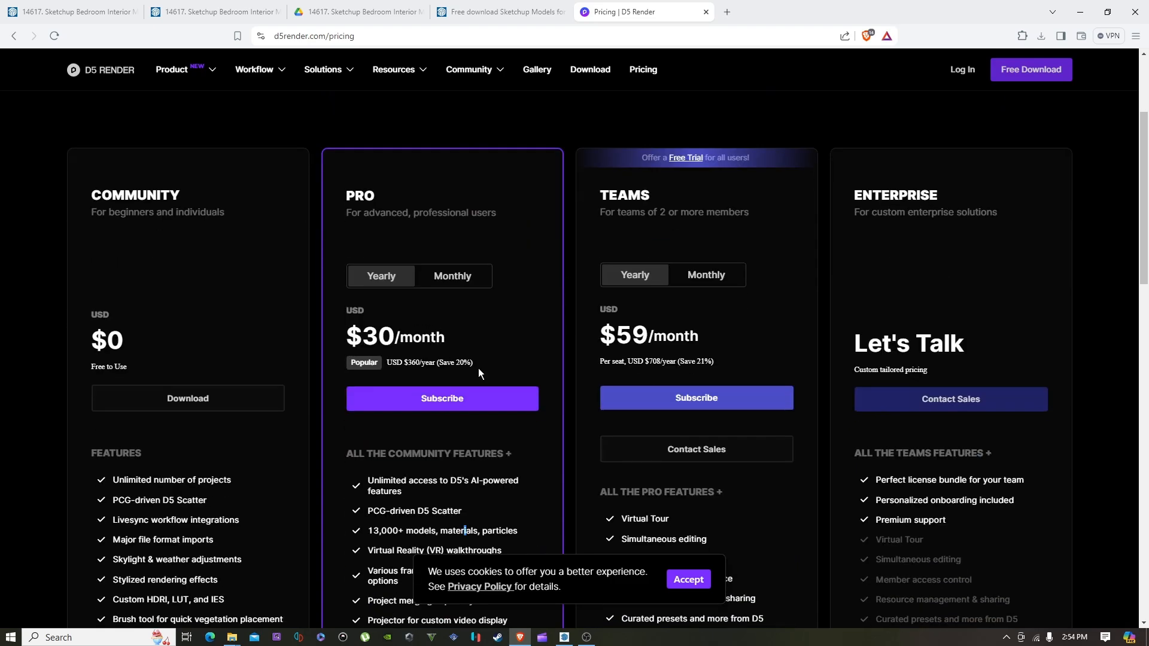
scroll(482, 363, "up", 3)
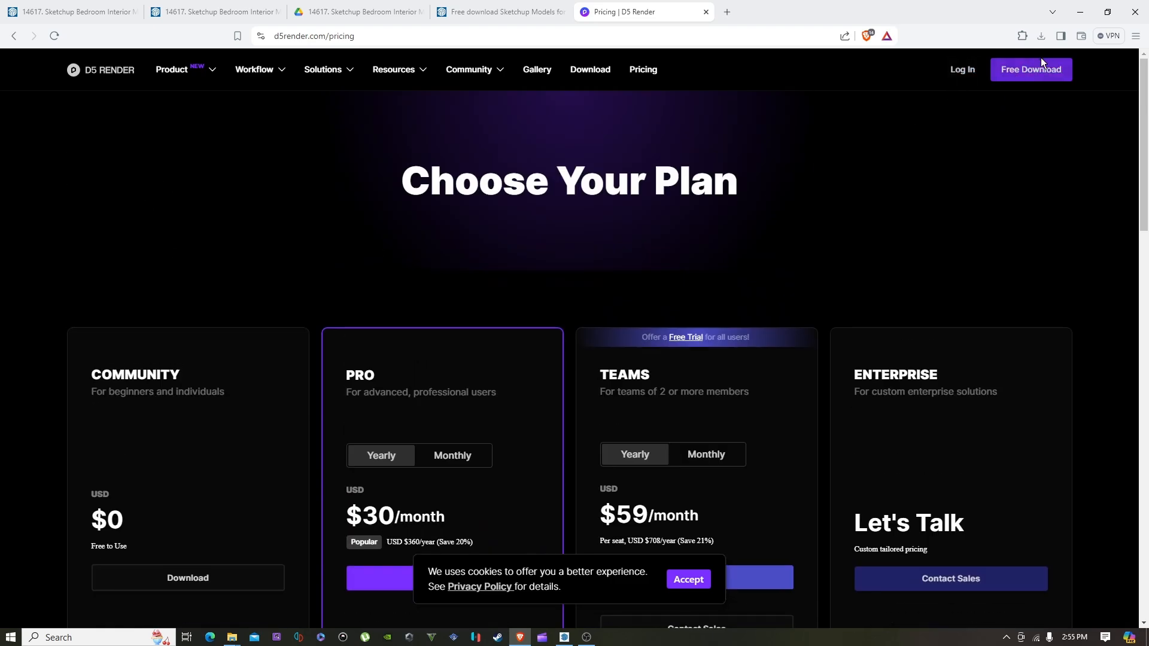
scroll(620, 219, "down", 5)
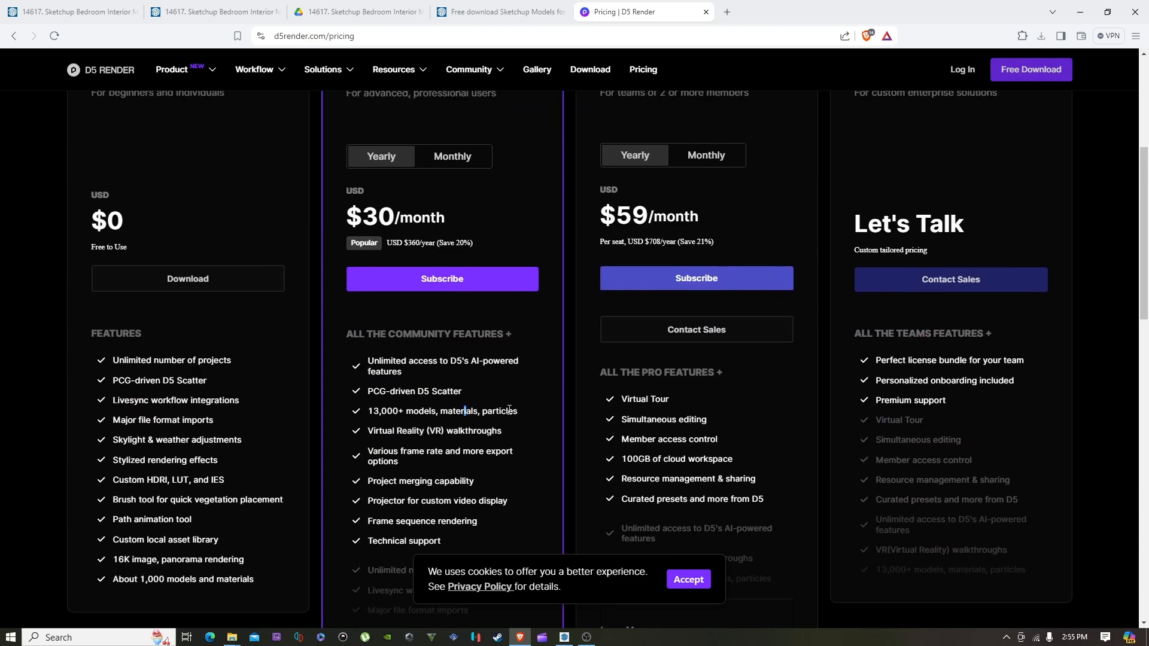
scroll(510, 409, "down", 1)
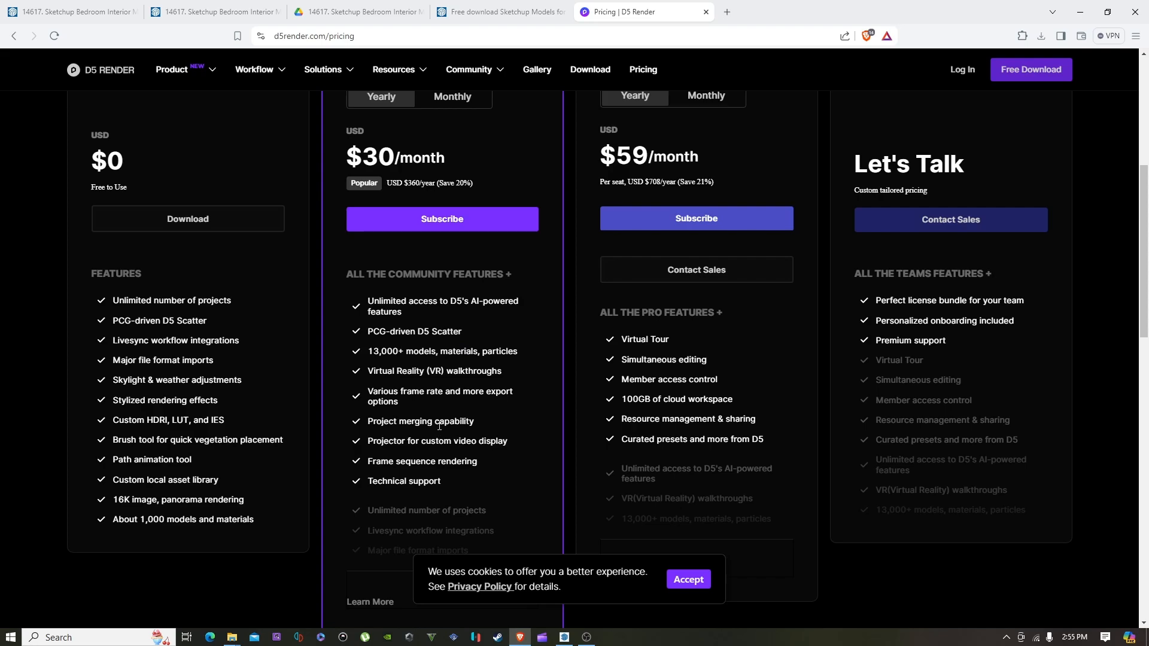
scroll(442, 366, "up", 3)
scroll(425, 386, "down", 4)
scroll(407, 413, "up", 5)
scroll(374, 443, "down", 3)
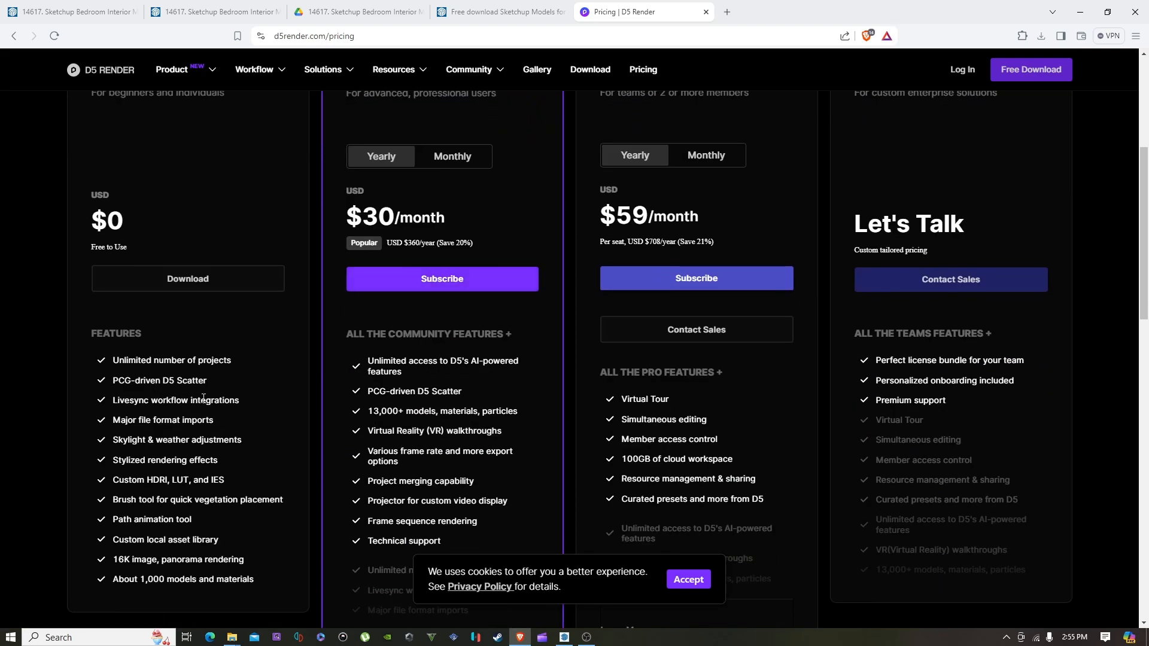
Examine the Community plan's image and panorama rendering entry and its models and materials entry.
scroll(160, 560, "down", 1)
left_click_drag(119, 504, 175, 508)
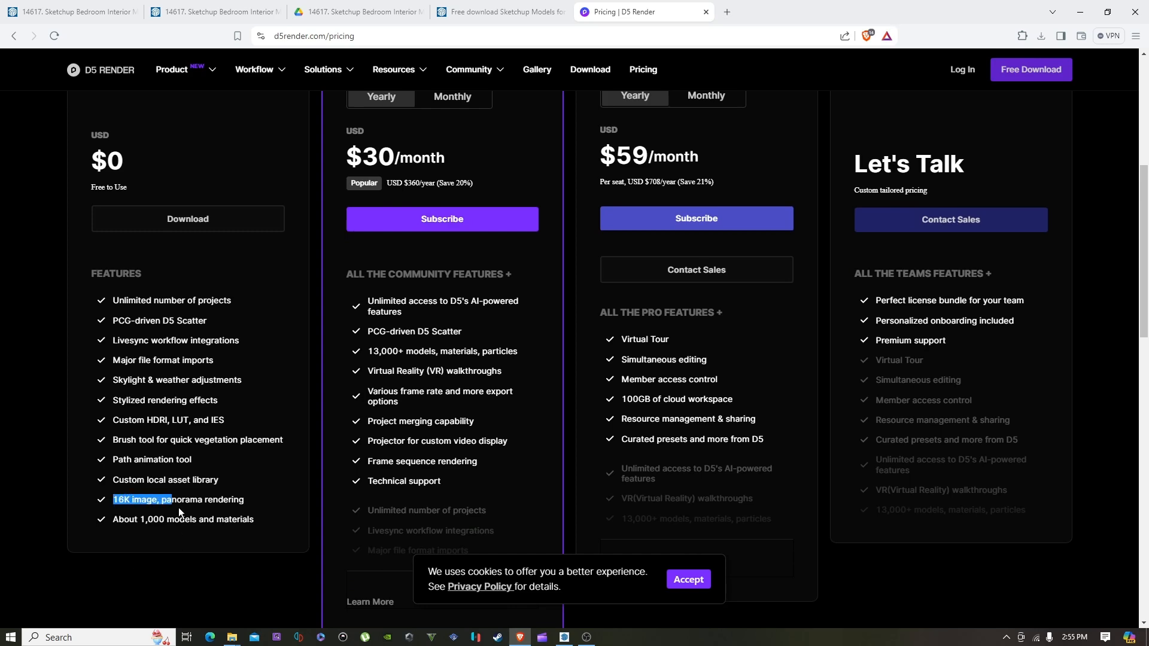
scroll(174, 508, "down", 1)
scroll(174, 508, "down", 1)
left_click_drag(142, 460, 260, 454)
scroll(258, 457, "up", 2)
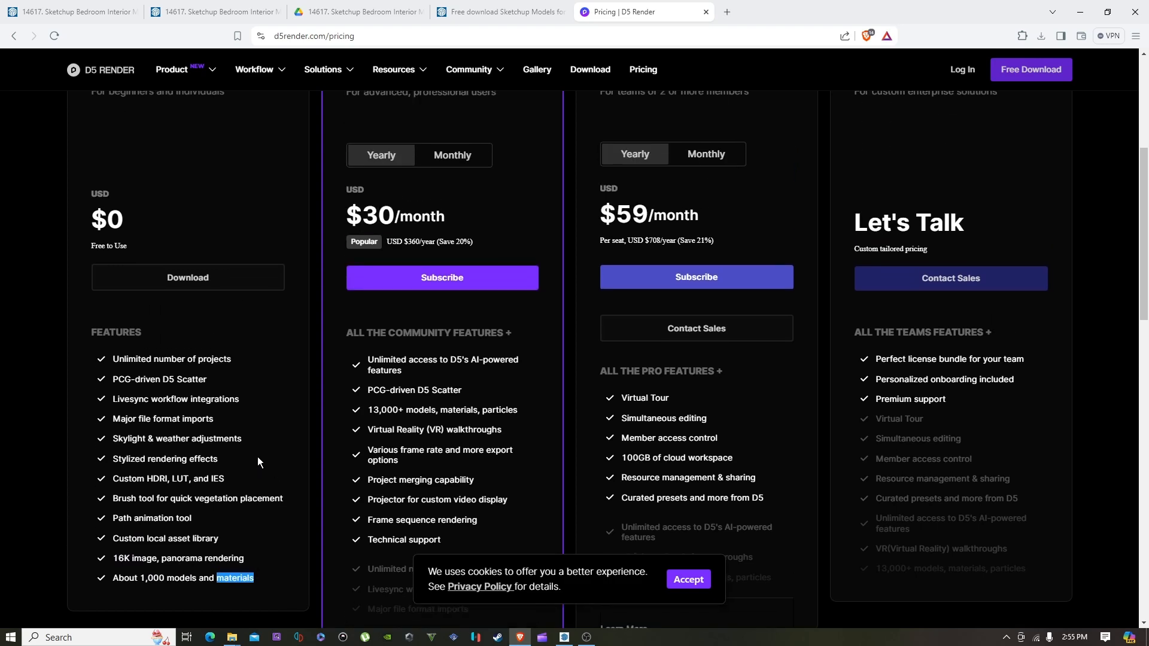
left_click_drag(368, 398, 372, 397)
scroll(371, 397, "up", 4)
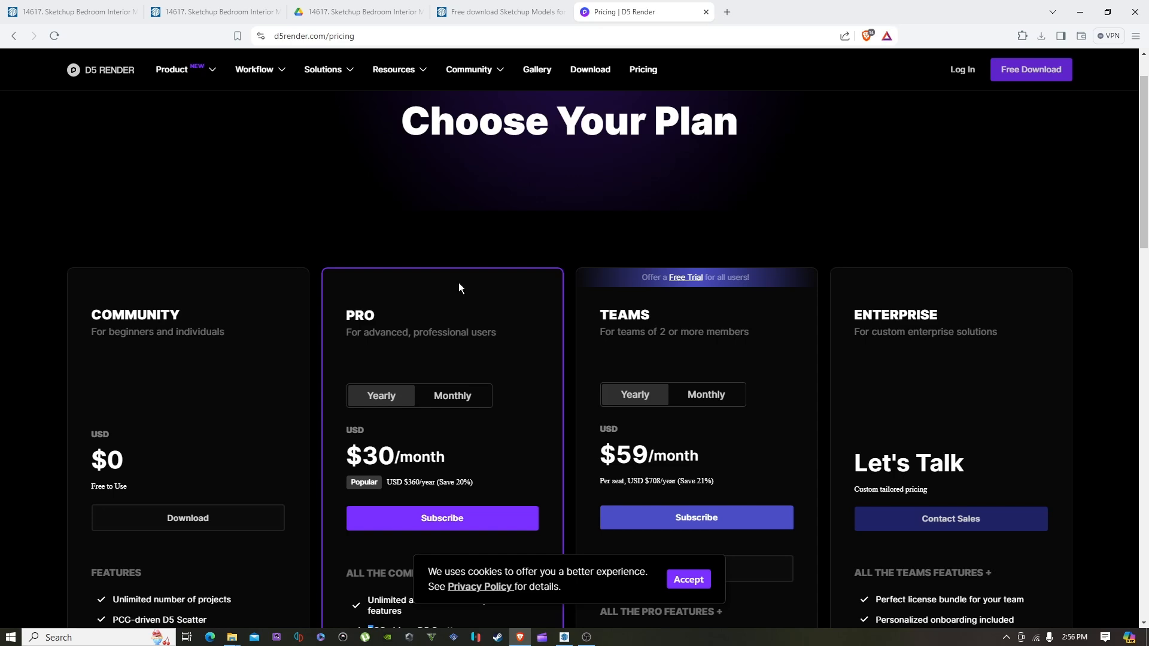
Go to the sketchup.cgtips.org site and open the Bedroom category under Scenes in a separate tab.
left_click(506, 12)
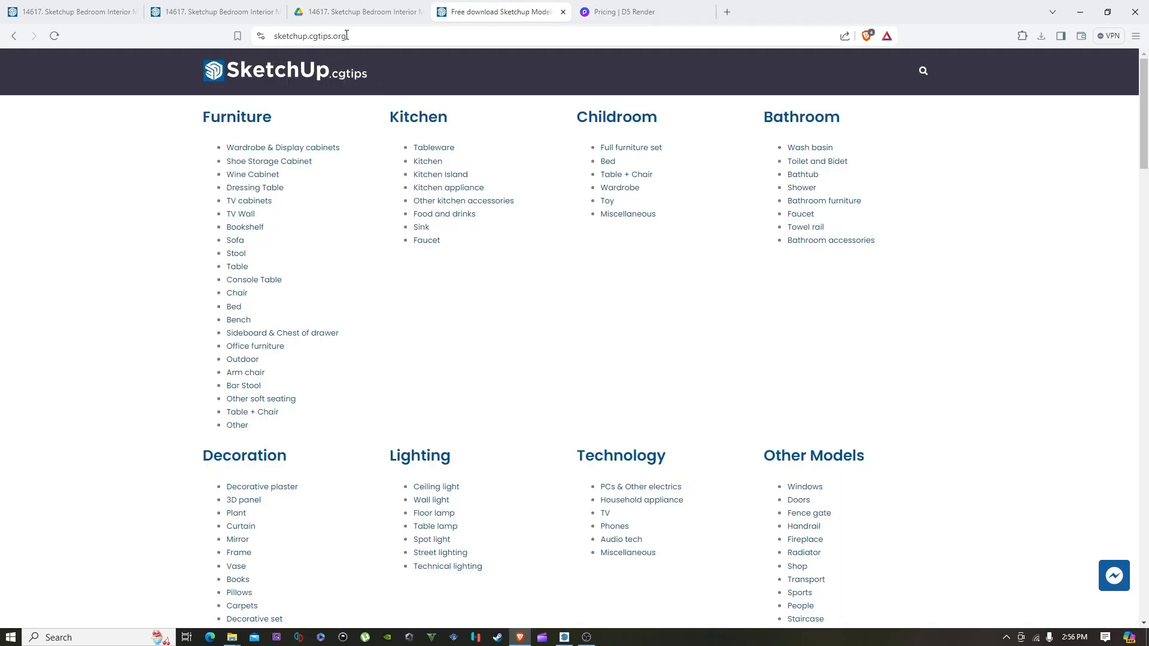
scroll(467, 114, "down", 12)
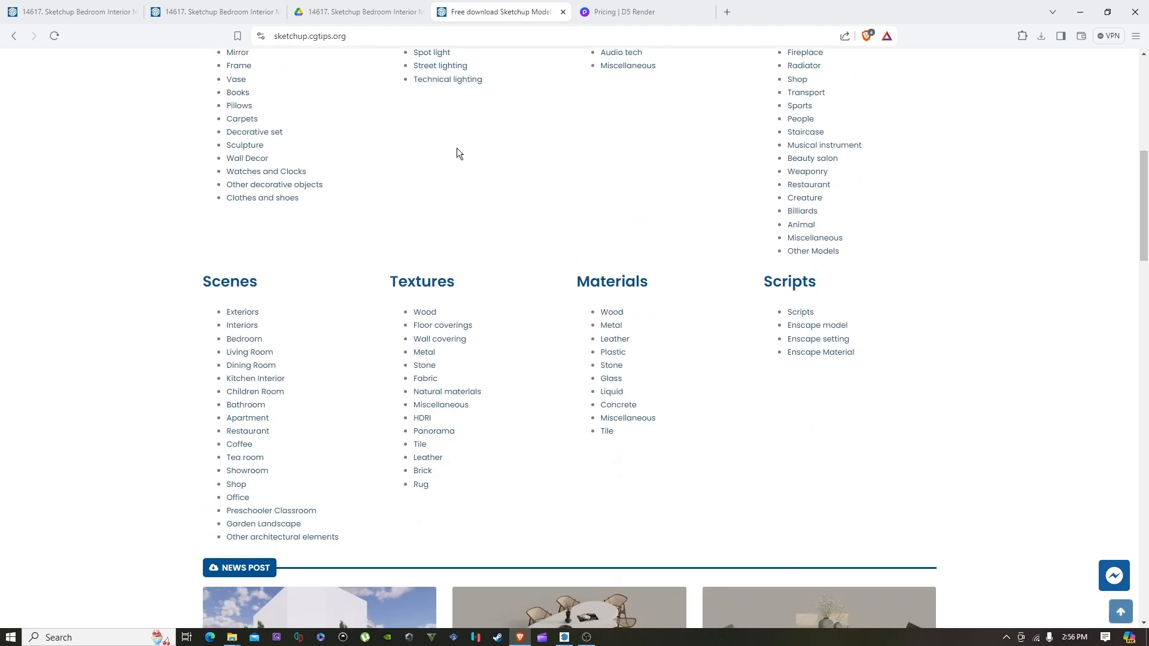
scroll(405, 149, "up", 2)
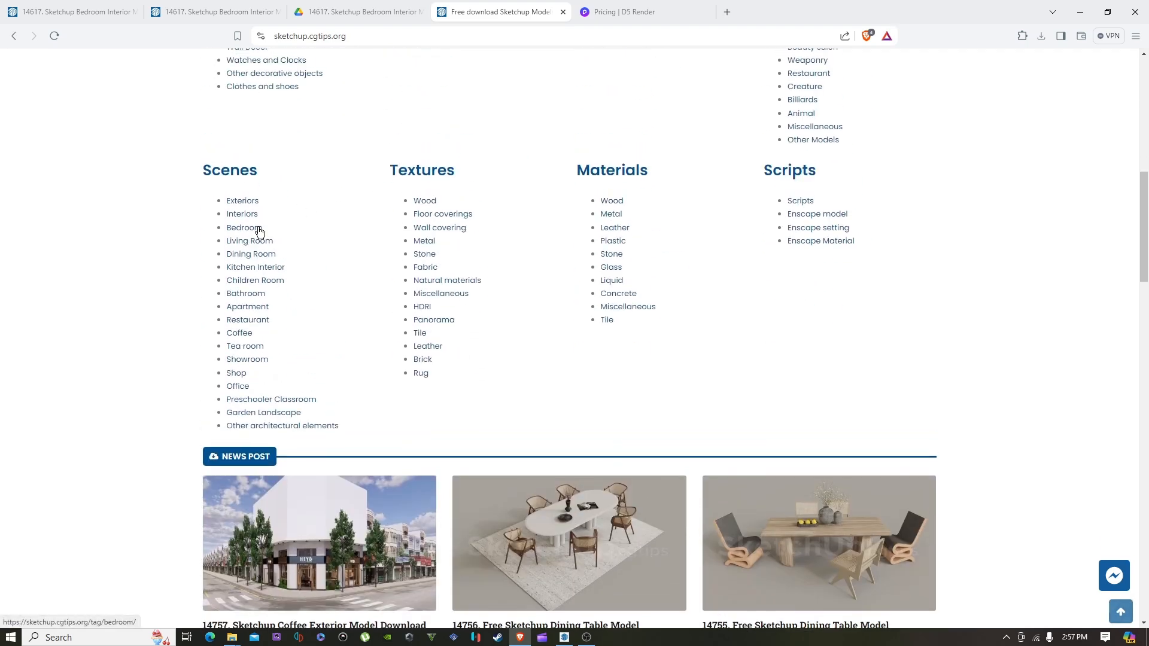
middle_click(260, 231)
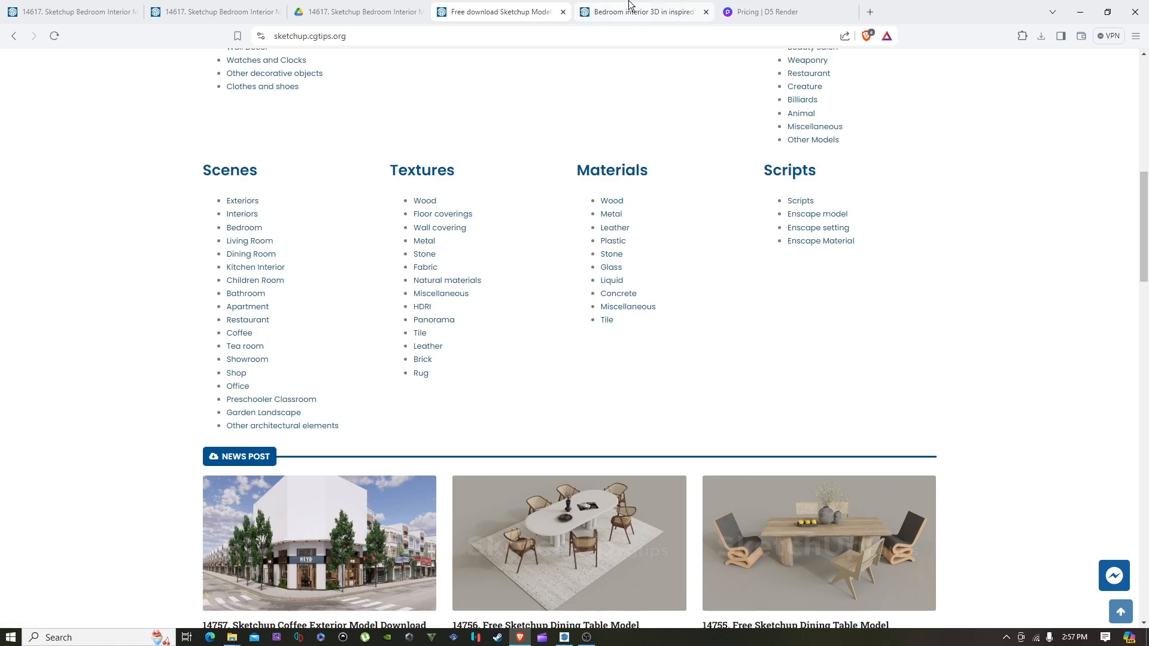
key("ctrl+Tab")
Find the 14617 Sketchup Bedroom Interior Model among the bedroom scenes and open its page.
scroll(465, 291, "down", 4)
scroll(465, 291, "down", 7)
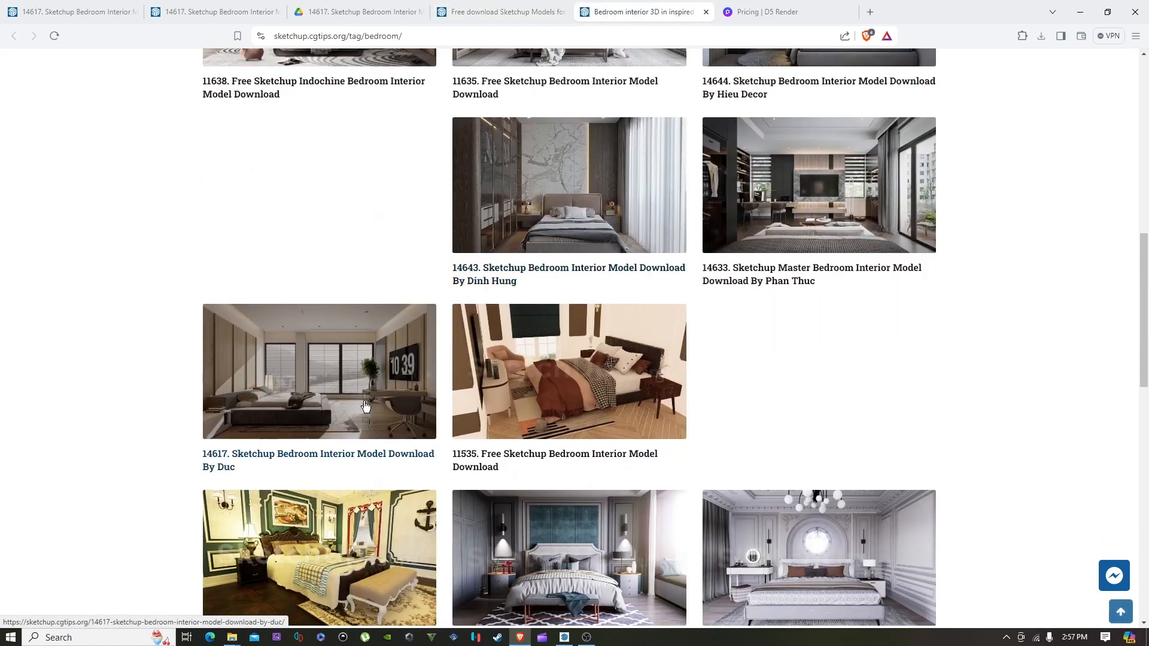
left_click(365, 406)
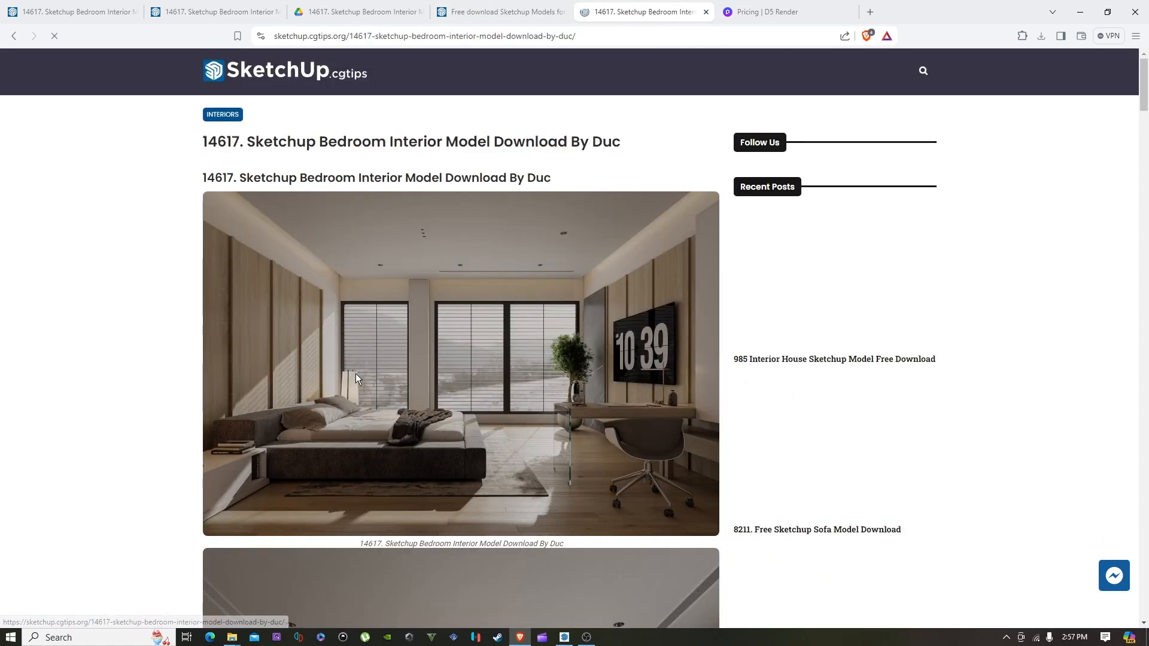
Examine the bedroom model's preview renders and its platform, size and download information.
scroll(319, 338, "down", 3)
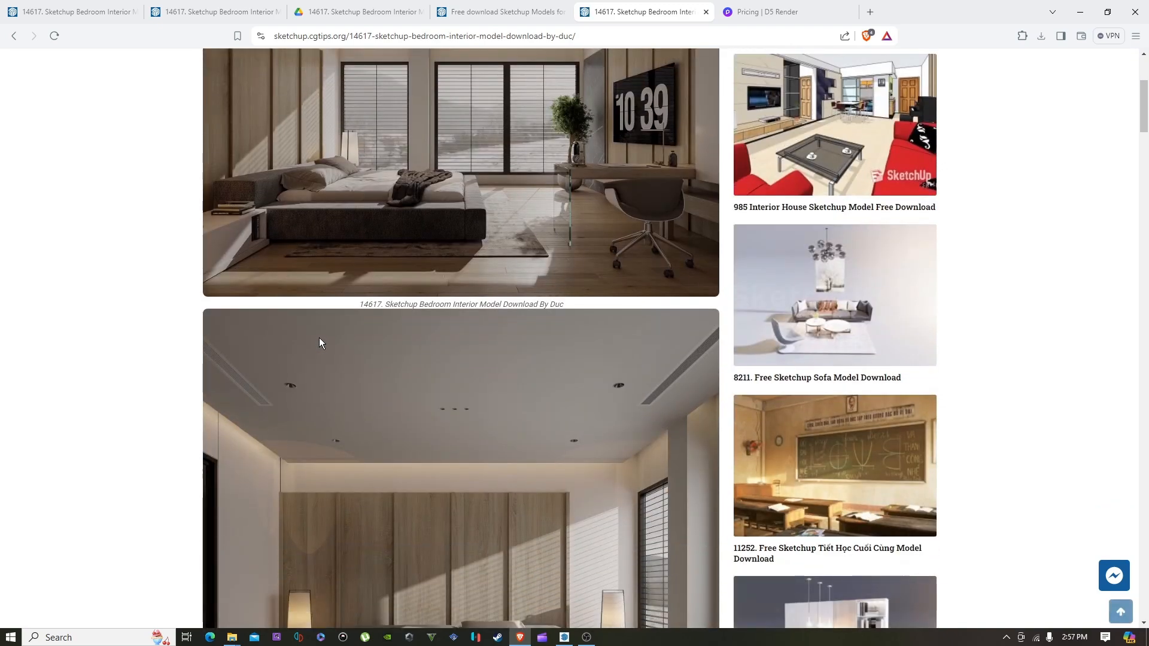
scroll(318, 338, "down", 6)
scroll(319, 339, "up", 2)
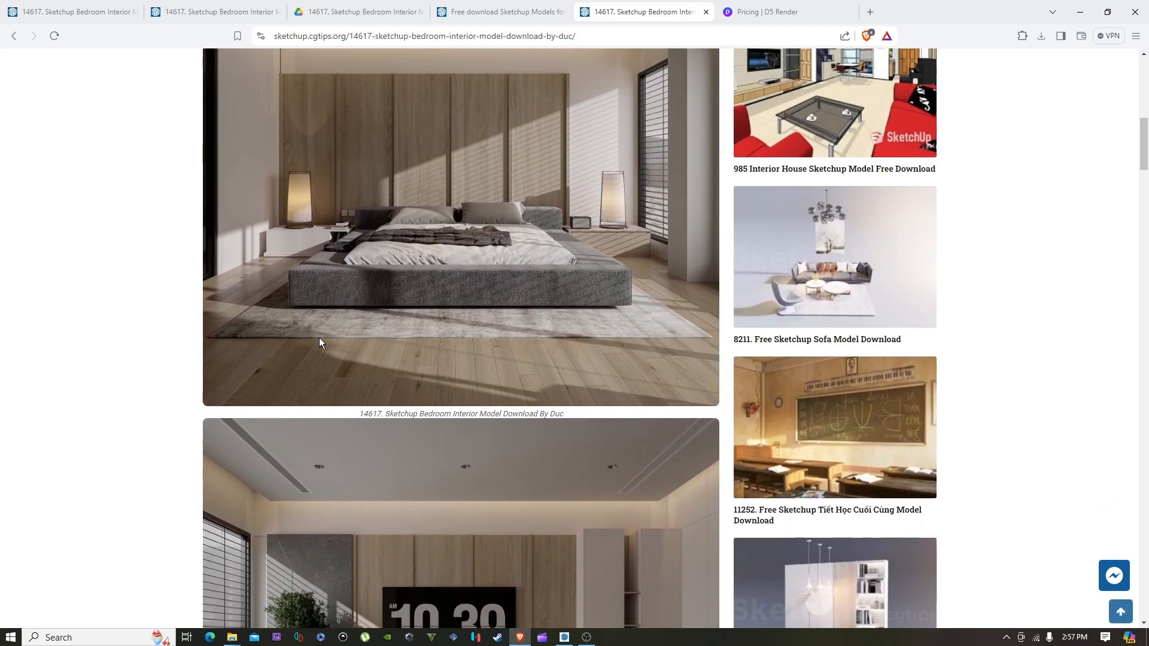
scroll(319, 338, "down", 3)
scroll(319, 341, "down", 20)
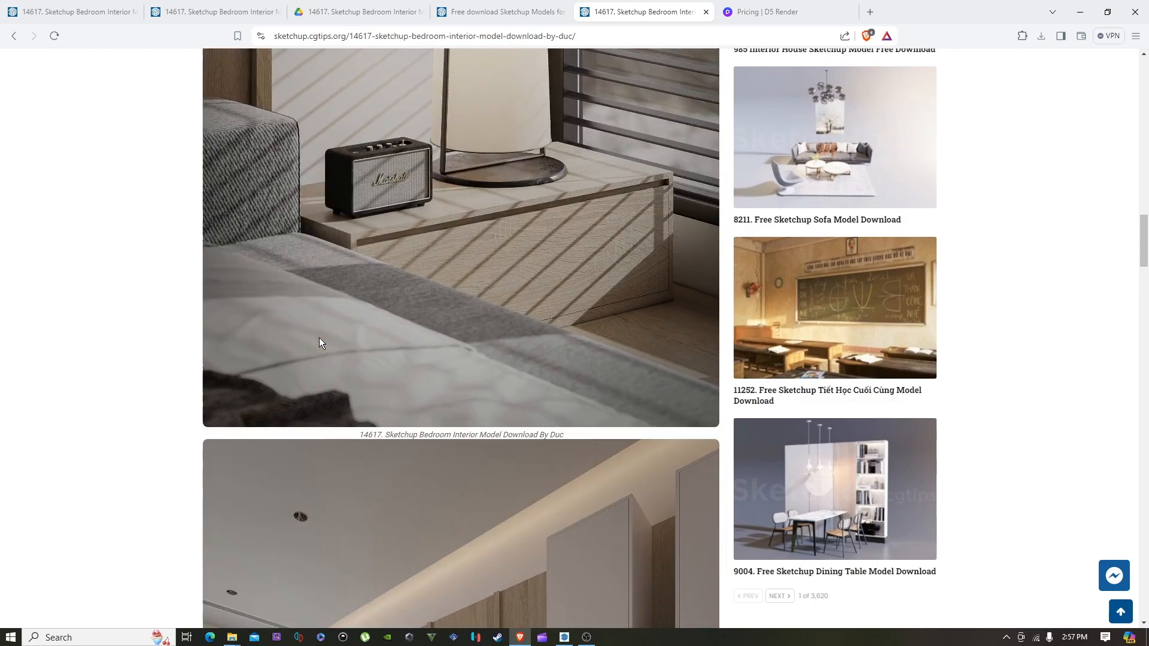
scroll(319, 343, "down", 20)
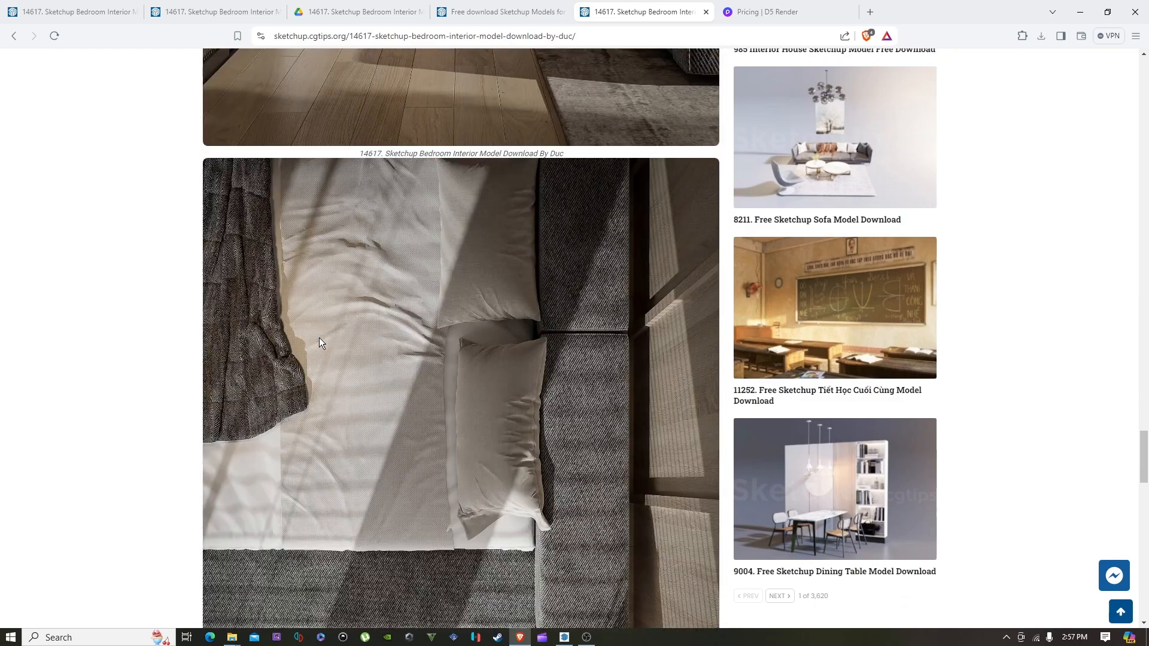
scroll(320, 342, "up", 2)
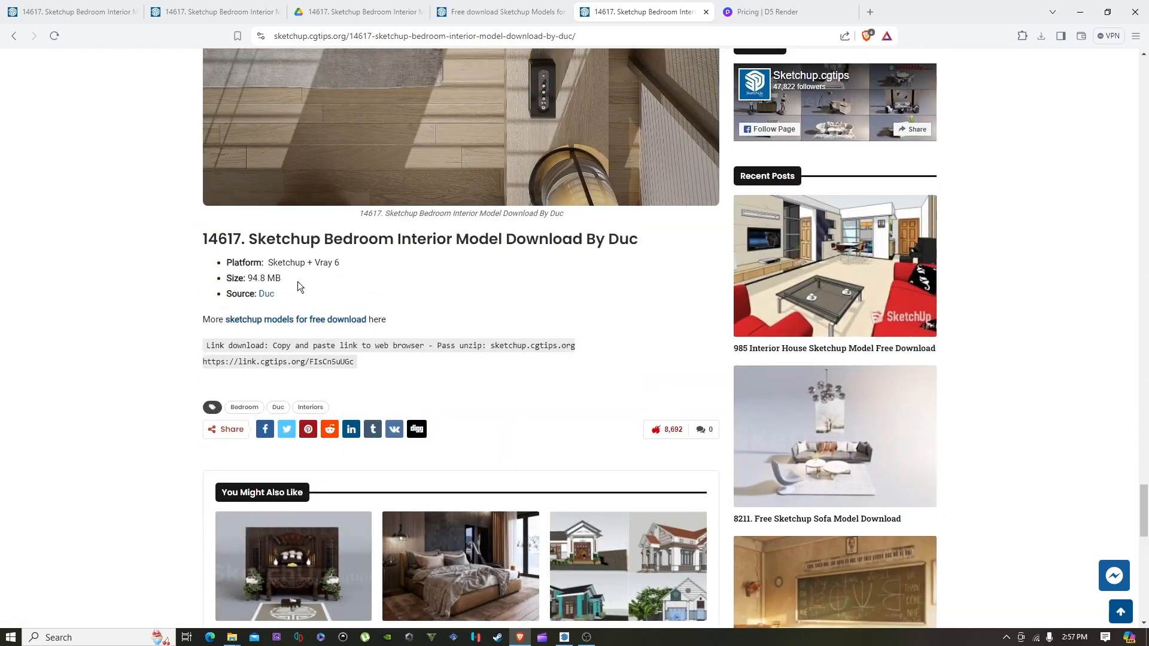
scroll(346, 259, "up", 12)
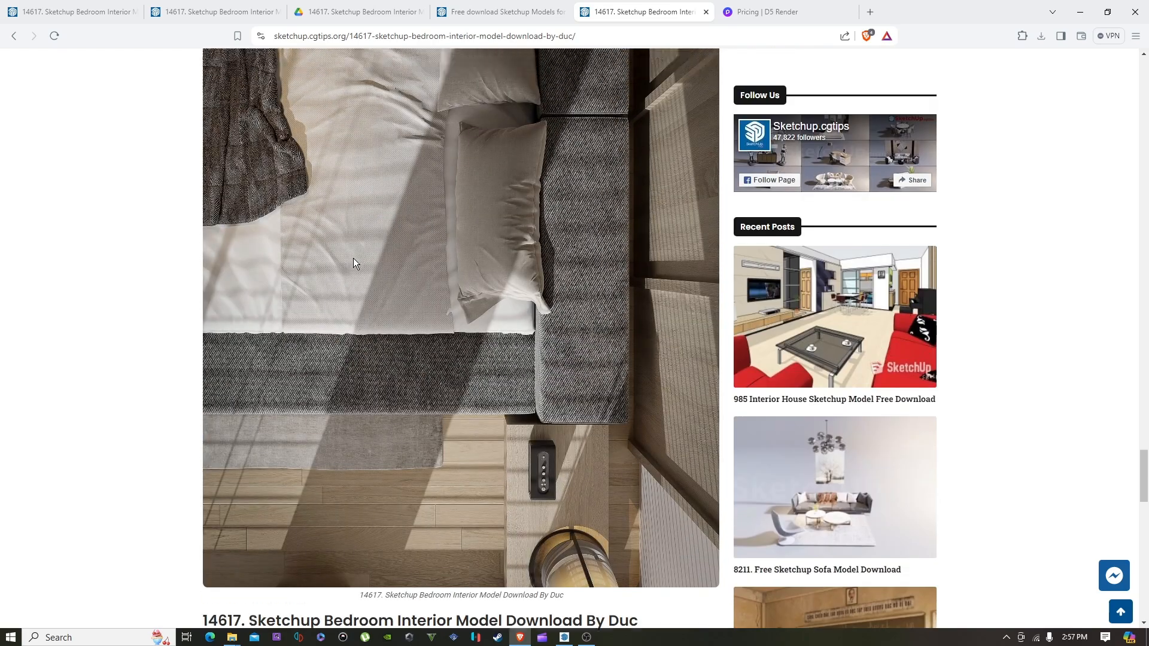
scroll(353, 264, "down", 15)
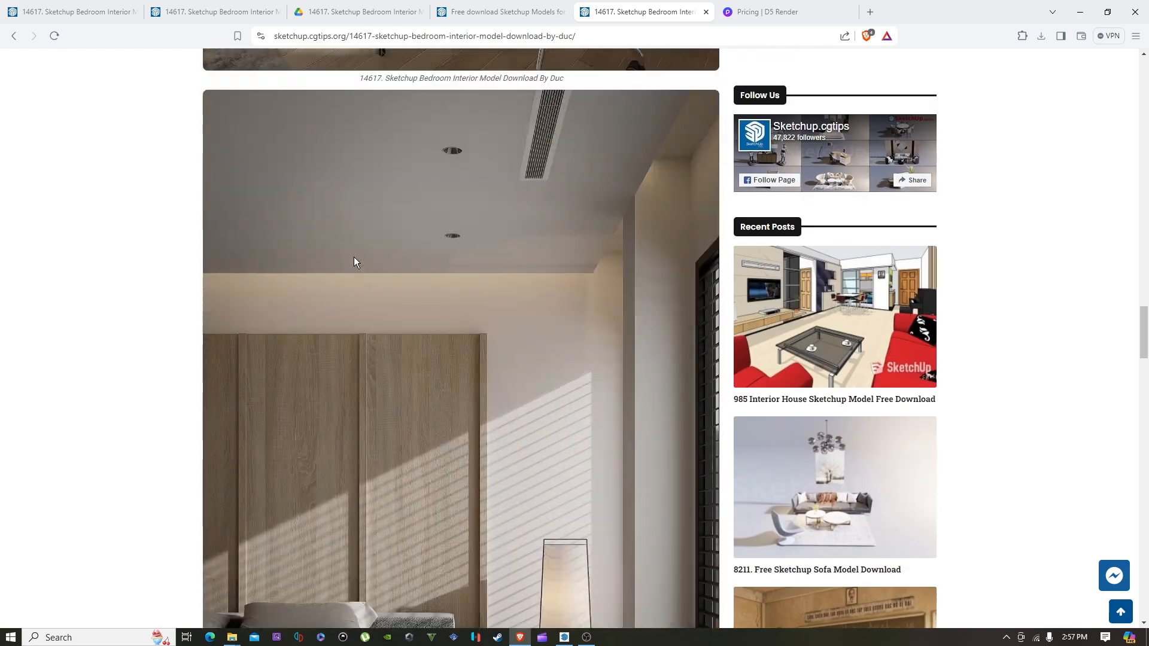
scroll(354, 261, "down", 15)
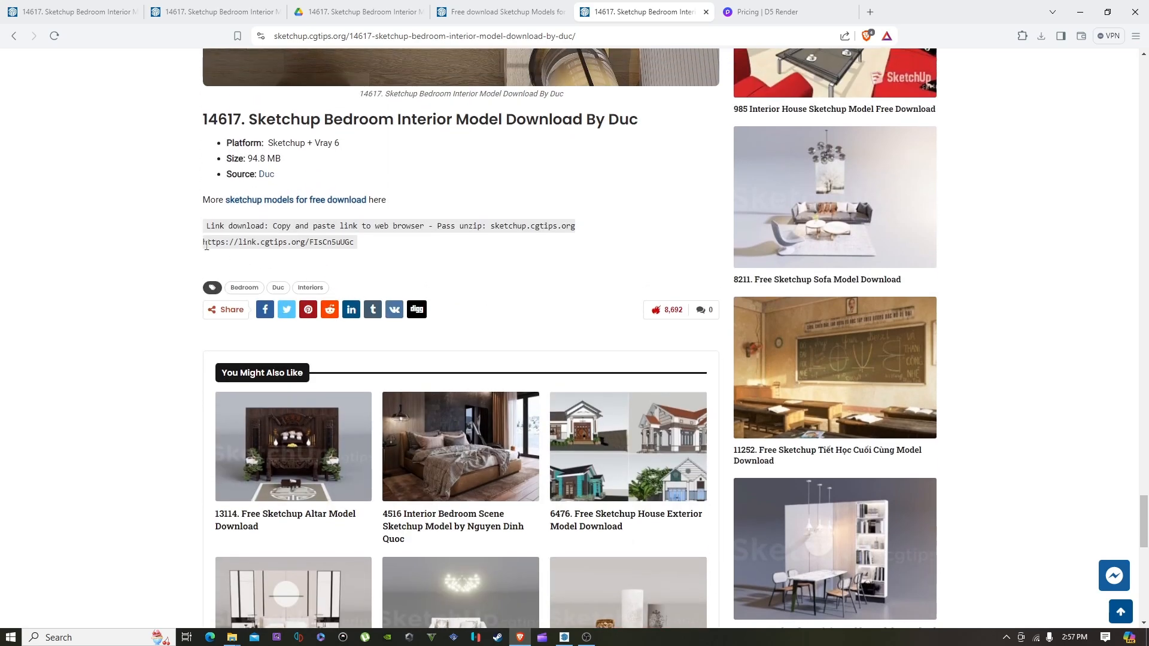
Open the bedroom model's download link and get its Google Drive file page.
left_click_drag(204, 243, 360, 256)
left_click(345, 244)
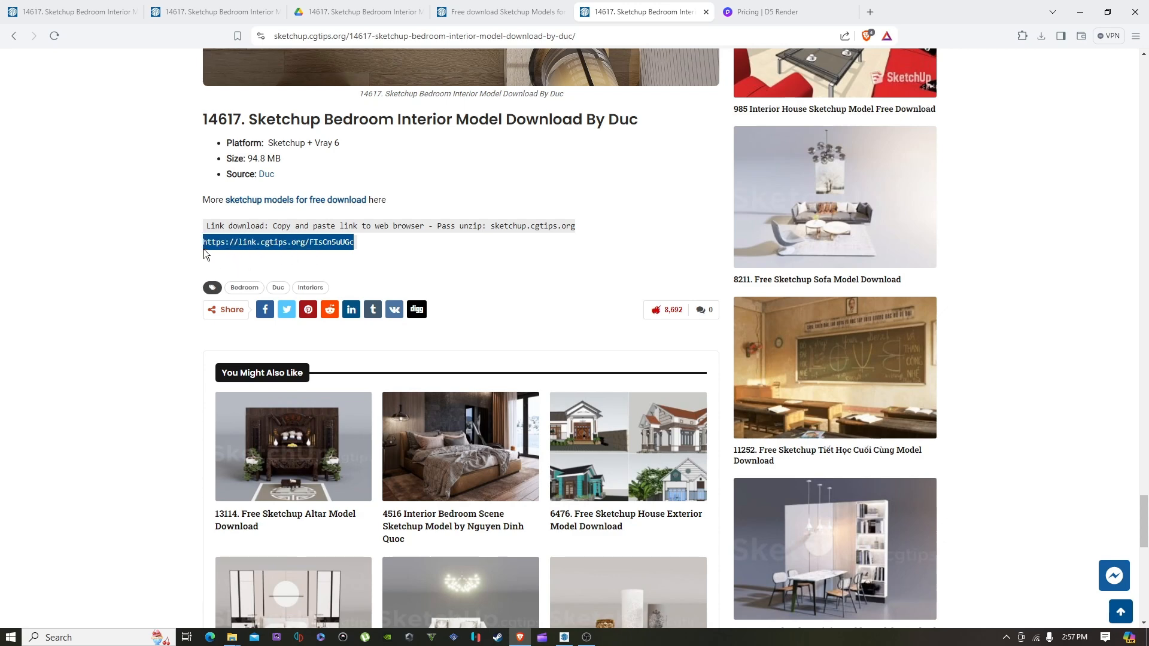
right_click(227, 244)
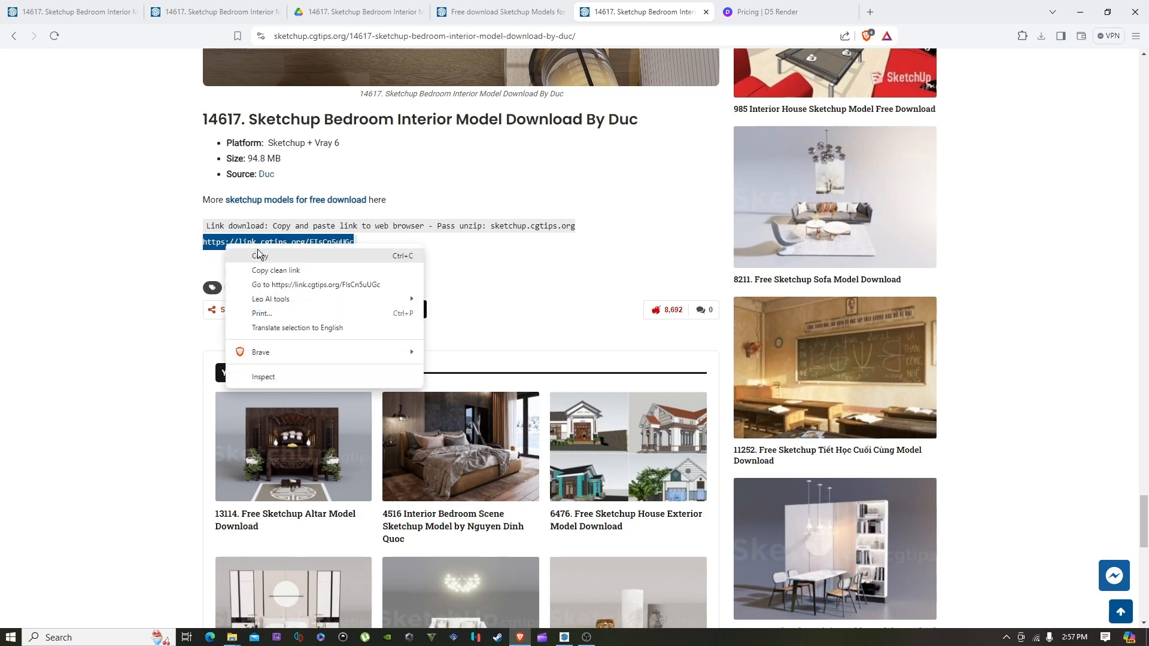
left_click(310, 283)
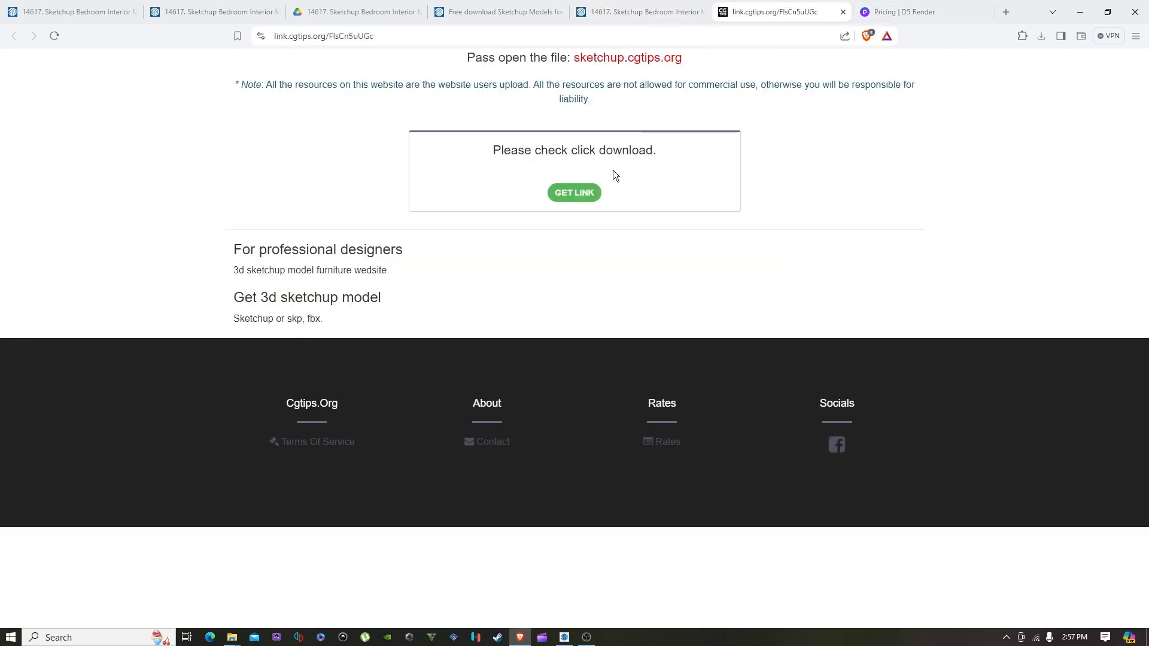
left_click(576, 196)
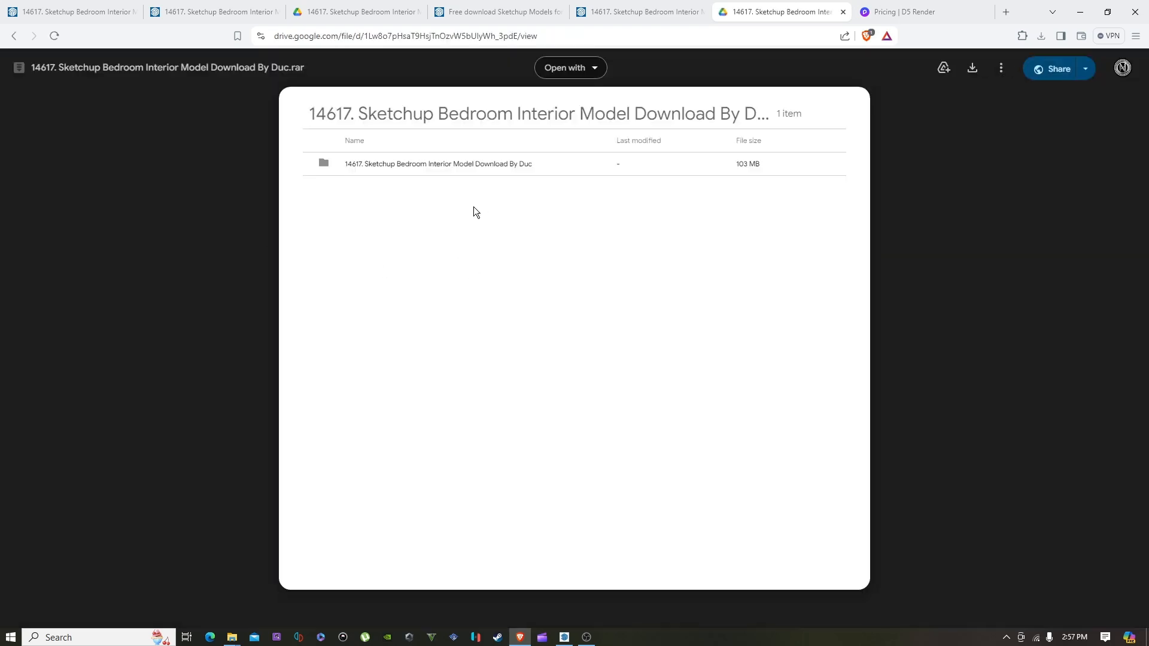
Close the Google Drive file page and switch to SketchUp Pro 2023 with the bedroom model.
left_click(843, 12)
left_click(565, 639)
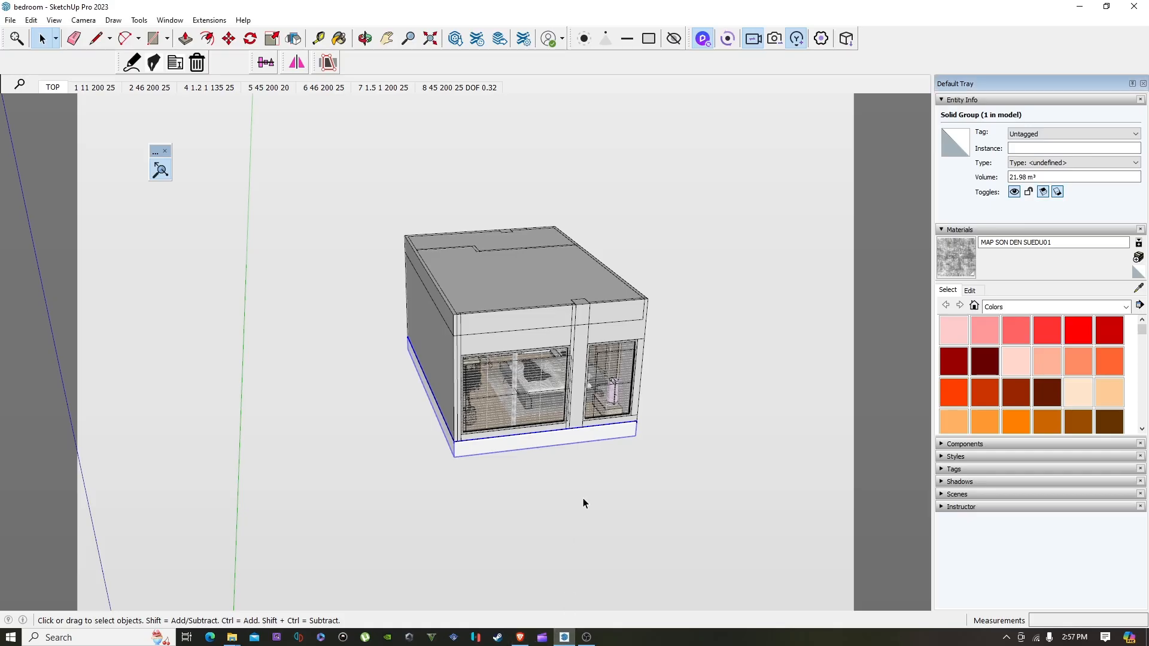
Examine the bedroom model from outside and through its windows, including the bed, desk and bedside lamps.
middle_click_drag(706, 385, 547, 359)
scroll(548, 370, "up", 5)
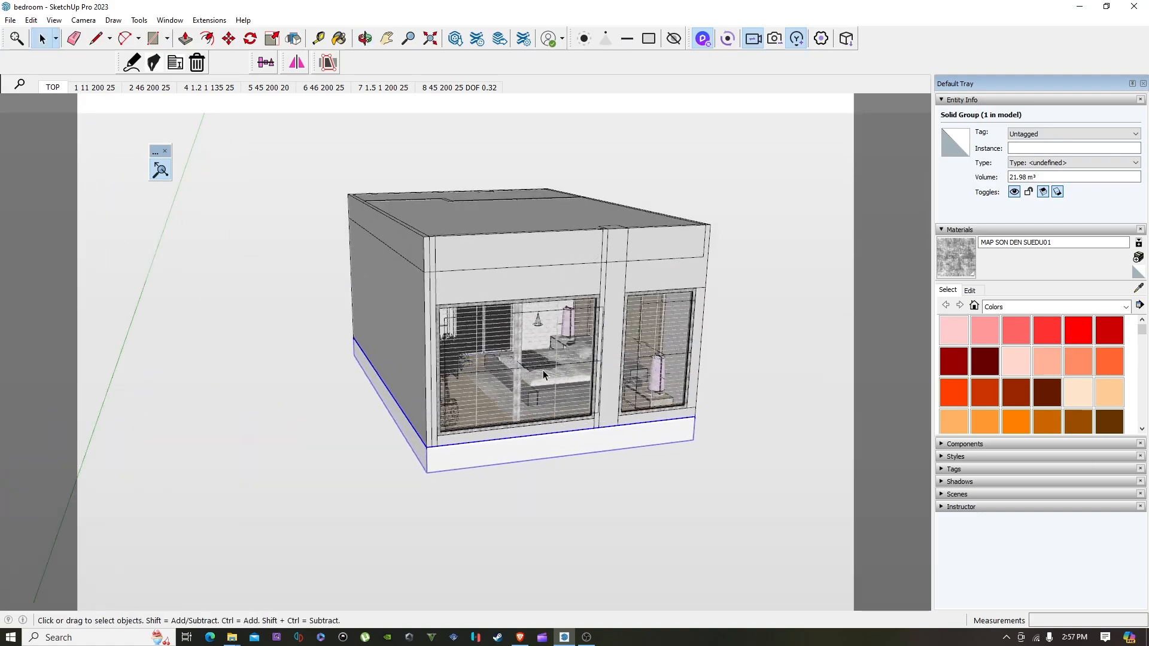
scroll(548, 370, "up", 10)
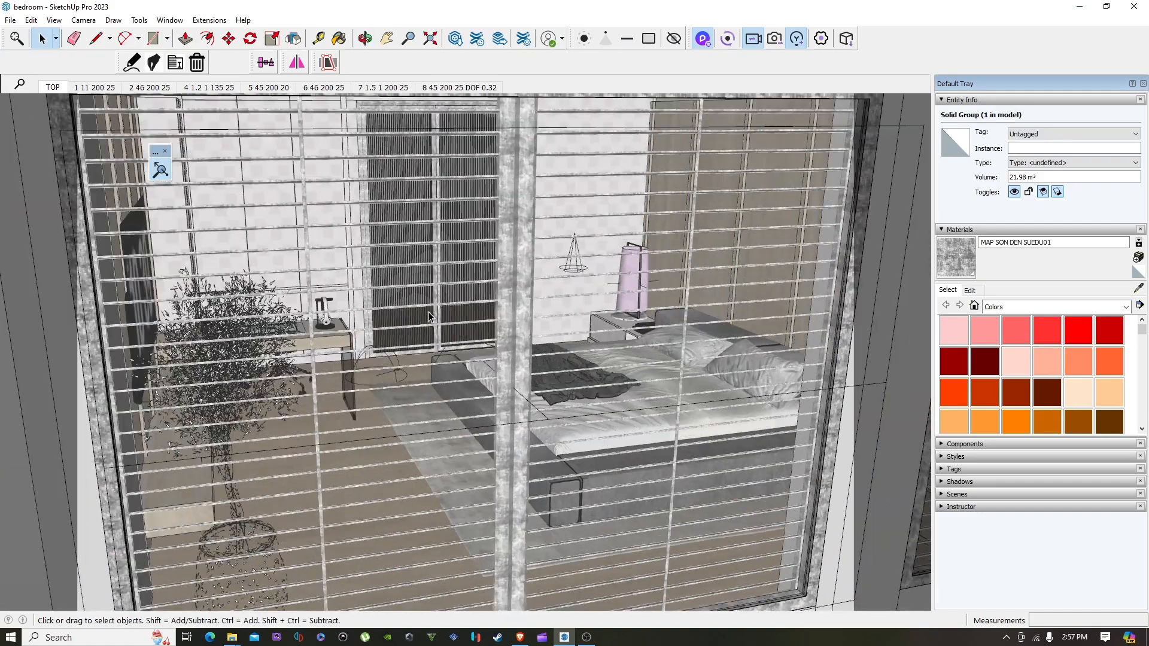
scroll(444, 321, "up", 10)
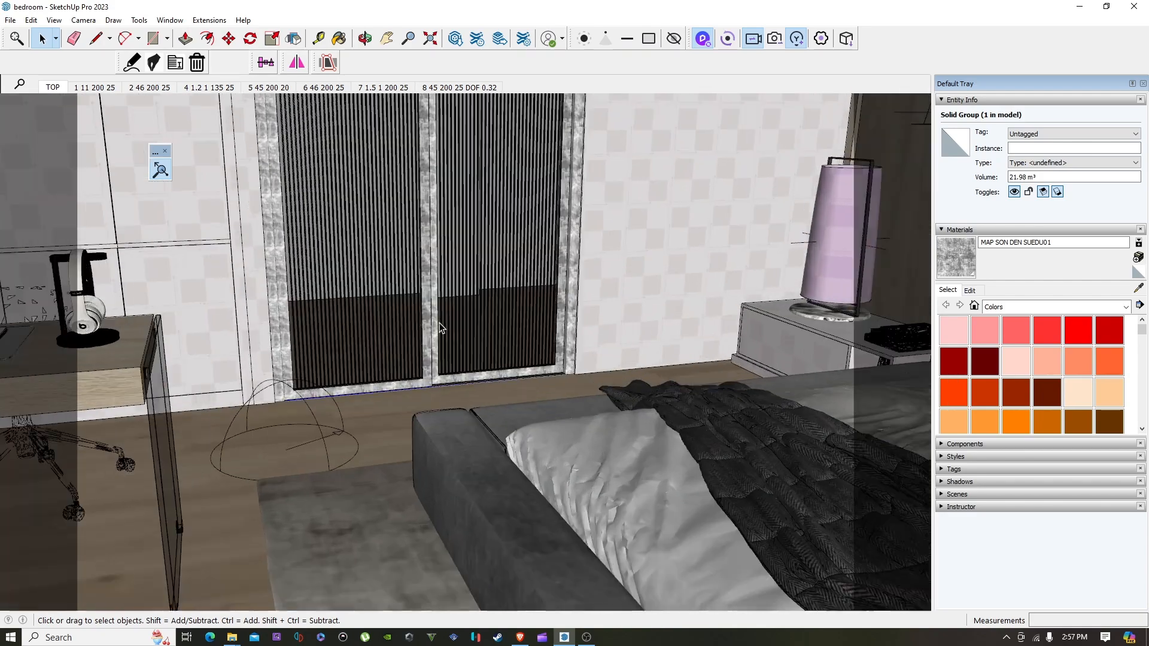
middle_click_drag(441, 328, 574, 307)
scroll(572, 307, "up", 5)
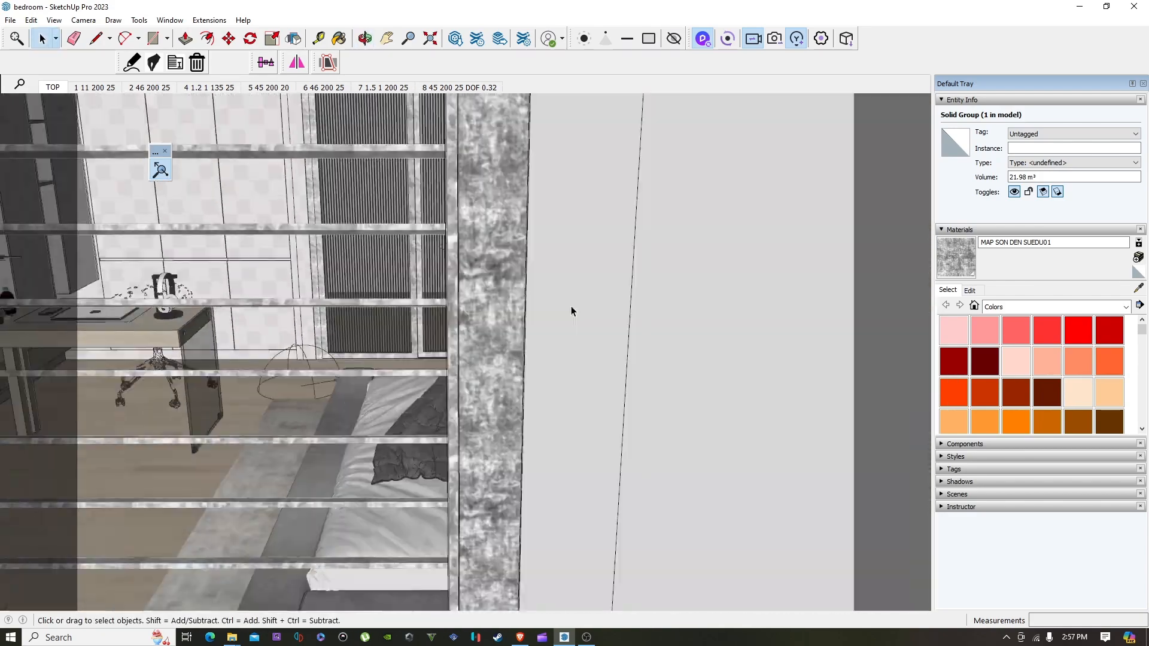
scroll(569, 306, "down", 10)
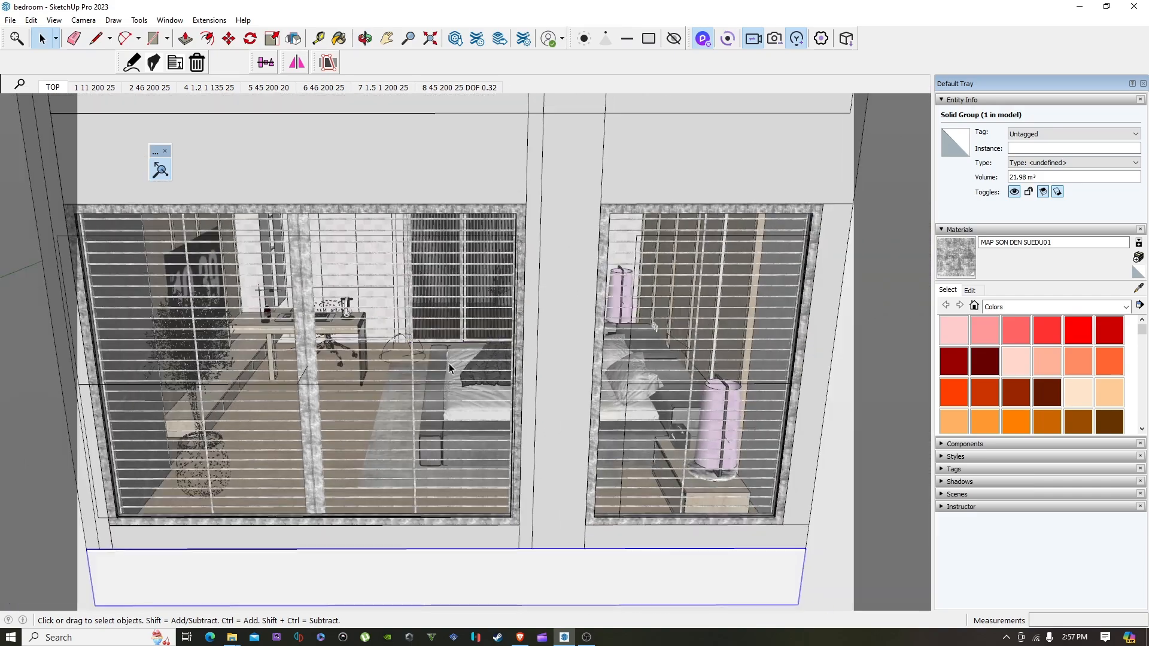
scroll(449, 363, "down", 5)
middle_click_drag(449, 363, 537, 366)
scroll(563, 377, "up", 6)
scroll(576, 350, "down", 5)
scroll(537, 366, "up", 2)
Restart the D5 LiveSync connection to D5 Render, sync the bedroom model to a new project, and dismiss the Beginner's Guide.
left_click(211, 20)
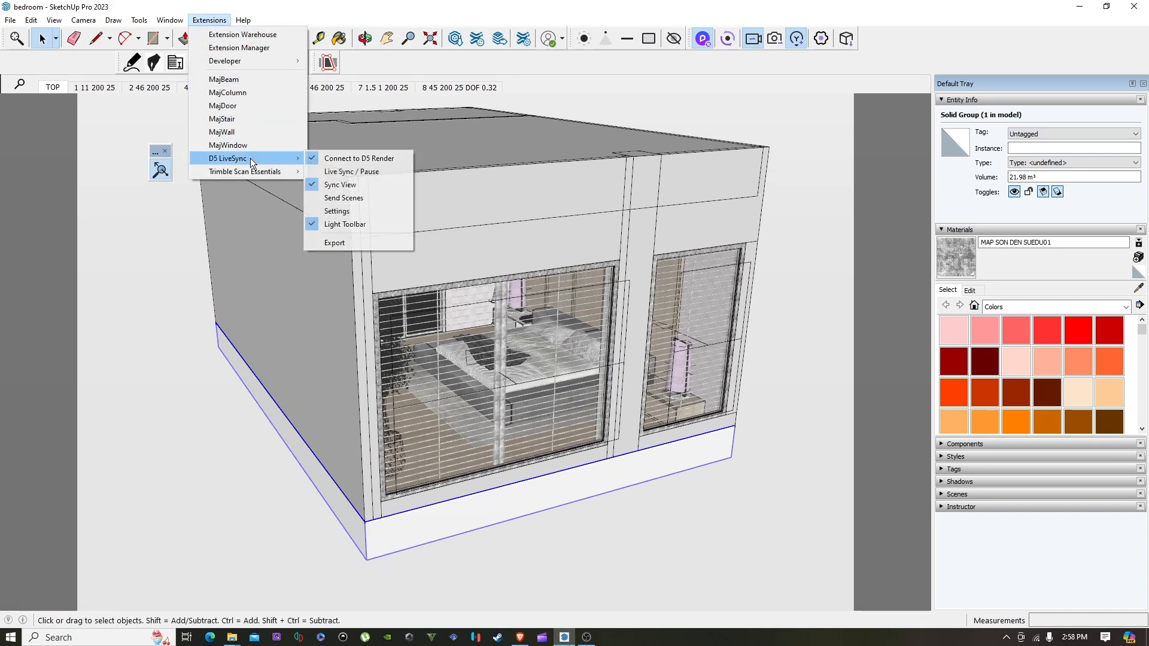
left_click(313, 160)
left_click(211, 21)
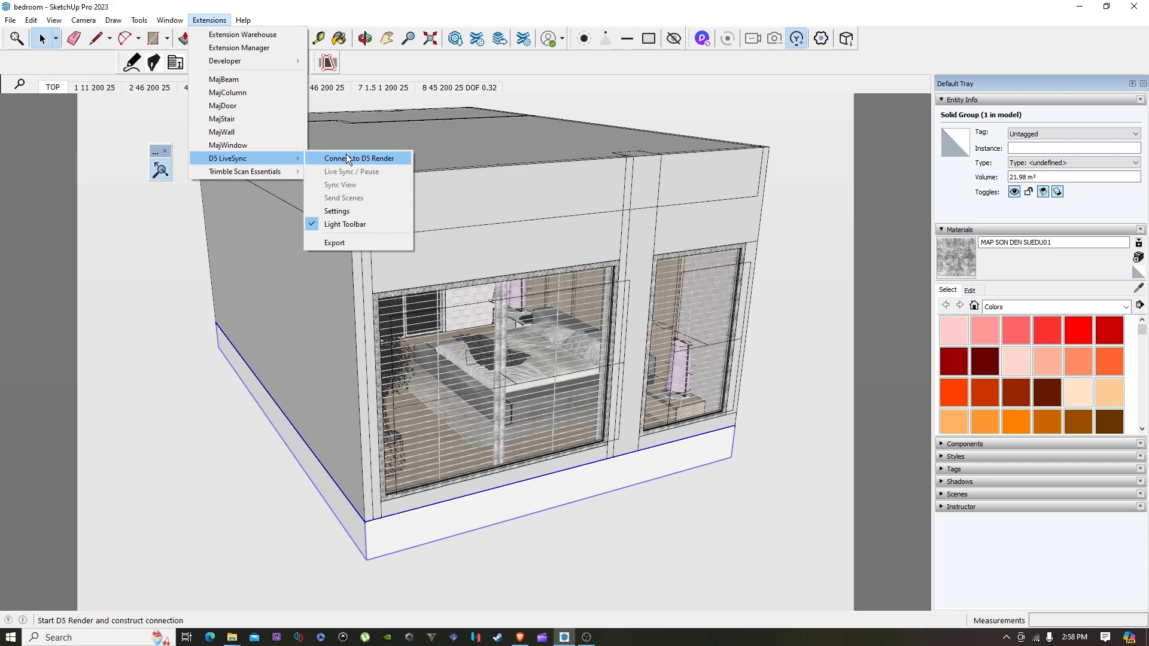
left_click(349, 159)
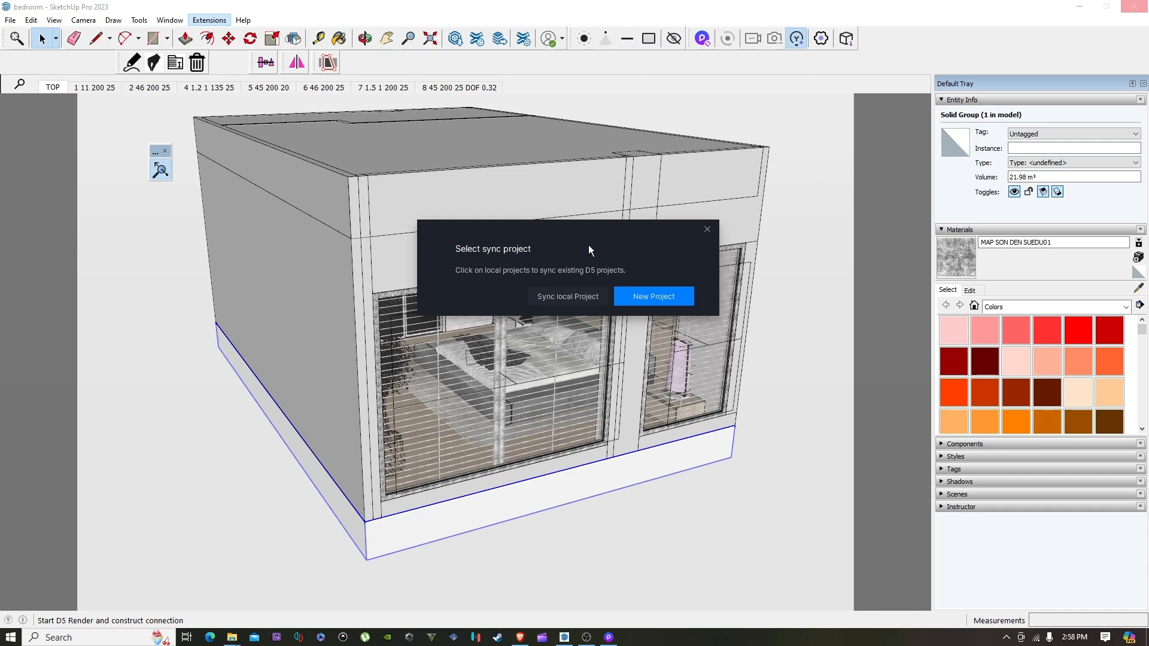
left_click(654, 296)
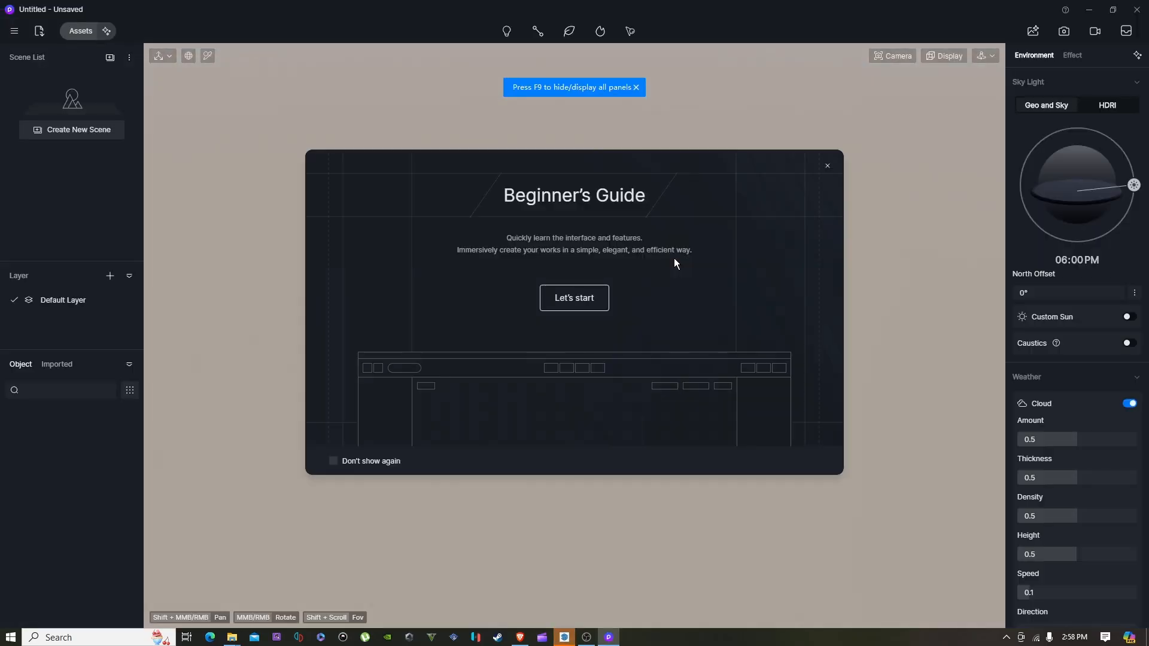
left_click(827, 167)
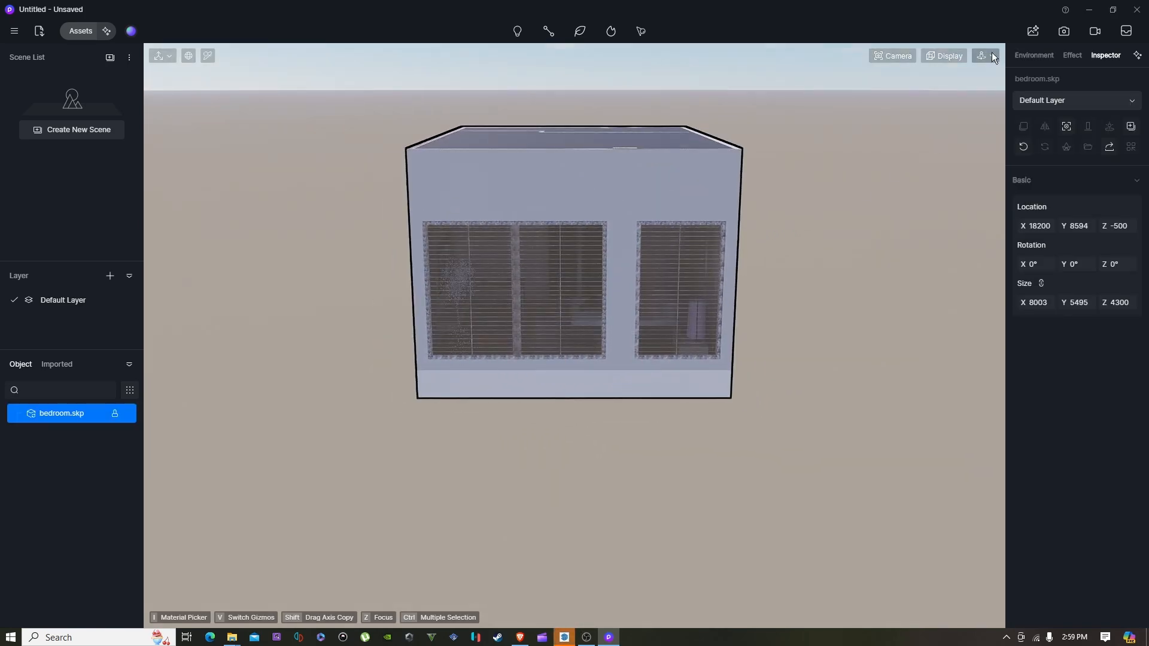
Set the D5 Render viewport navigation to Fly mode and try moving around the bedroom building.
left_click(991, 55)
left_click(949, 91)
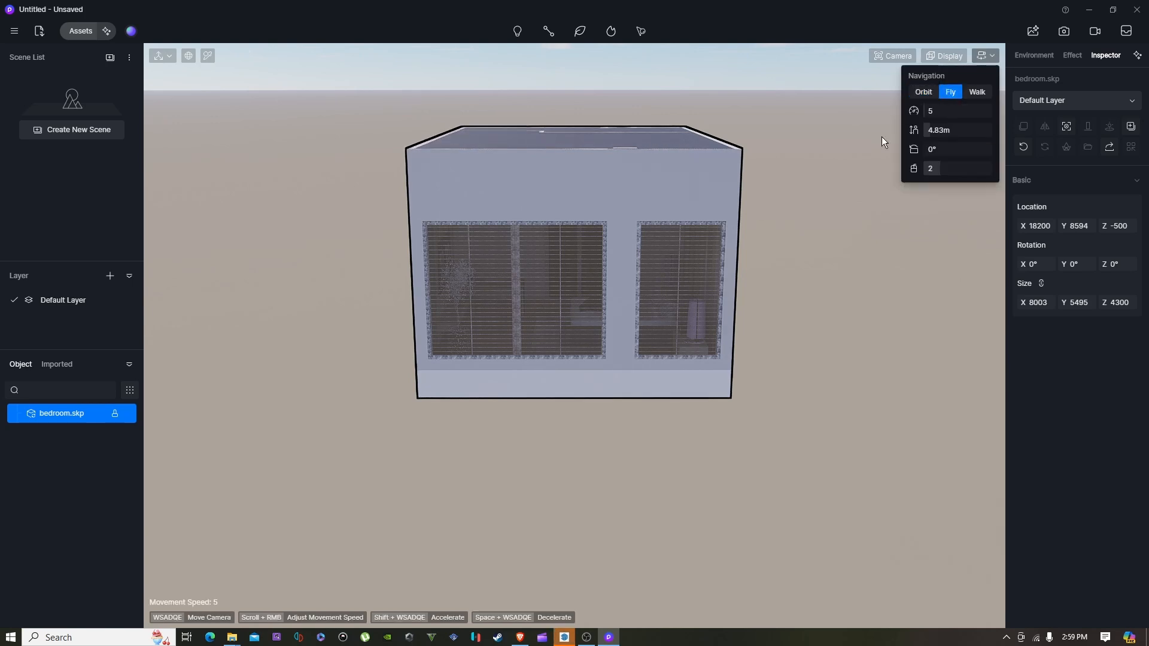
key("w")
right_click_drag(455, 371, 510, 314)
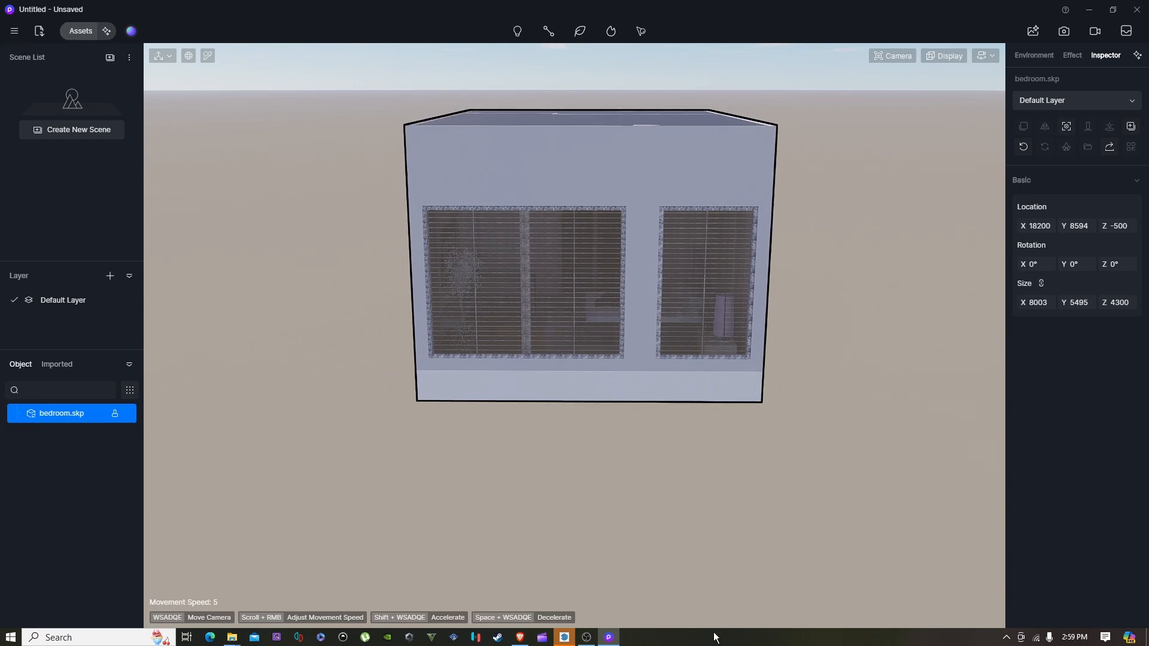
Switch to SketchUp, send its scenes through D5 LiveSync, and return to the D5 Render project.
left_click(572, 639)
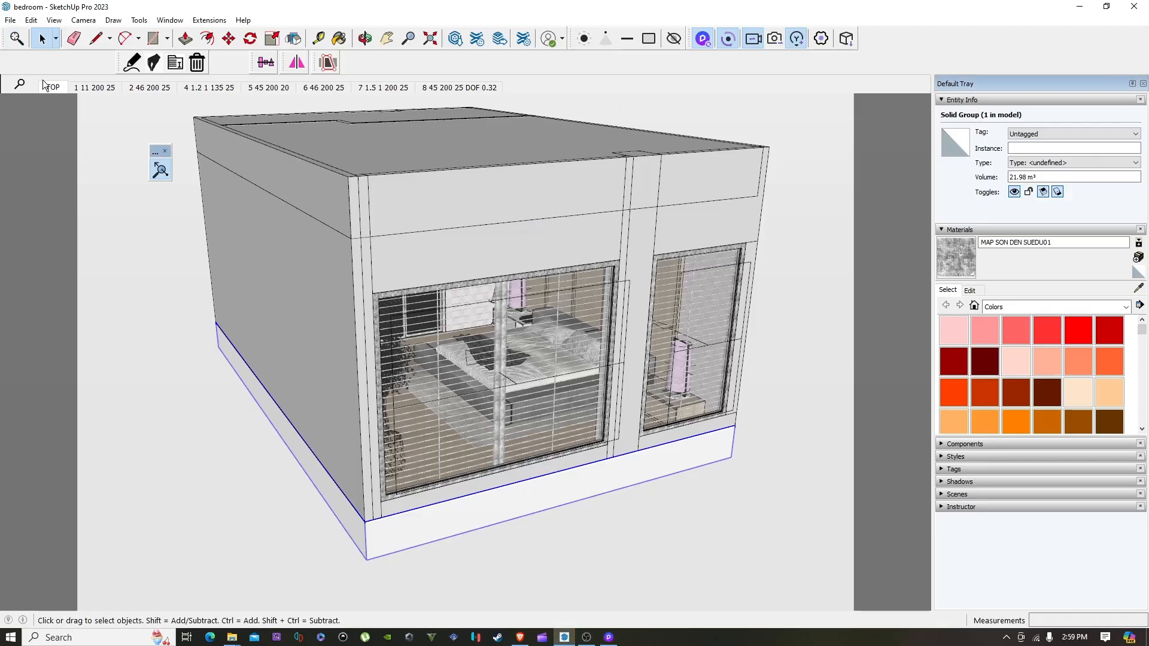
left_click(209, 20)
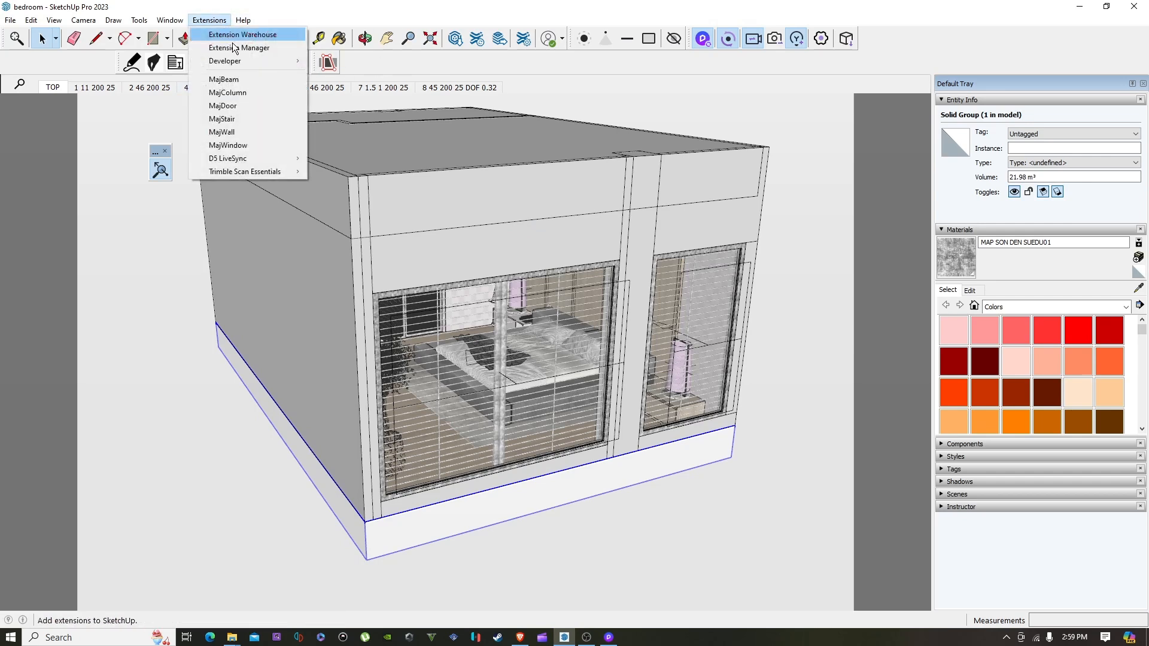
mouse_move(279, 158)
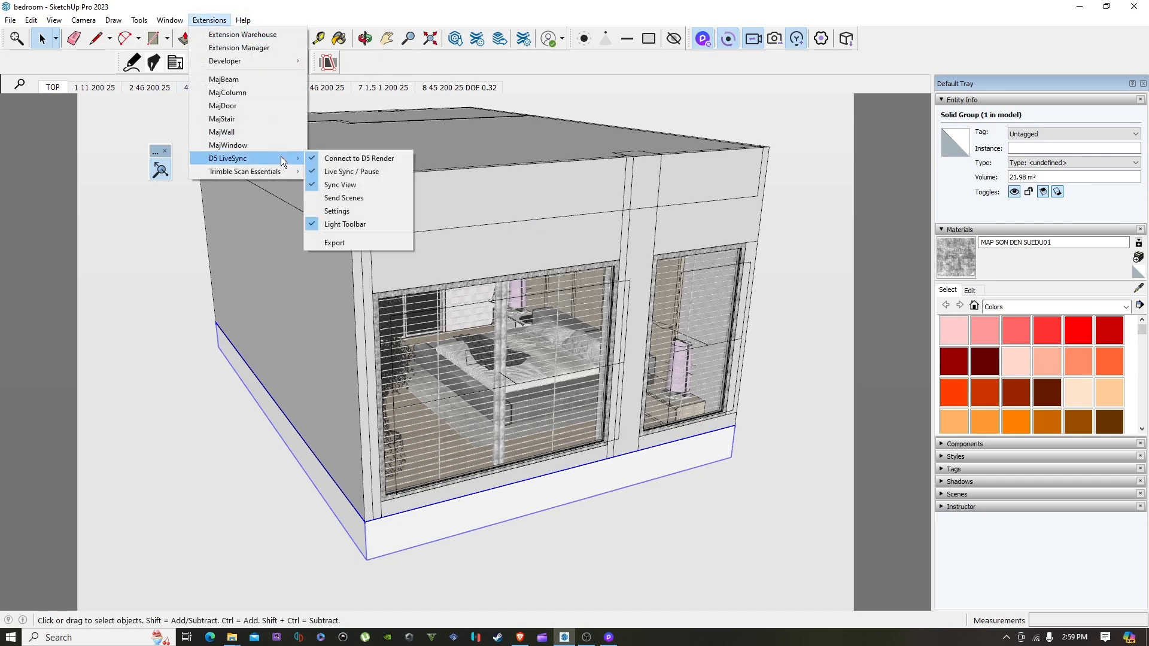
left_click(338, 200)
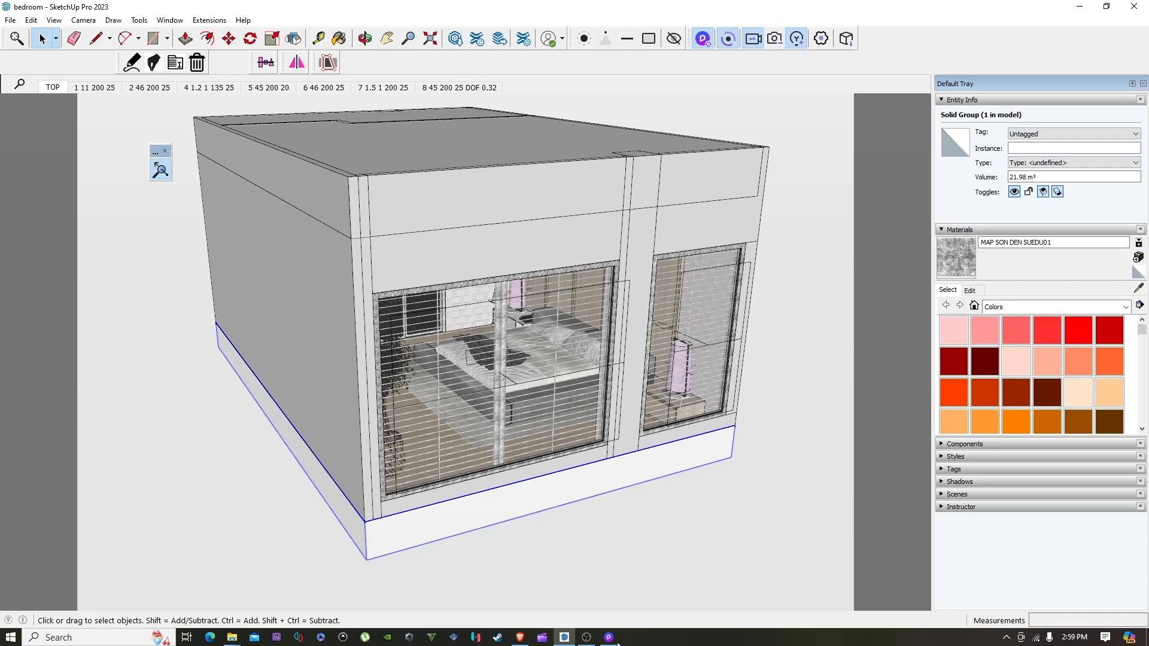
left_click(617, 644)
Open the synced scene 6 46 200 25, followed by the scene starting 5 45 200.
scroll(32, 121, "down", 3)
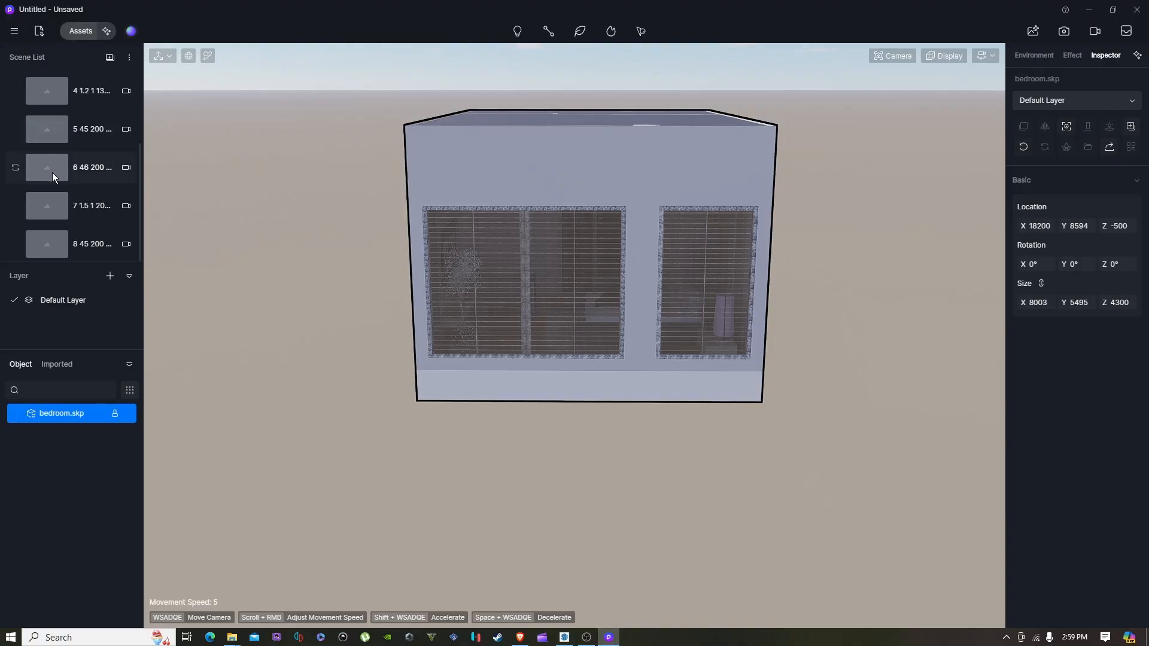
left_click(72, 165)
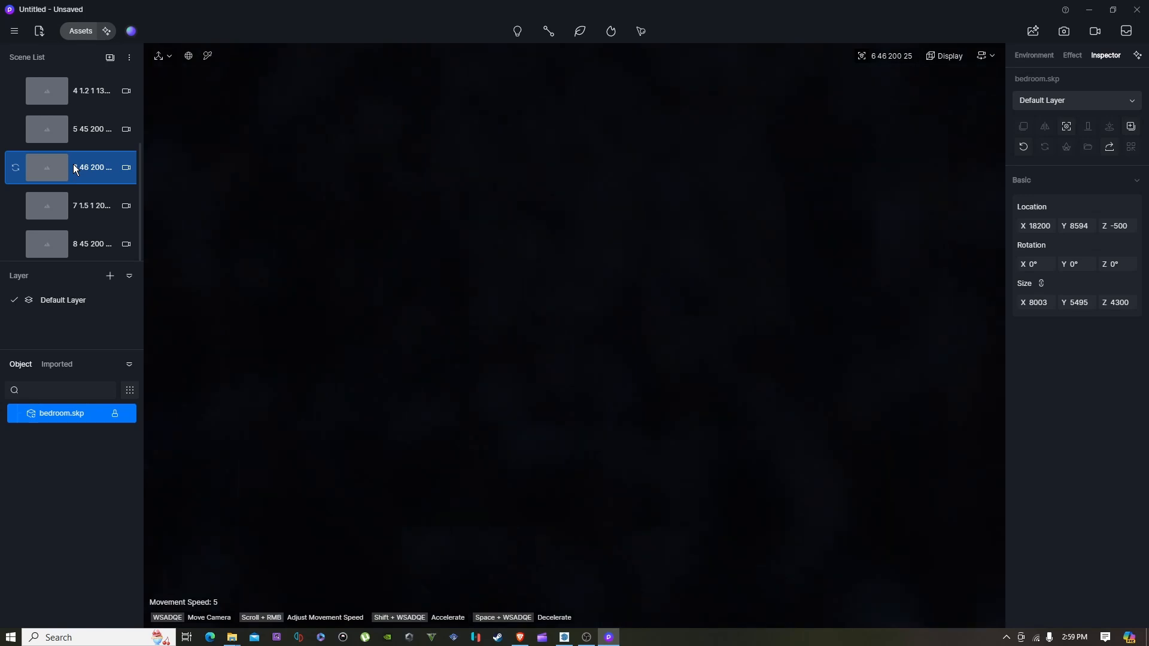
left_click(88, 135)
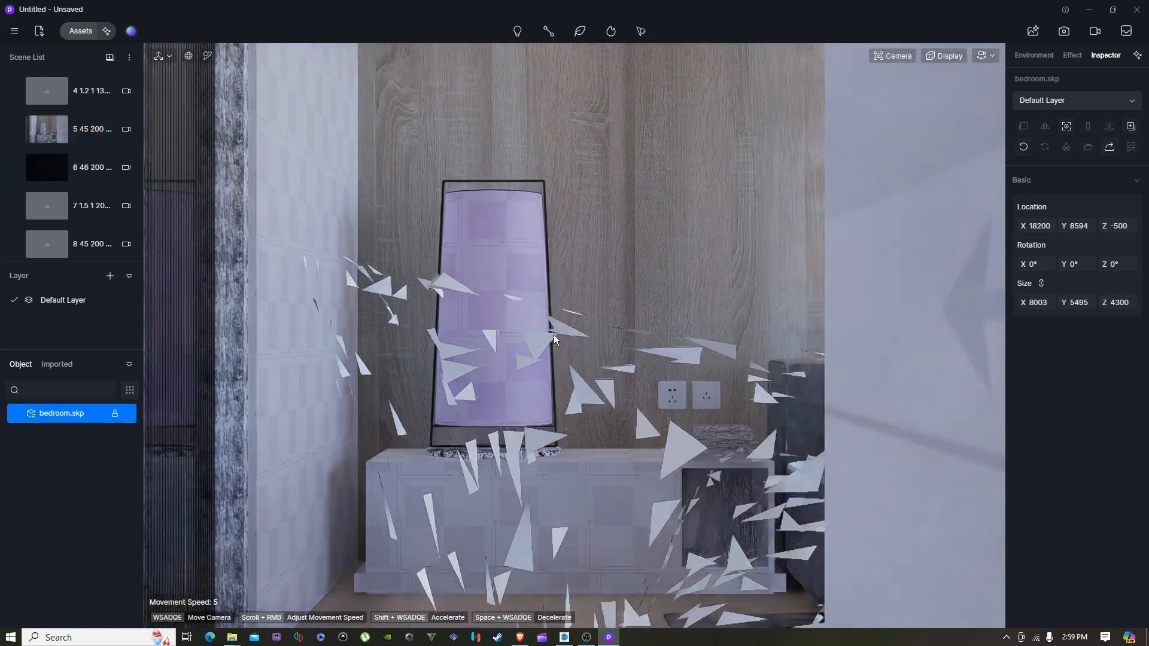
Fly past the bedside lamp to the headboard corner and widen the camera's field of view to about 91.9°.
scroll(554, 335, "up", 3)
scroll(489, 269, "down", 1)
right_click_drag(489, 268, 507, 328)
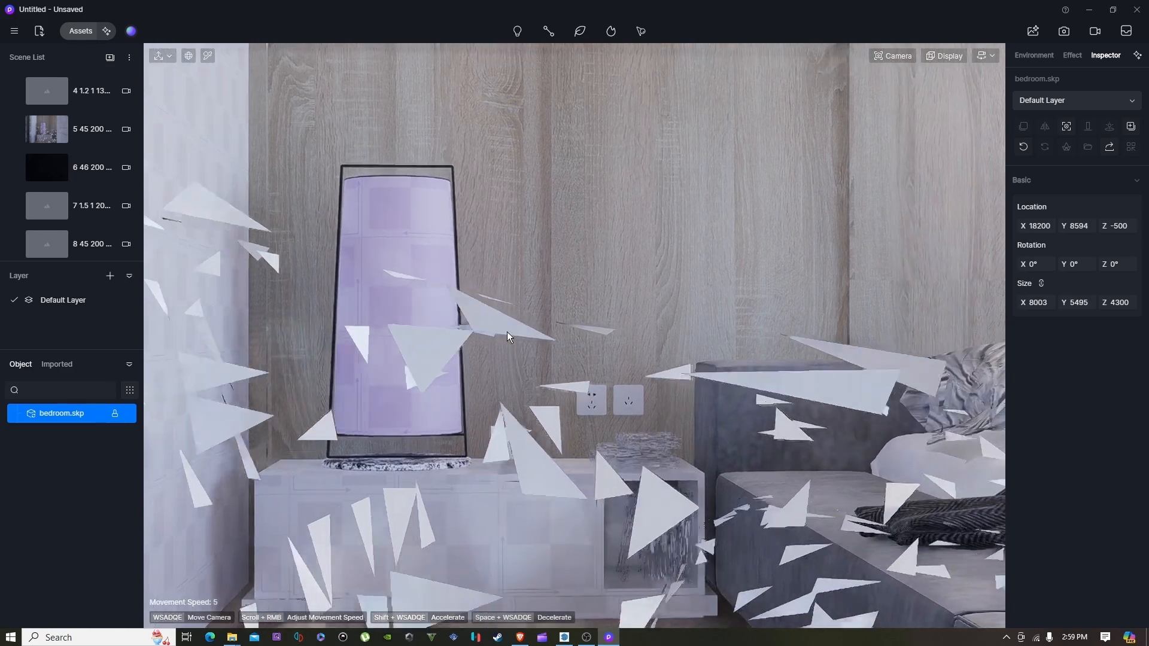
scroll(940, 399, "up", 3)
right_click_drag(717, 402, 870, 418)
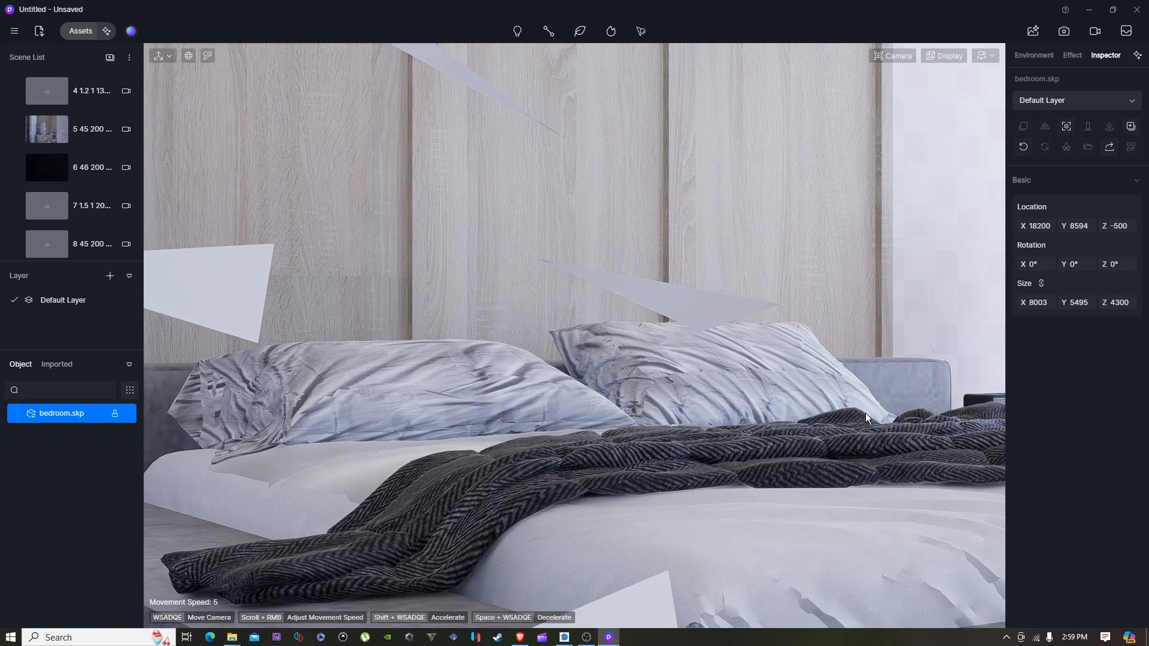
key("s")
right_click_drag(587, 353, 693, 352)
key("d")
key("e")
key("w")
key("s")
key("w")
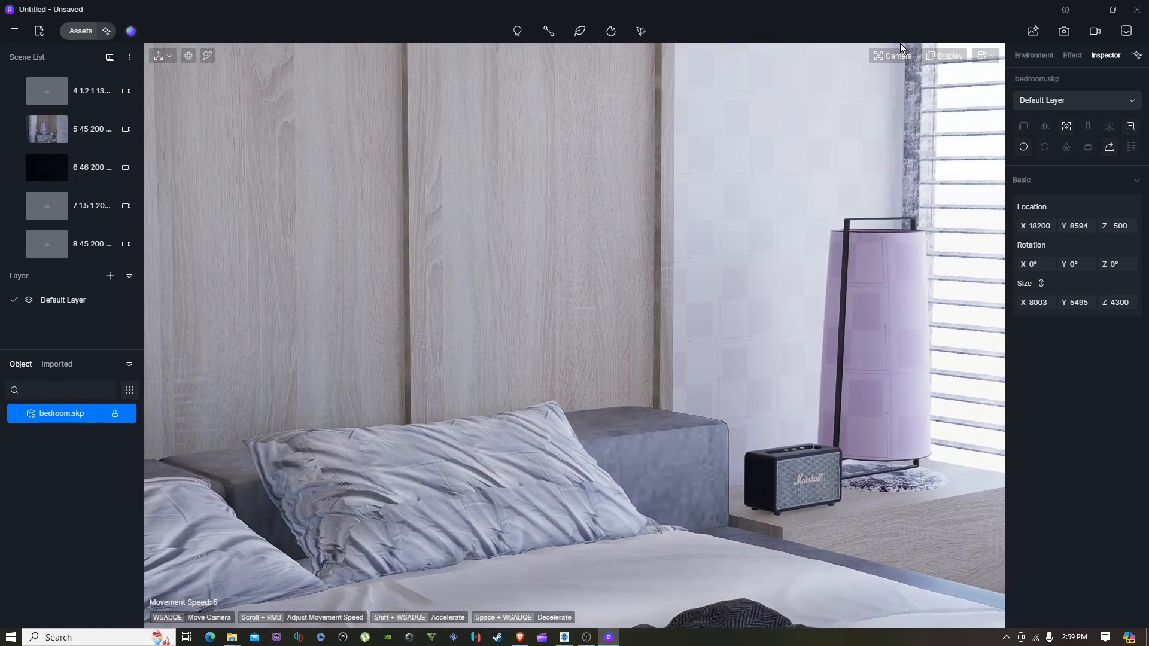
left_click(898, 56)
left_click_drag(878, 140, 893, 138)
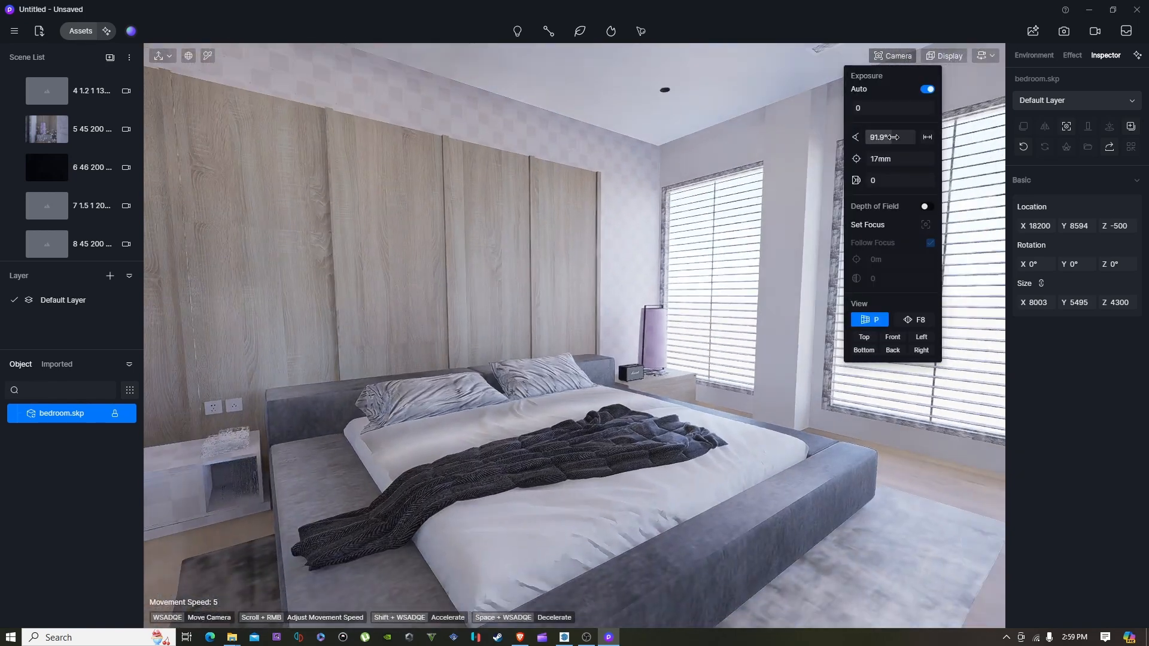
Fly the camera to the foot of the bed, framing the headboard wall with both bedside lamps and the windows.
right_click_drag(649, 376, 504, 308)
key("s")
key("a")
key("d")
key("d")
key("w")
key("e")
key("a")
key("q")
right_click_drag(493, 353, 473, 337)
key("a")
key("d")
key("w")
key("q")
key("w")
key("s")
key("w")
key("s")
key("w")
key("d")
key("s")
key("s")
key("a")
key("a")
key("w")
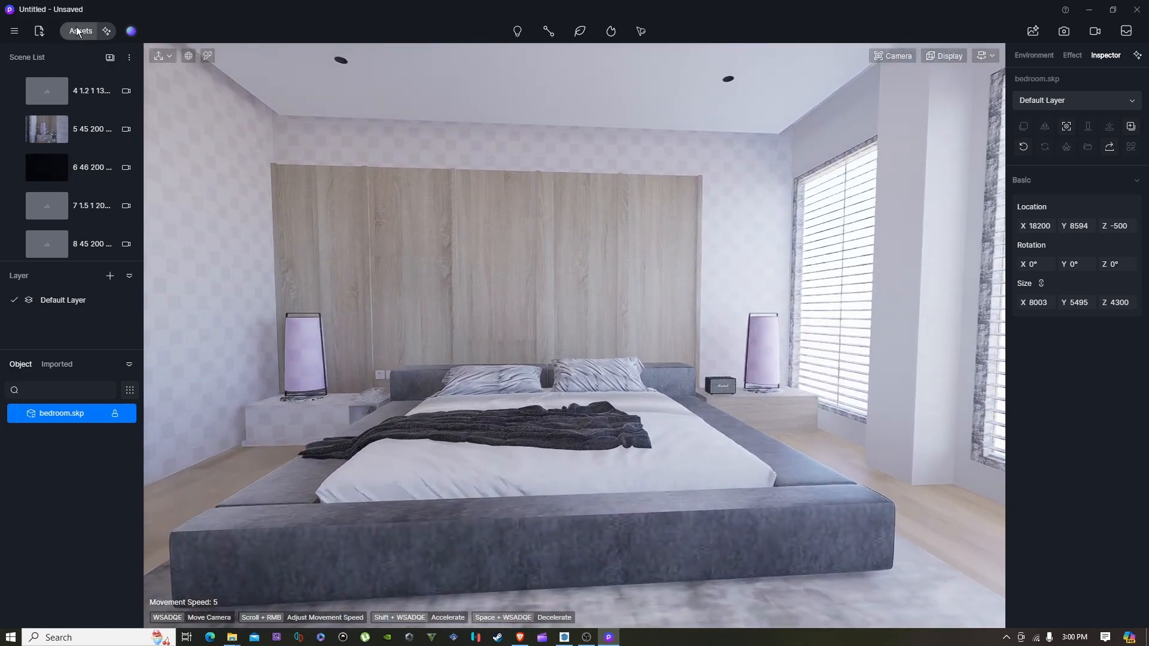
Apply the Grey Wool Terry material from the online Fabric assets to the bed frame.
left_click(79, 31)
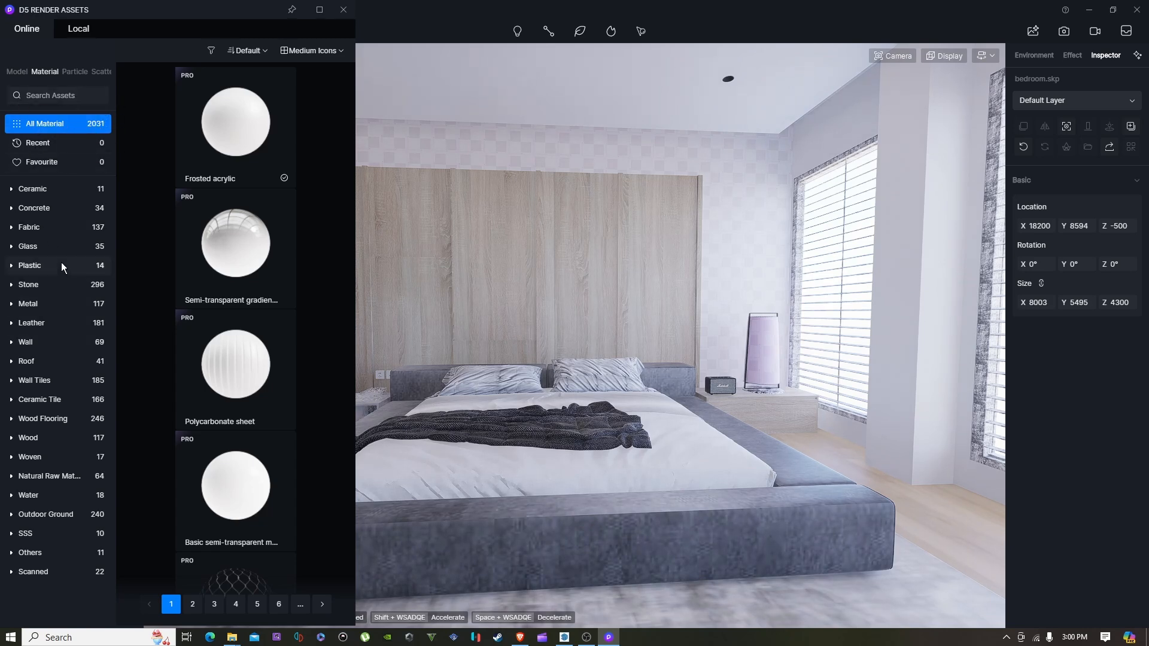
left_click(77, 216)
left_click(49, 242)
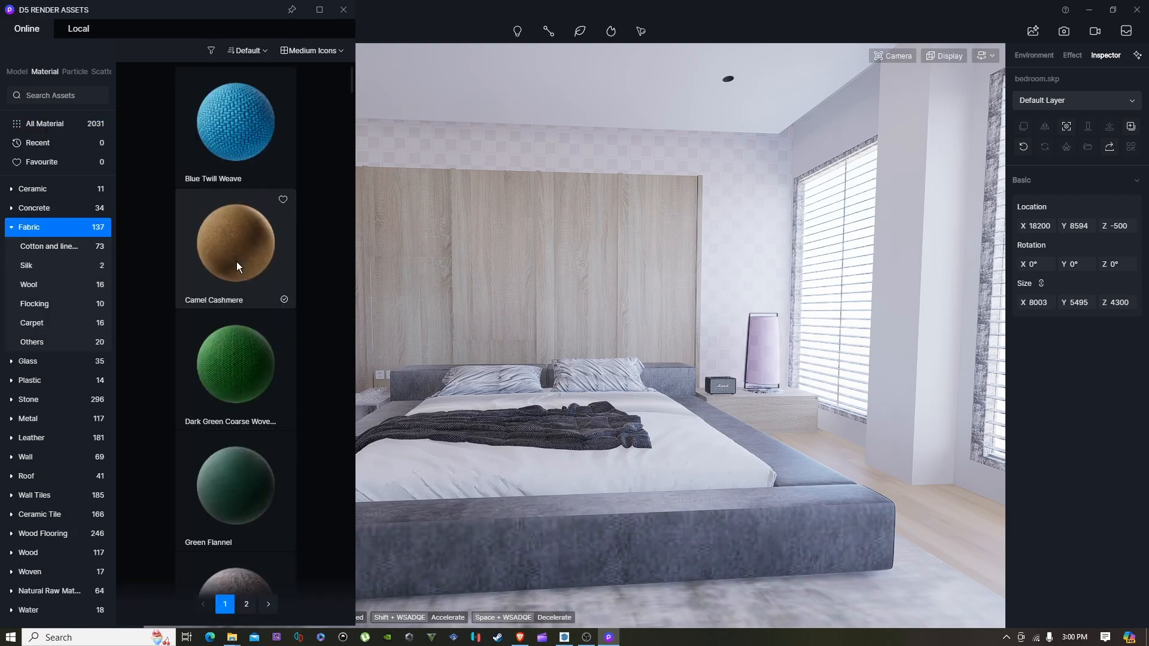
scroll(236, 261, "down", 3)
left_click(259, 436)
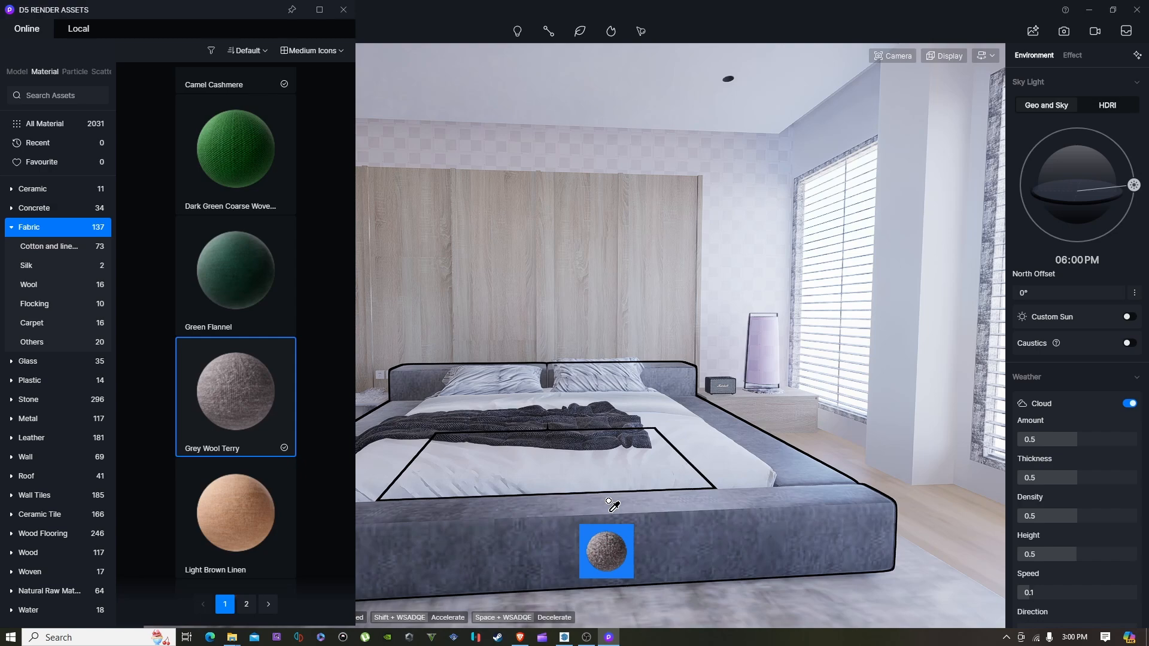
left_click(608, 501)
Set the UV stretch of the bed frame's Grey Wool Terry material to 5.
right_click_drag(812, 458, 744, 487)
scroll(744, 487, "up", 3)
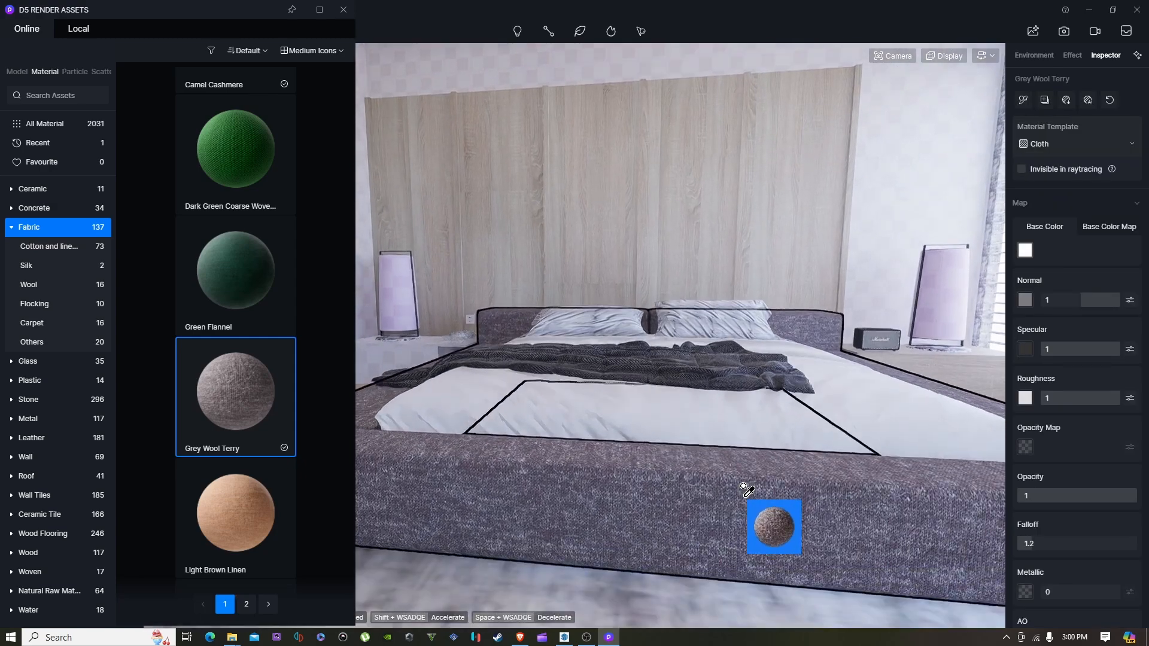
scroll(1090, 461, "down", 5)
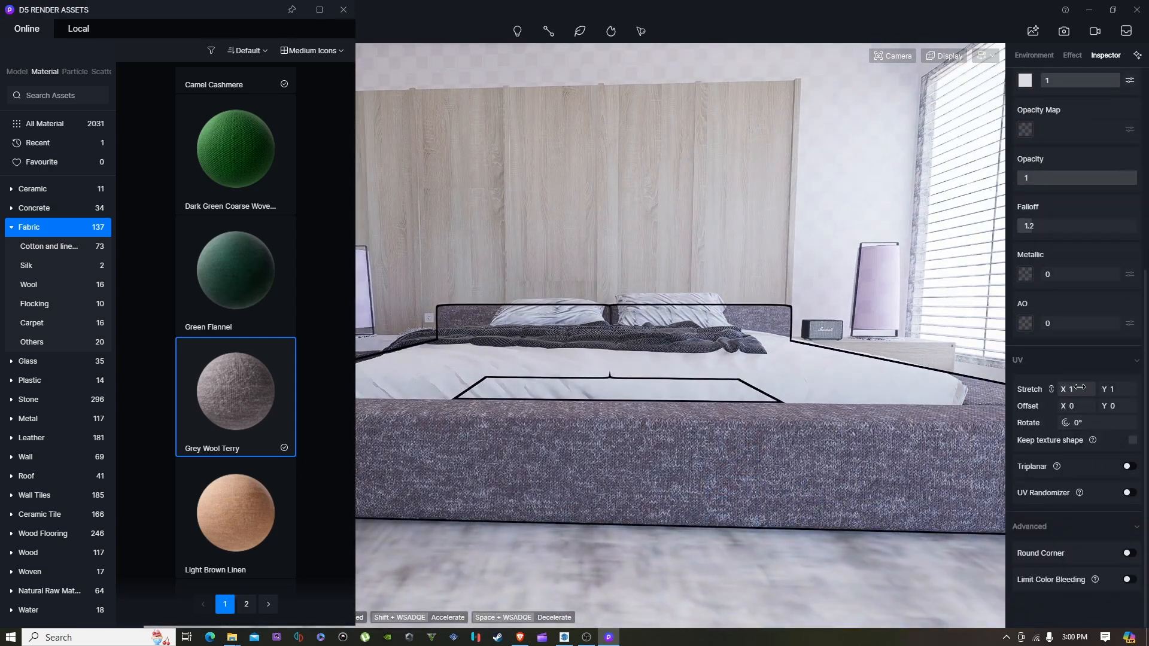
left_click(1081, 387)
type("5")
key("Return")
Darken the bed frame material's base color to a neutral grey with HSV 0, 0, 63.
left_click_drag(899, 425, 692, 442)
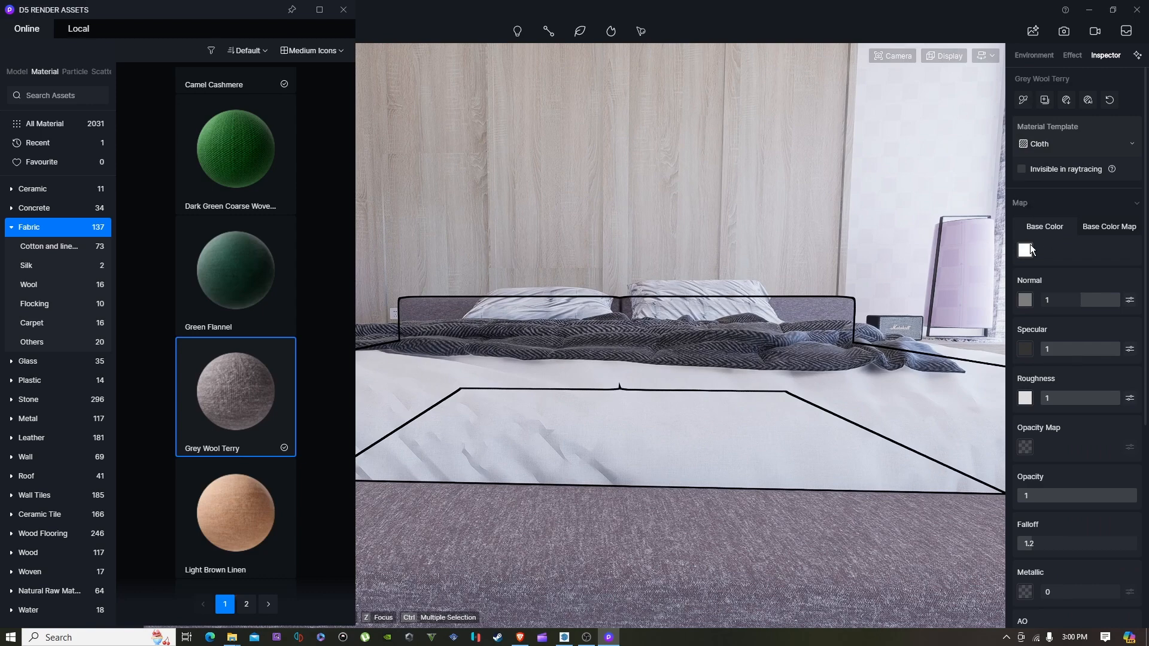
left_click(1025, 250)
left_click(1015, 312)
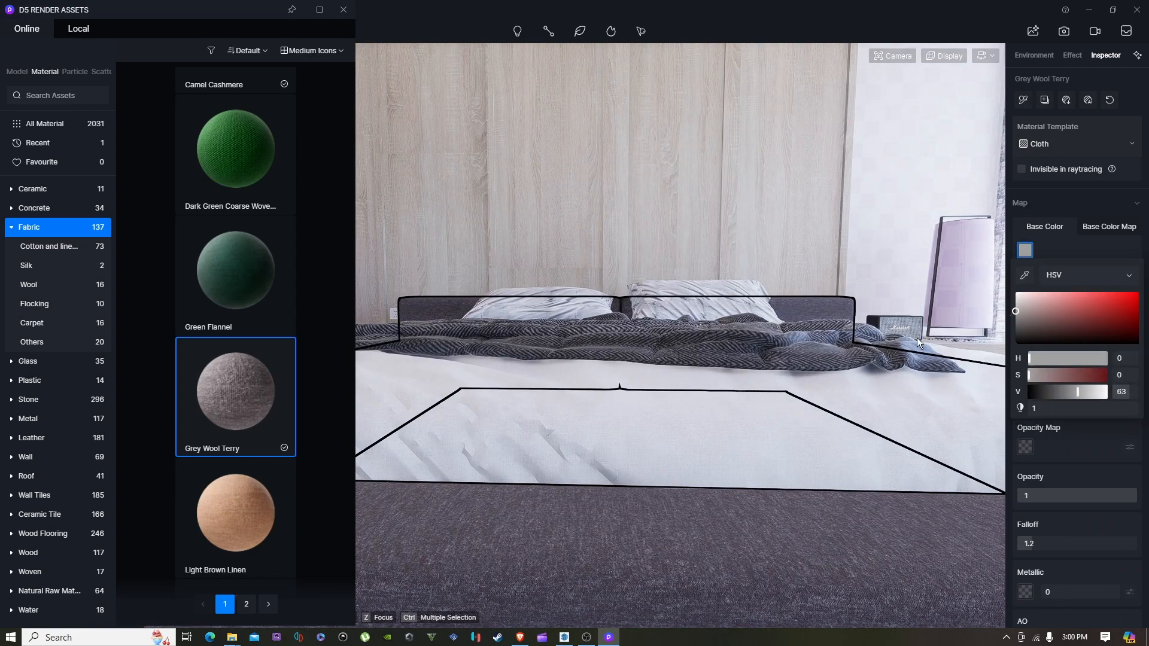
key("s")
key("Escape")
Apply the Solid Cotton and Linen fabric material to the two bed pillows.
key("e")
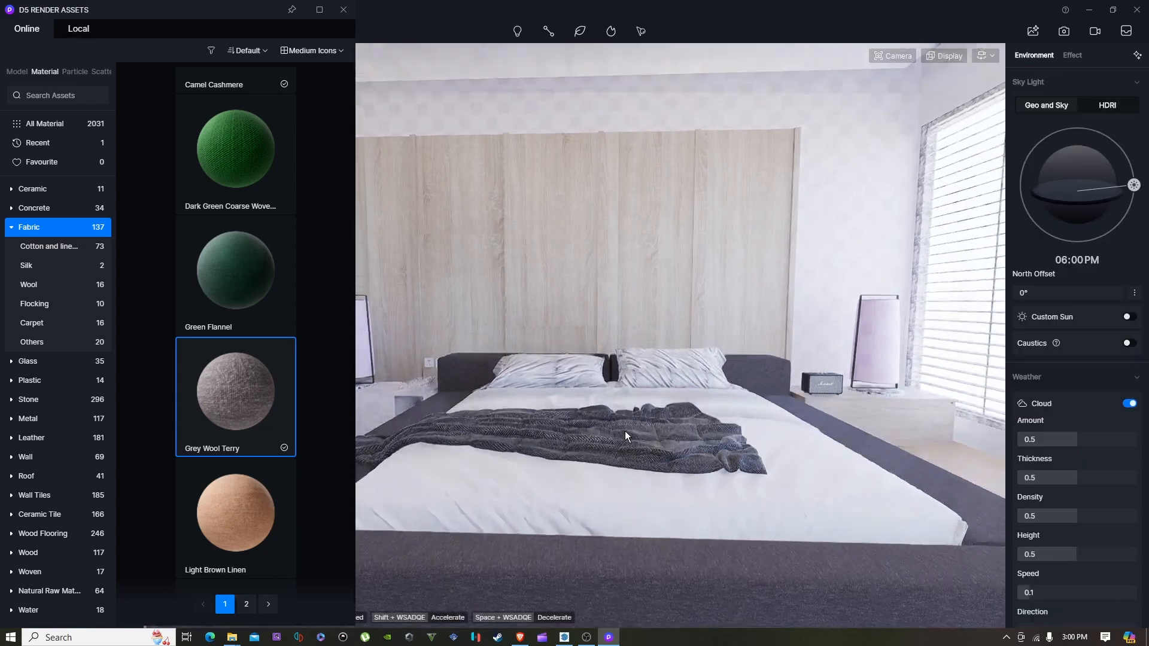
key("w")
right_click_drag(703, 495, 589, 487)
key("s")
key("w")
scroll(281, 422, "down", 6)
scroll(256, 407, "down", 5)
left_click_drag(250, 386, 651, 400)
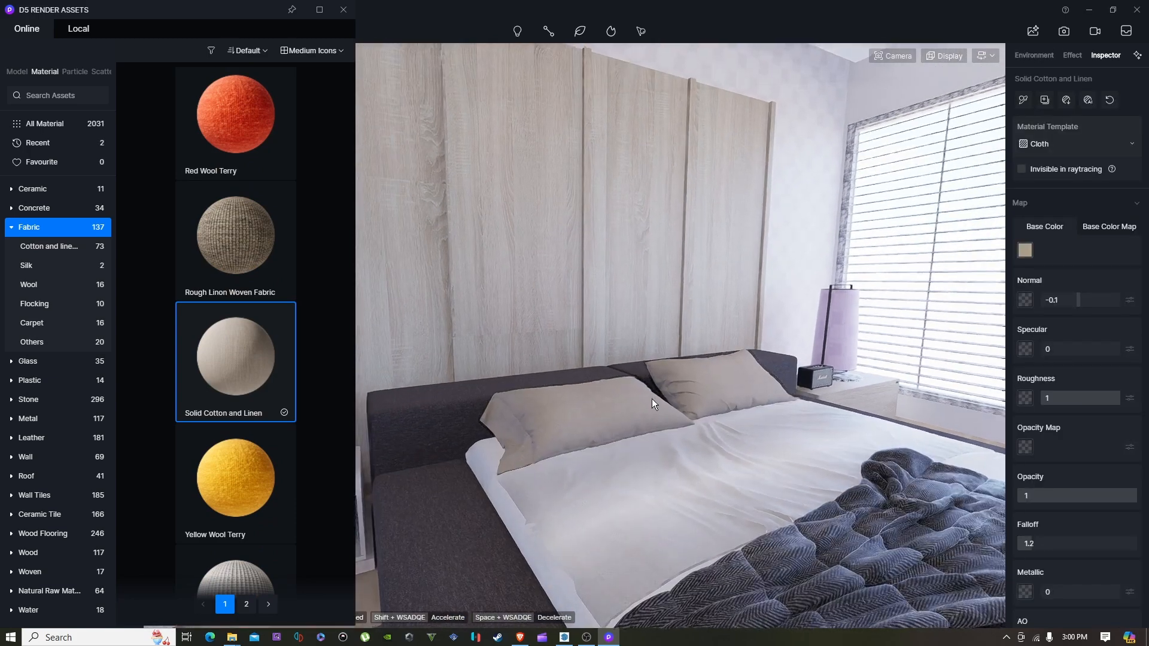
Sample the bedside lampshade's material and turn on its Emissive option.
scroll(652, 398, "down", 5)
right_click_drag(604, 423, 639, 387)
scroll(550, 428, "down", 5)
scroll(598, 390, "up", 5)
scroll(607, 394, "up", 10)
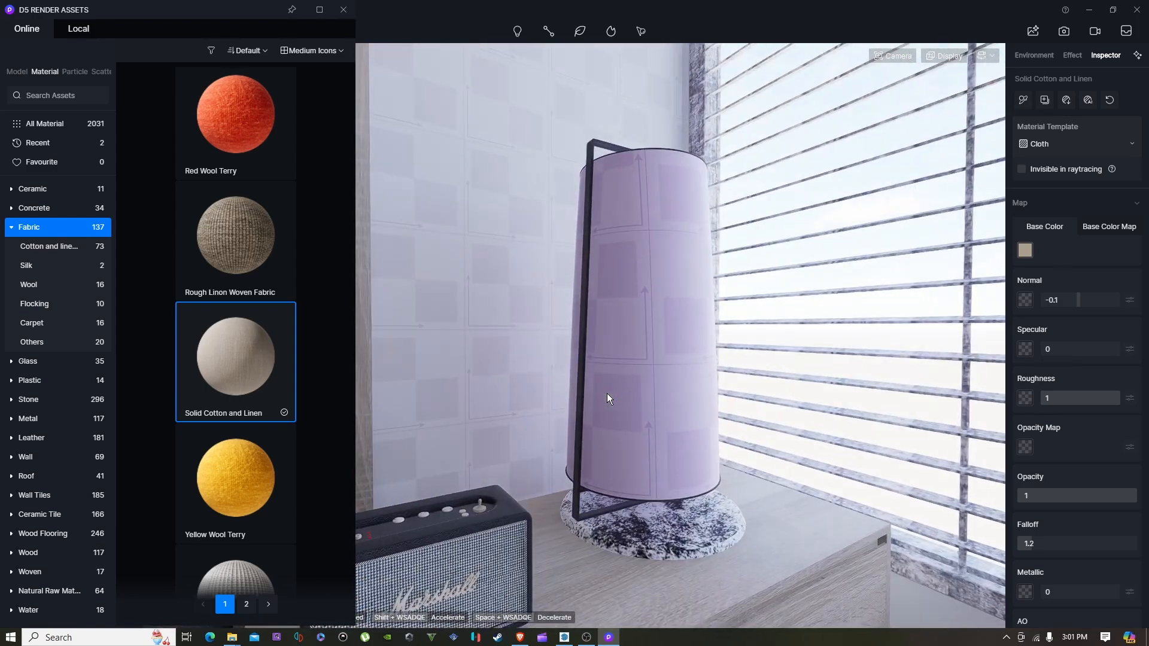
key("i")
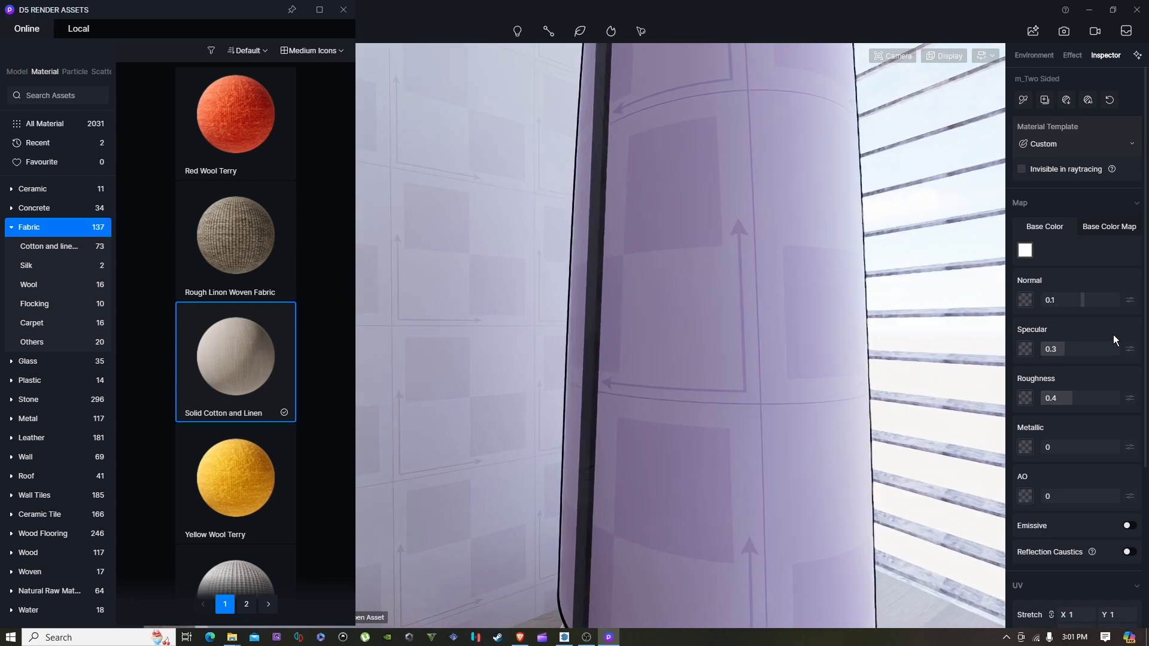
scroll(1117, 331, "down", 3)
left_click(1129, 418)
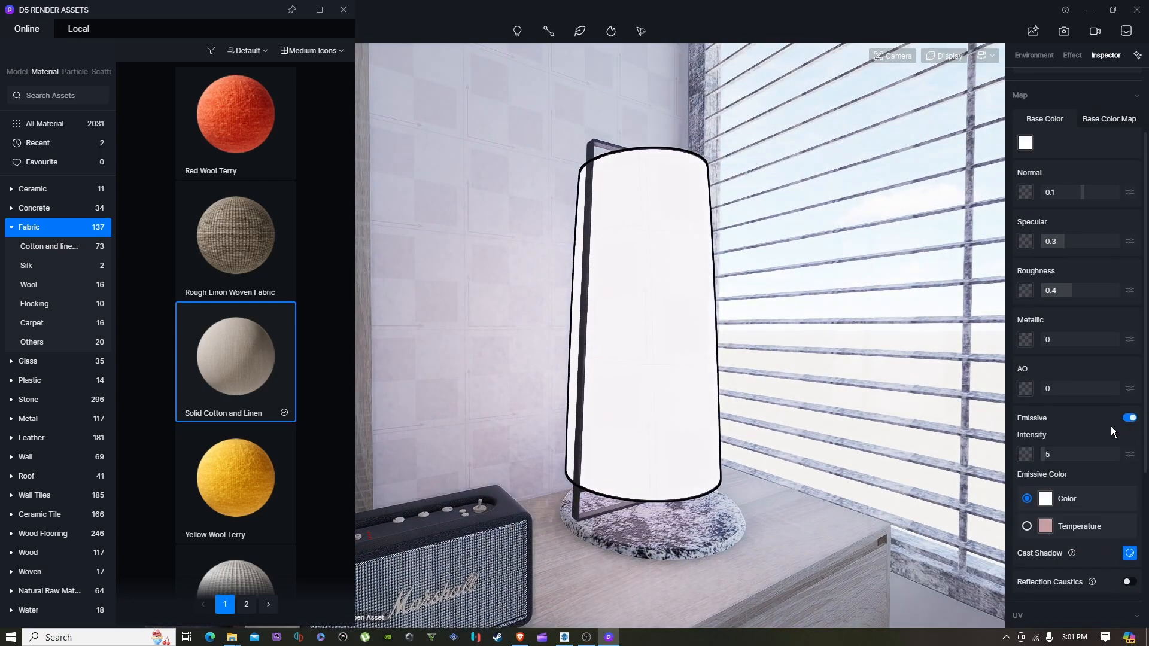
Switch the lampshade's emissive color to Temperature and set it to 3200.
left_click(1045, 529)
left_click(1122, 546)
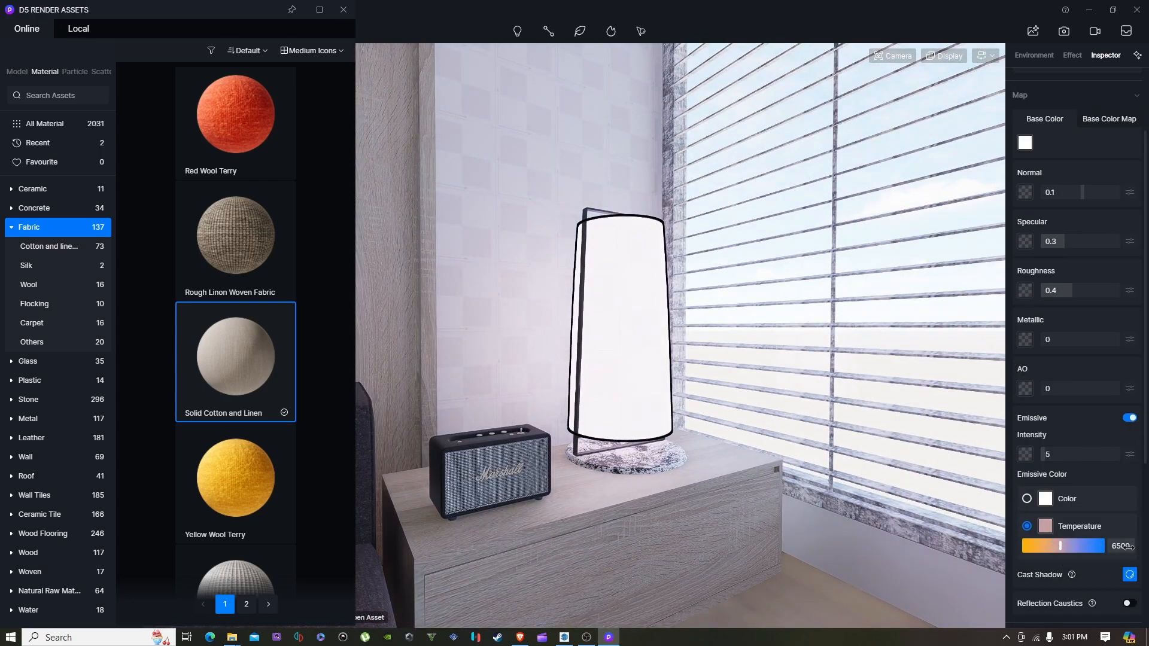
type("32")
key("Return")
Delete the base color map texture from the lampshade's material.
key("w")
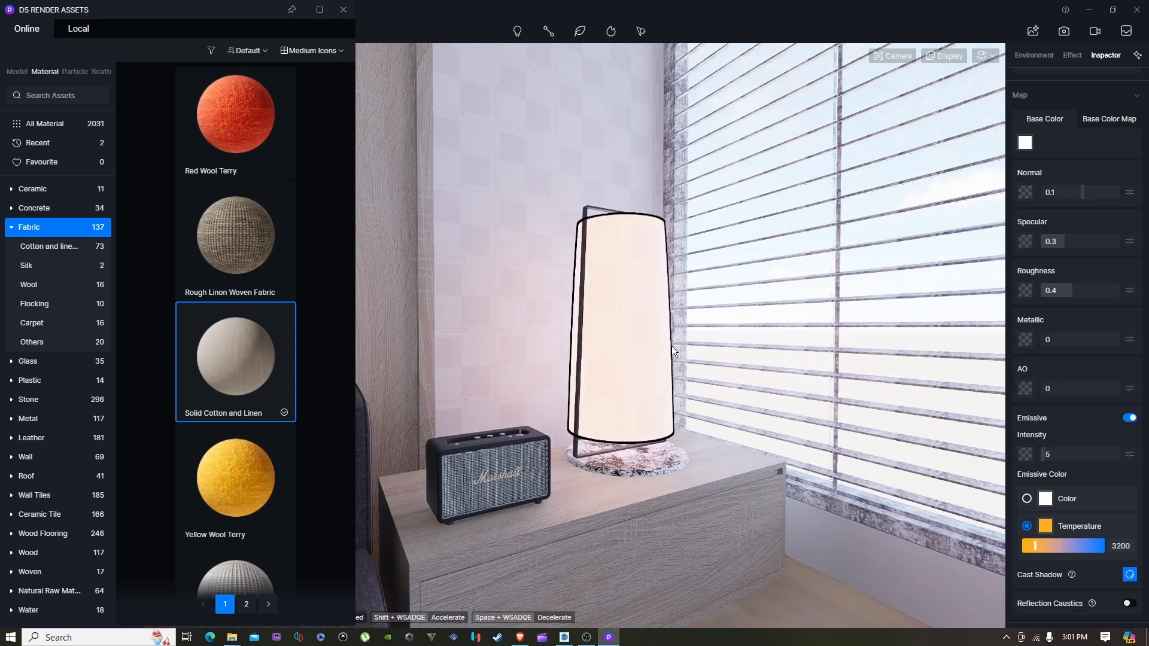
scroll(664, 343, "up", 6)
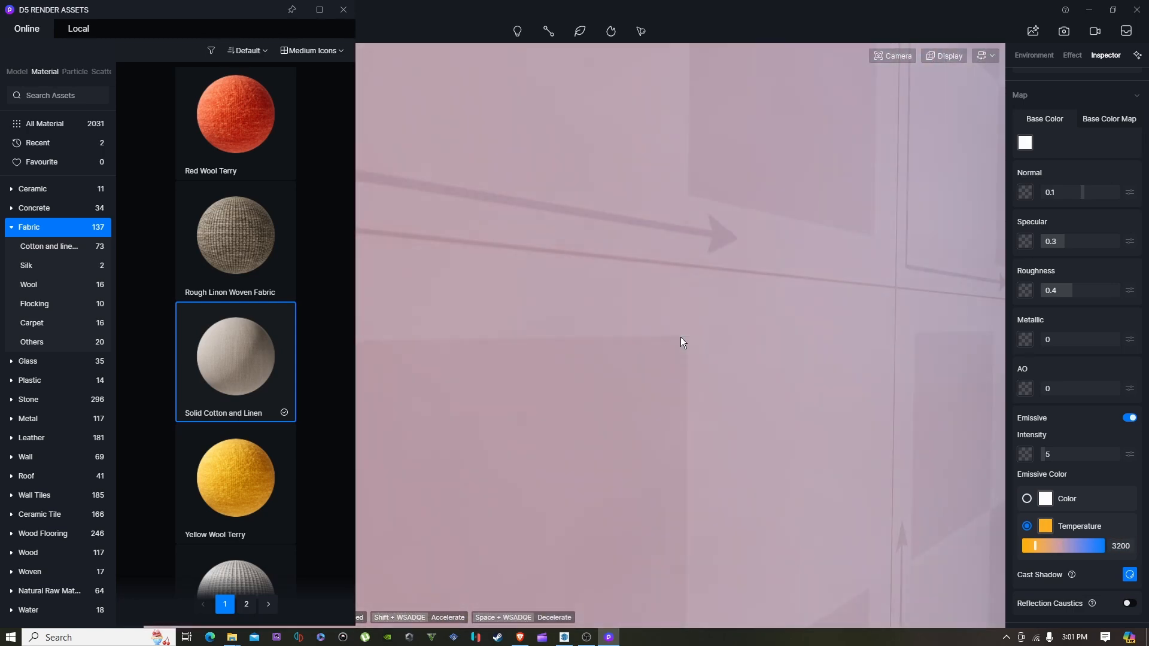
scroll(688, 337, "down", 3)
scroll(691, 336, "down", 5)
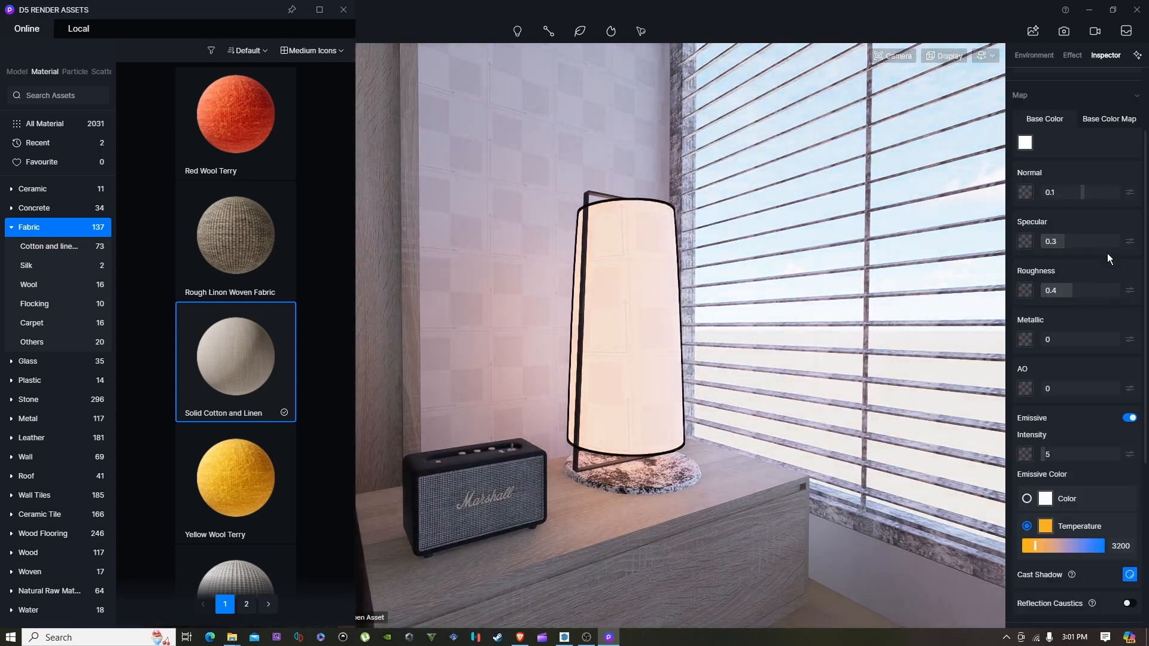
scroll(1104, 157, "up", 1)
left_click(1110, 155)
left_click(1026, 178)
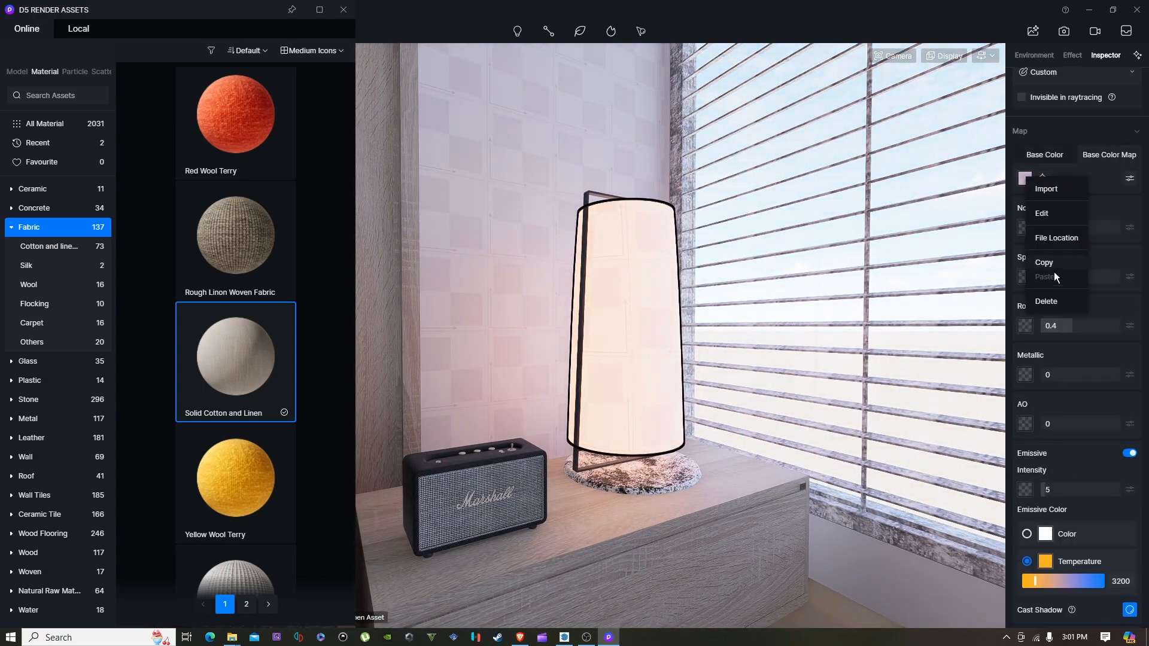
left_click(1048, 300)
mouse_move(657, 377)
middle_mouse_down()
mouse_move(701, 369)
mouse_move(654, 366)
middle_mouse_up()
scroll(655, 370, "down", 4)
scroll(654, 366, "up", 2)
scroll(669, 361, "up", 2)
right_click_drag(669, 360, 681, 354)
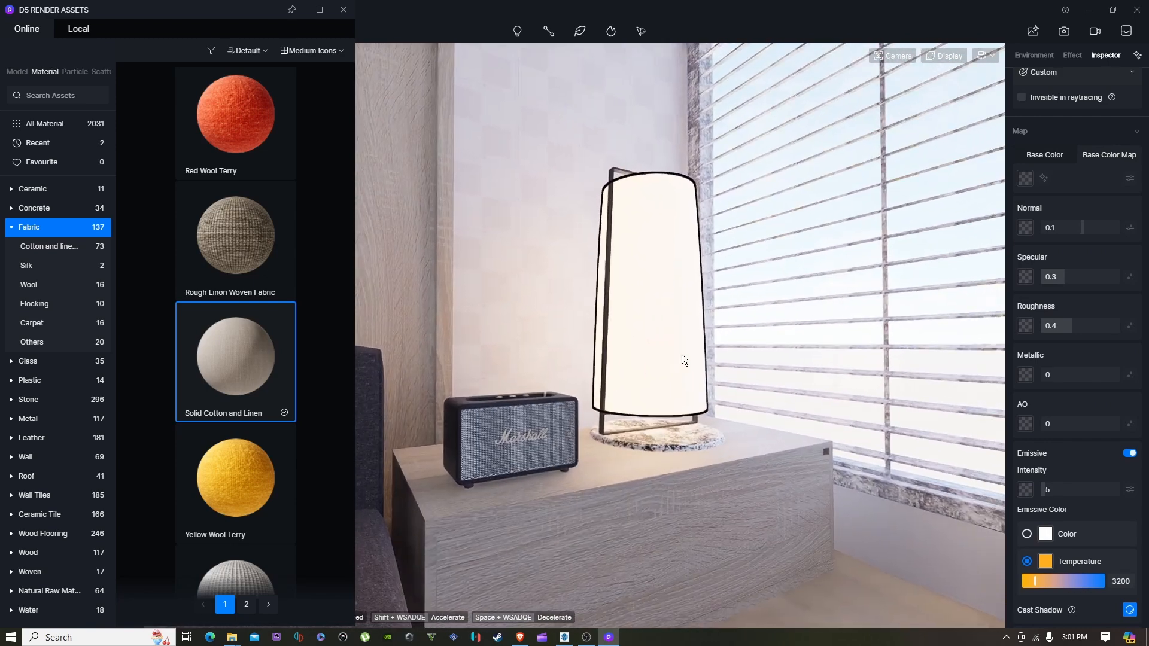
Apply the 1:2 Beige travertine material from the online Wall assets to the wall behind the headboard panels.
left_click(342, 11)
right_click_drag(653, 422, 252, 234)
scroll(652, 421, "down", 4)
scroll(587, 415, "down", 3)
scroll(656, 407, "down", 4)
scroll(705, 415, "down", 2)
key("w")
key("e")
key("s")
key("w")
key("e")
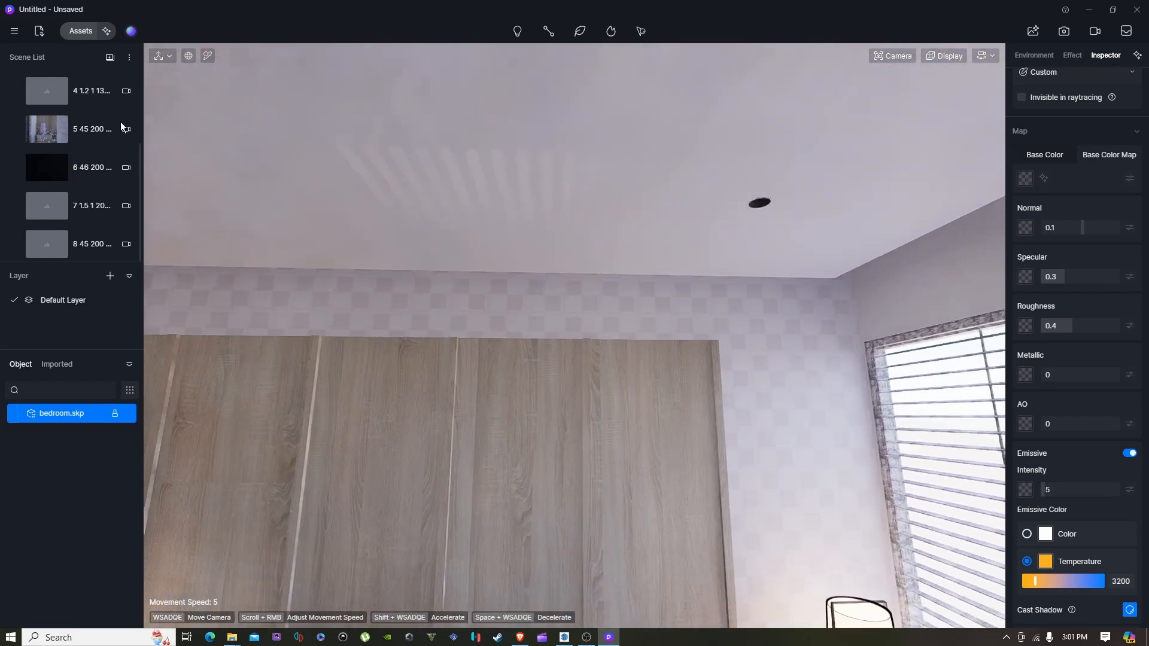
left_click(75, 30)
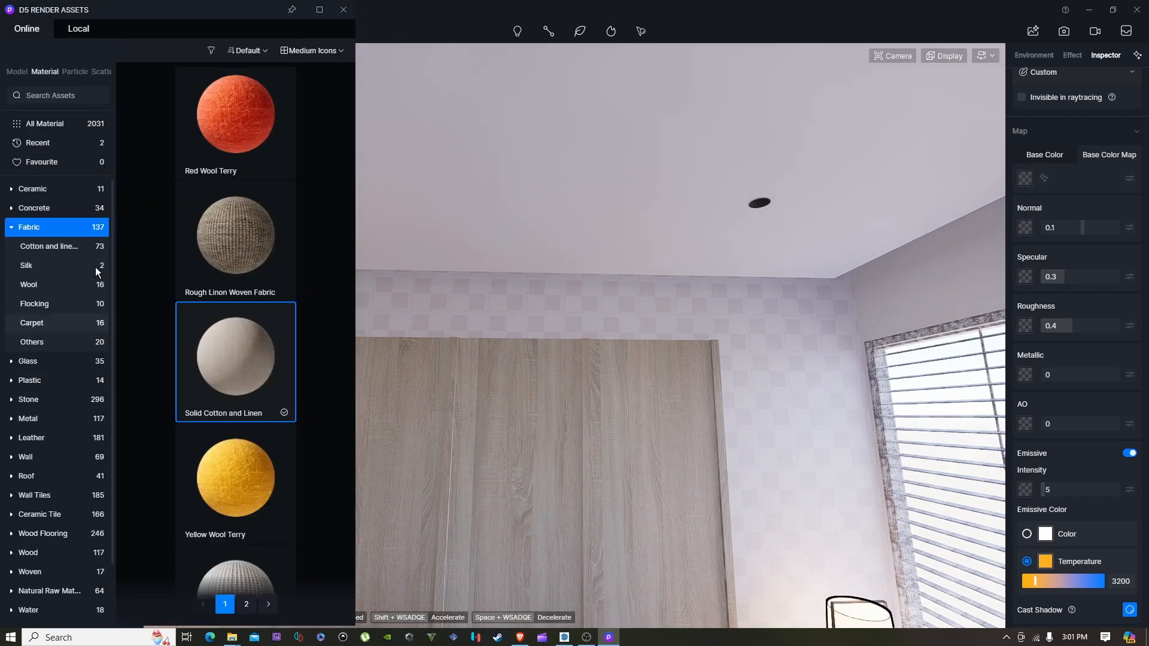
left_click(42, 461)
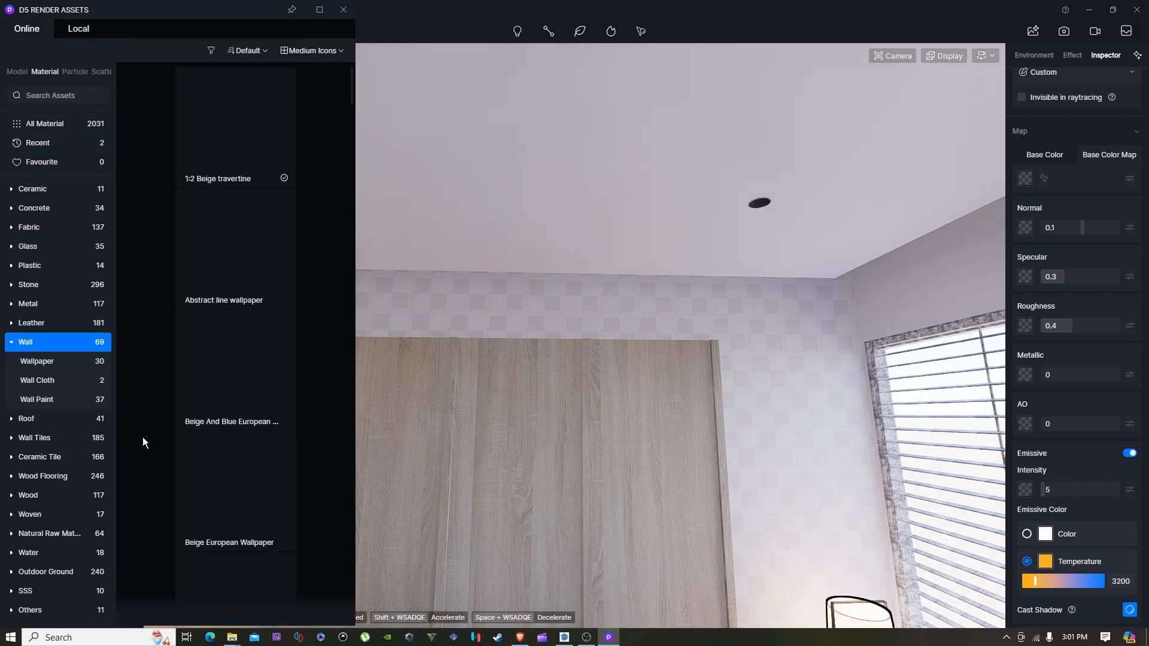
left_click_drag(265, 156, 728, 424)
Sample the wooden headboard panel's material and darken its base color to HSV 0, 0, 79.
right_click_drag(728, 424, 723, 398)
left_click(724, 398)
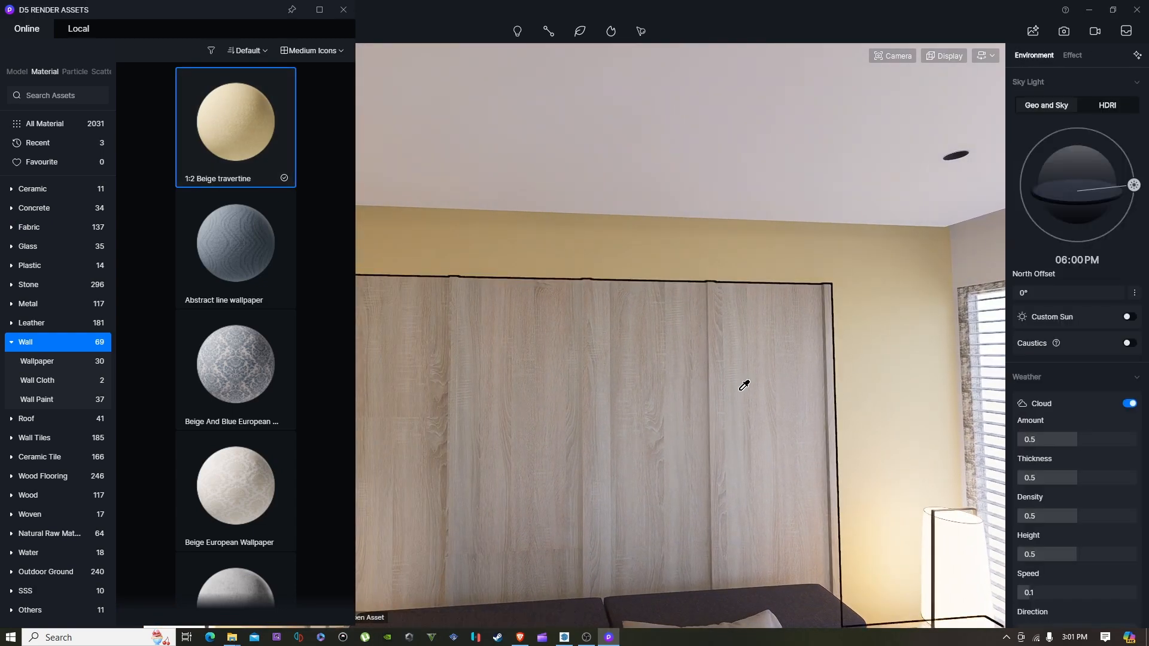
left_click(1025, 178)
left_click(1016, 237)
left_click_drag(1015, 237, 1010, 231)
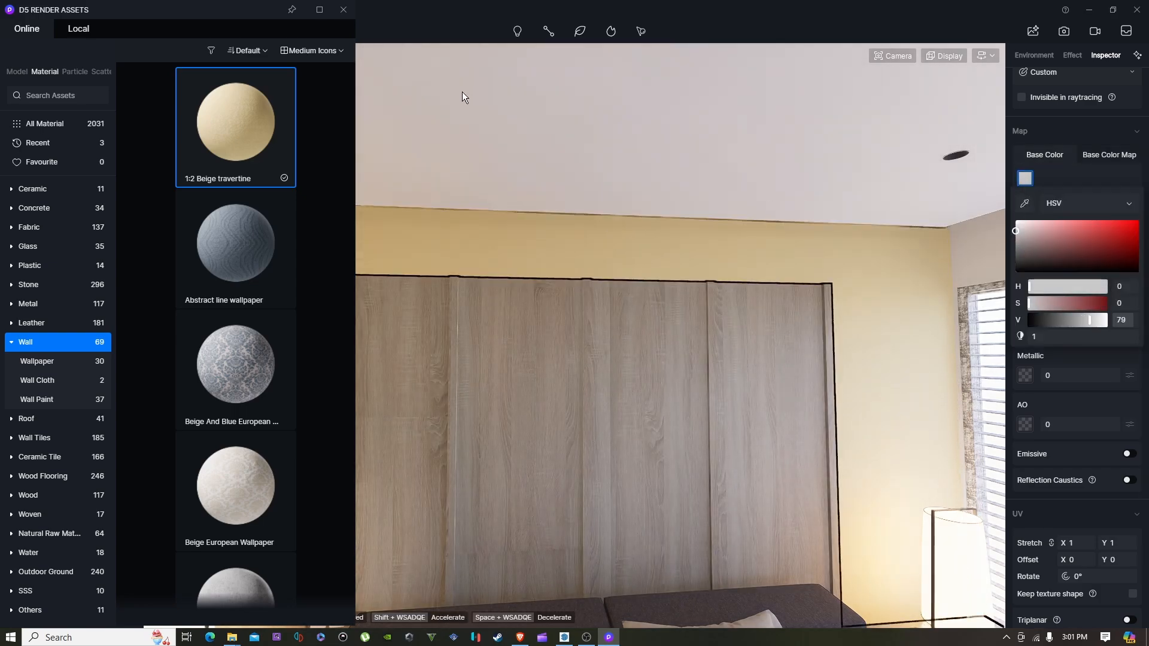
Examine the updated materials from a wide view of the bed, headboard wall and windows.
left_click(343, 9)
key("s")
right_click_drag(429, 285, 613, 321)
key("q")
key("s")
key("w")
right_click_drag(683, 404, 729, 371)
key("q")
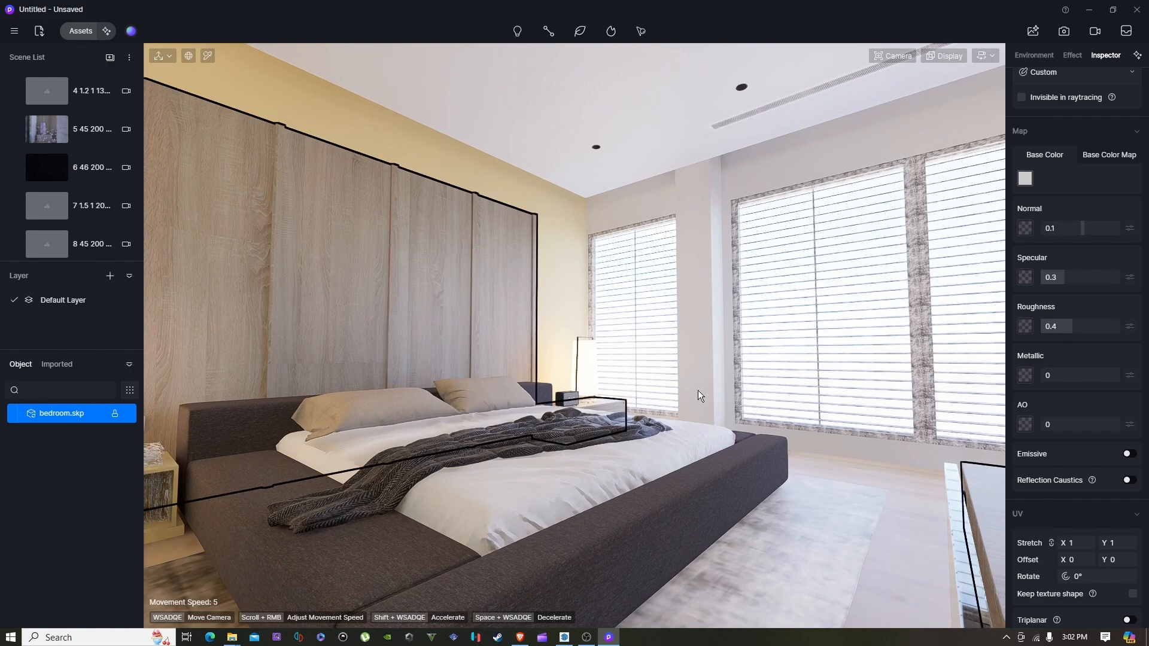
key("d")
right_click_drag(720, 375, 701, 375)
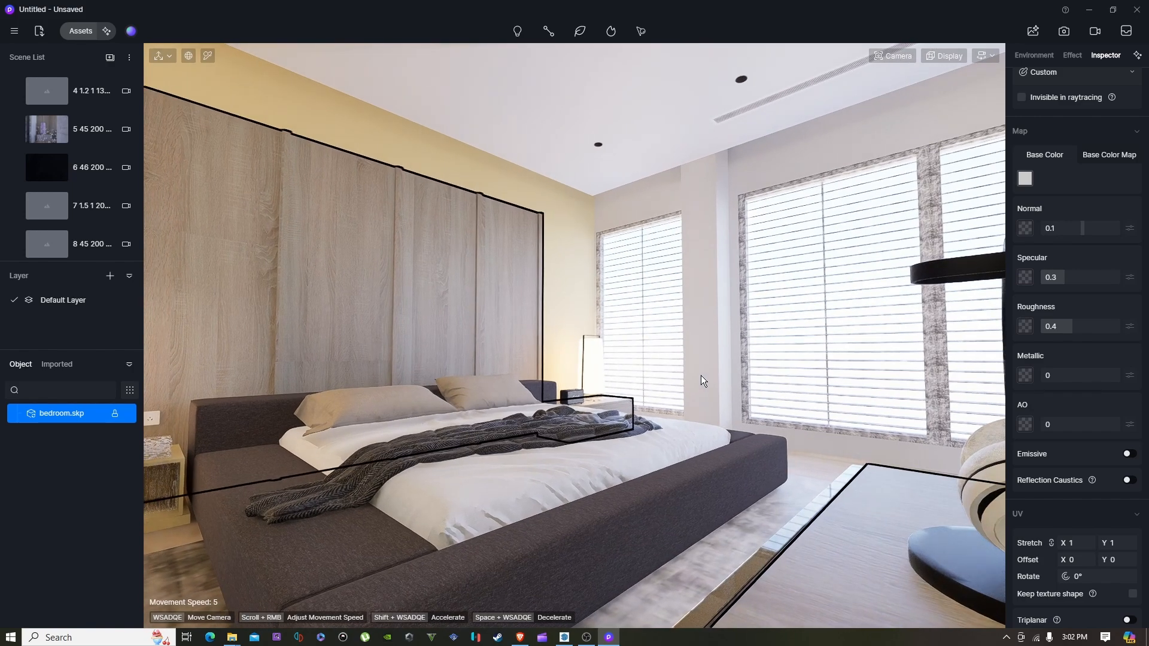
key("w")
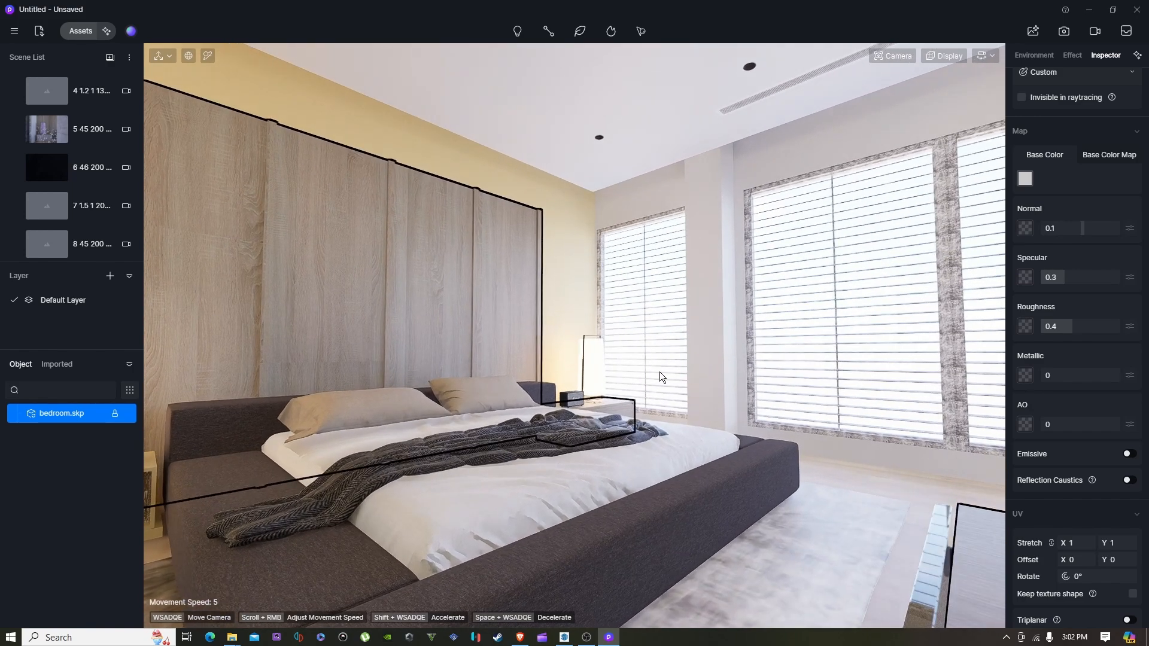
Apply the Interior-Day environment preset from the D5 Curated collection in Studio.
left_click(132, 32)
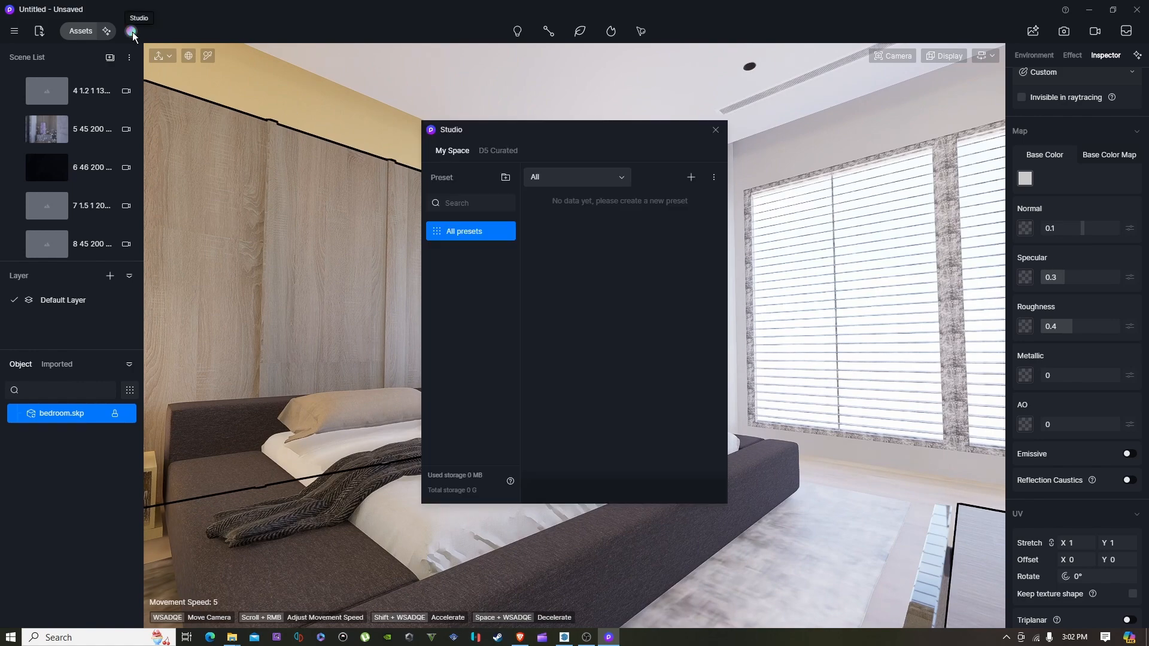
left_click(508, 150)
left_click_drag(588, 137, 83, 71)
scroll(104, 180, "down", 10)
scroll(98, 231, "down", 4)
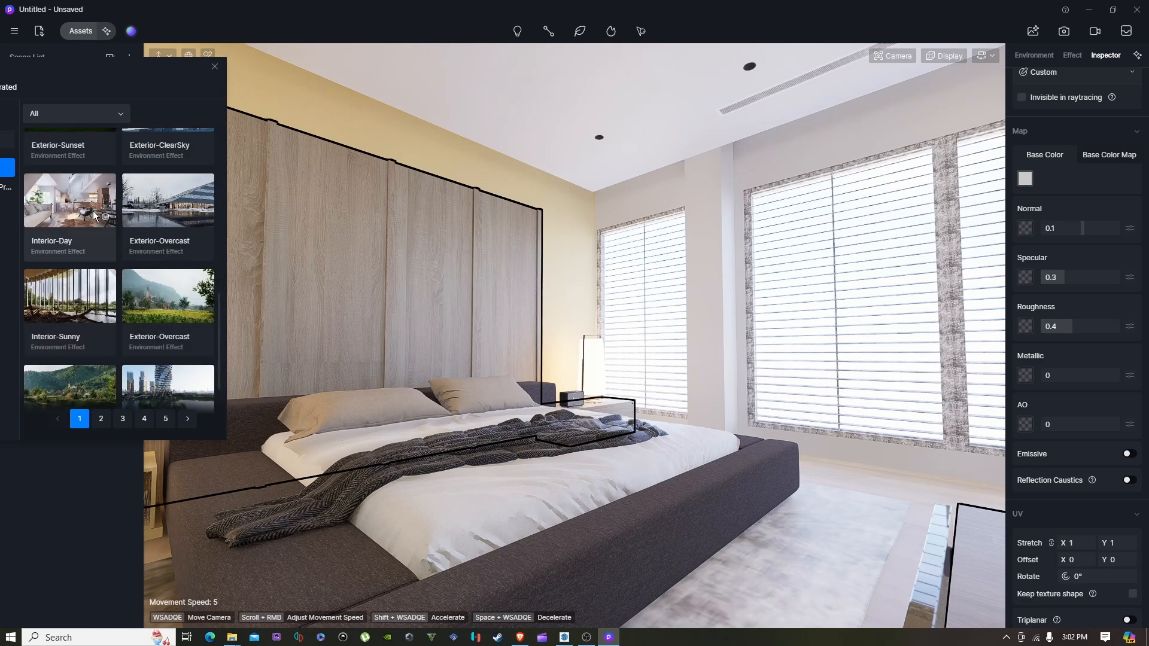
left_click(99, 201)
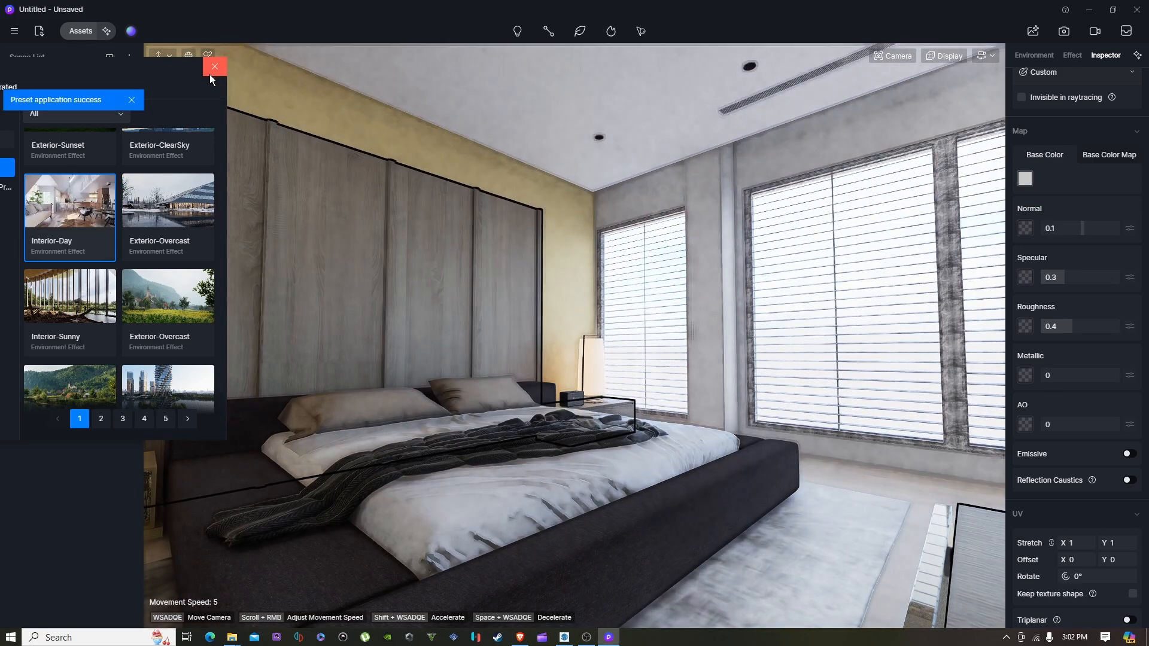
left_click(210, 74)
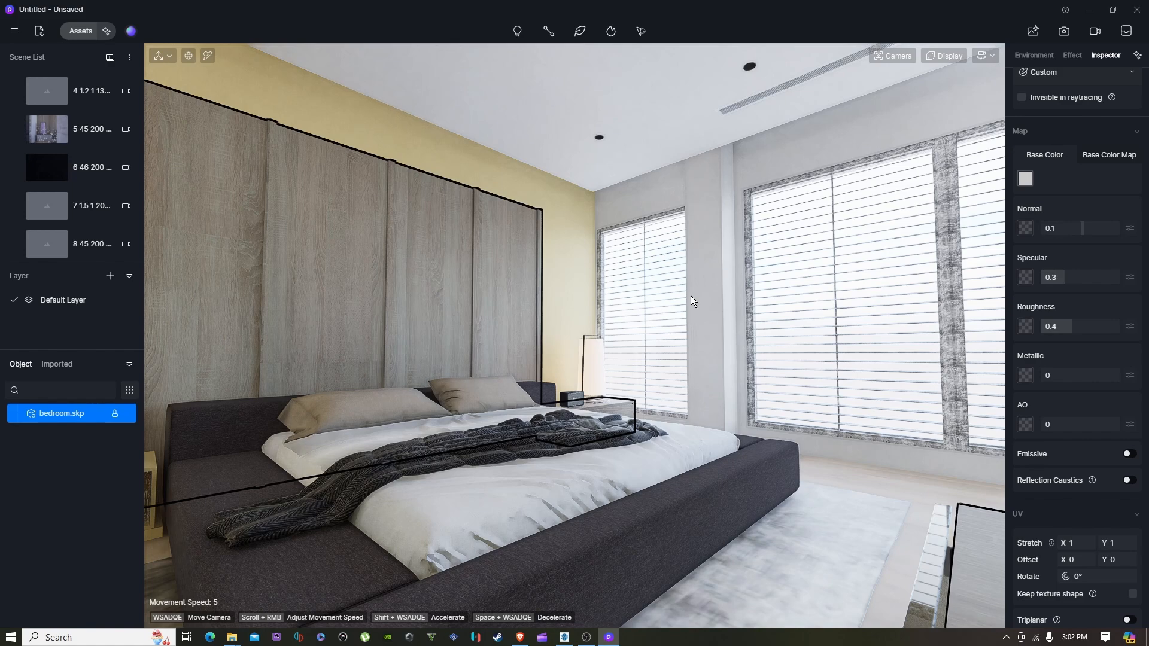
Set the HDR sky's rotation to 203° in the environment settings.
scroll(1024, 71, "up", 2)
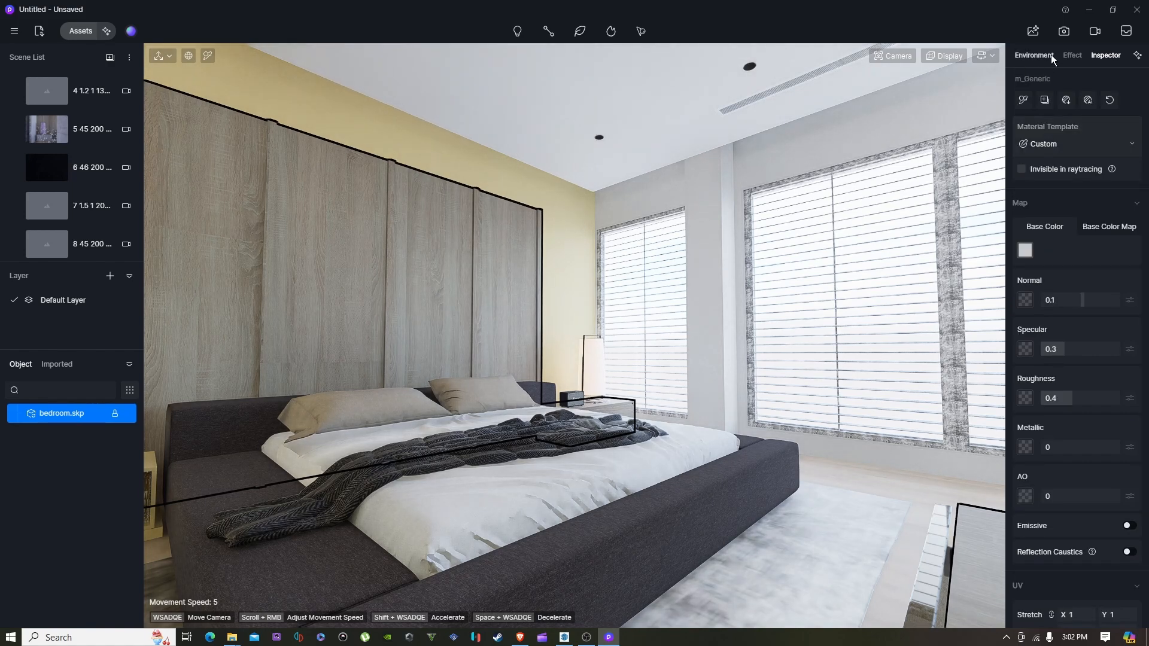
left_click(1051, 55)
left_click(1081, 53)
left_click(1048, 56)
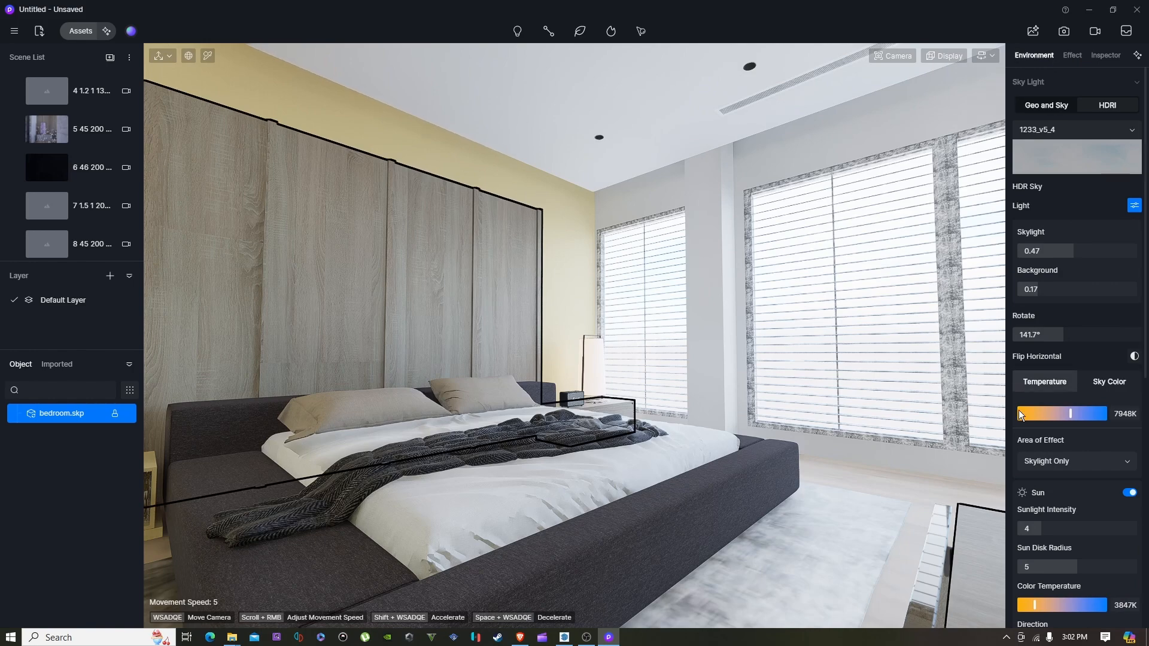
left_click(1028, 334)
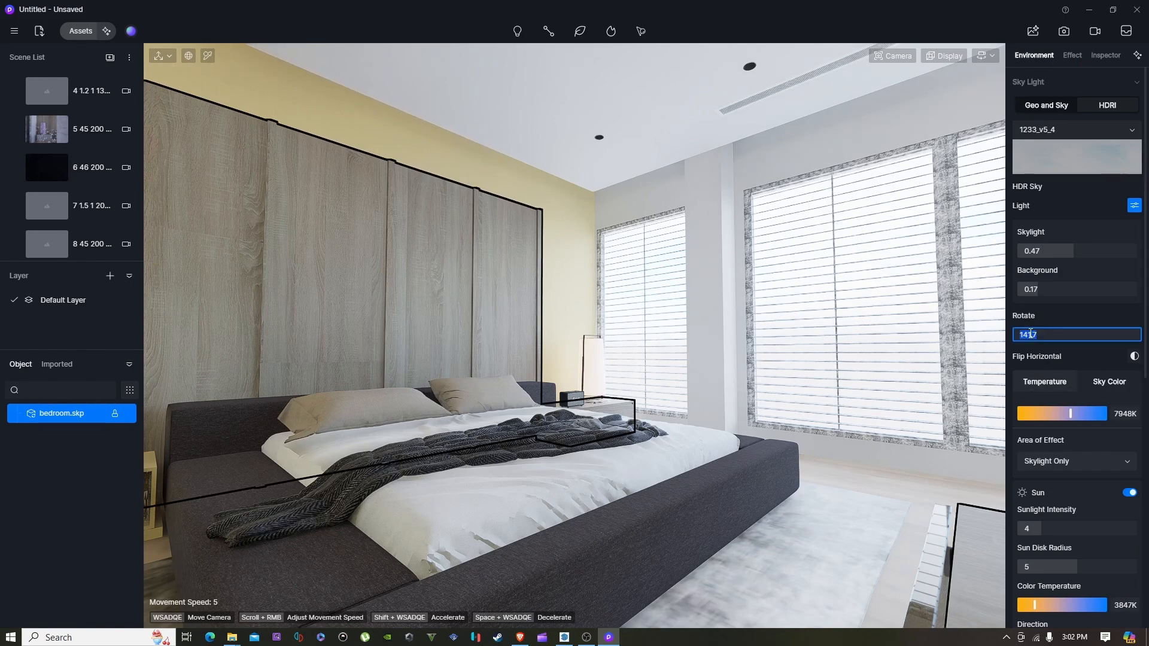
type("203")
key("Return")
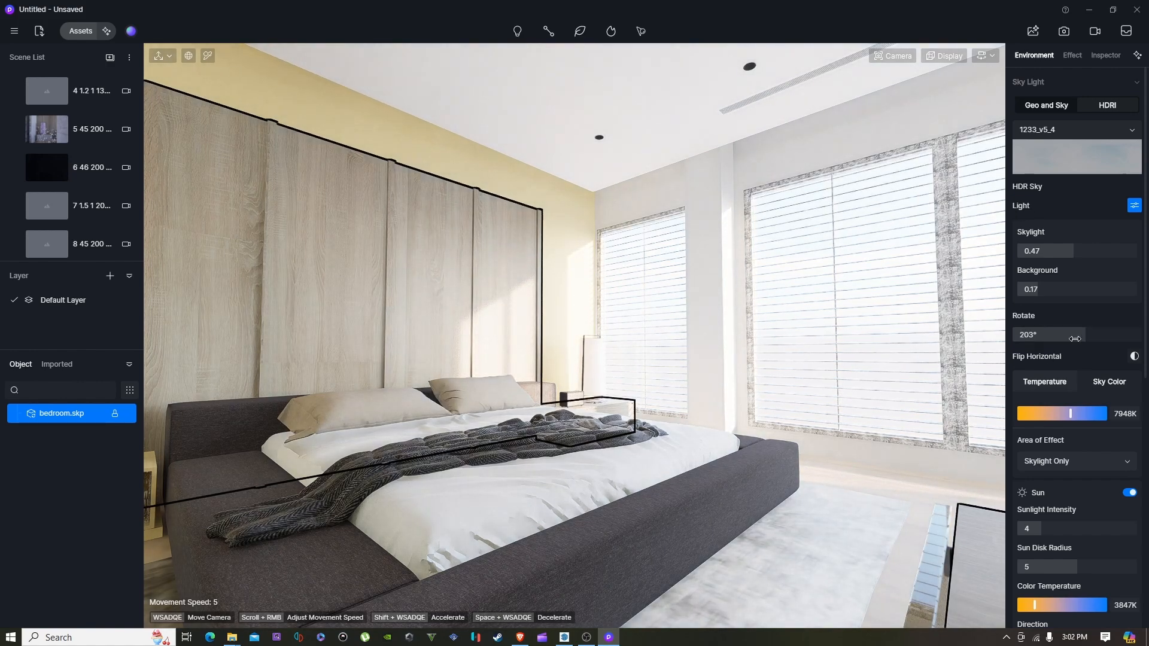
Set the sun to a custom direction with altitude 23 and azimuth 183.9.
scroll(1077, 359, "down", 2)
scroll(1077, 359, "down", 3)
left_click(1053, 383)
scroll(1057, 383, "down", 1)
left_click_drag(1062, 342, 1049, 343)
left_click_drag(1027, 380, 1080, 387)
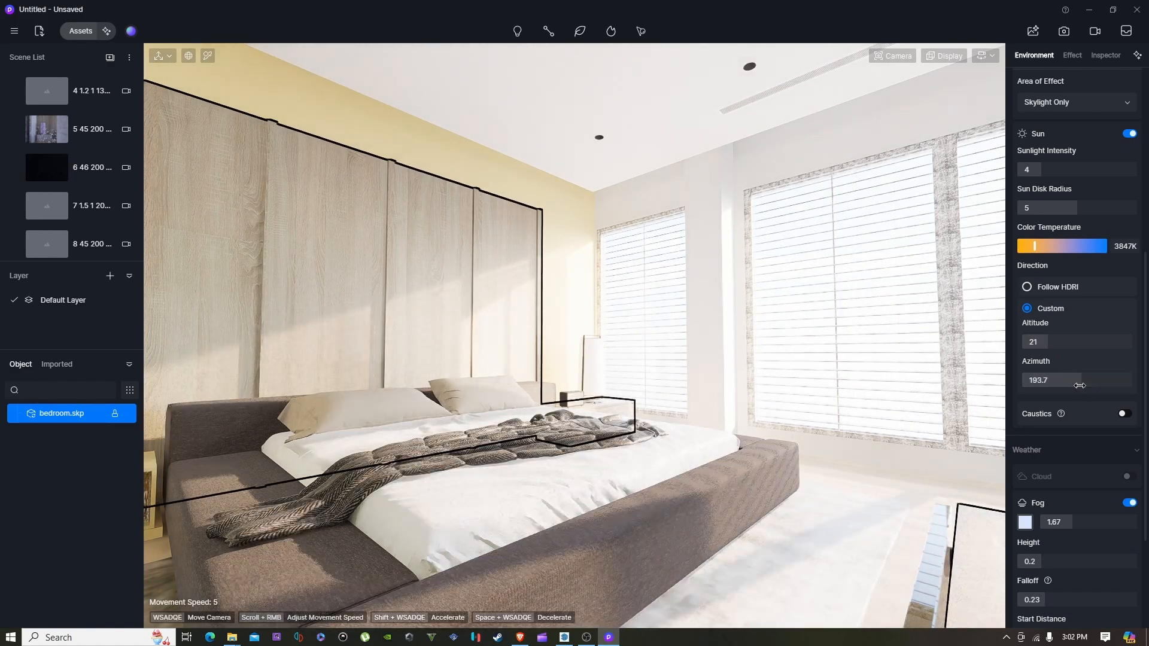
left_click_drag(1047, 343, 1050, 340)
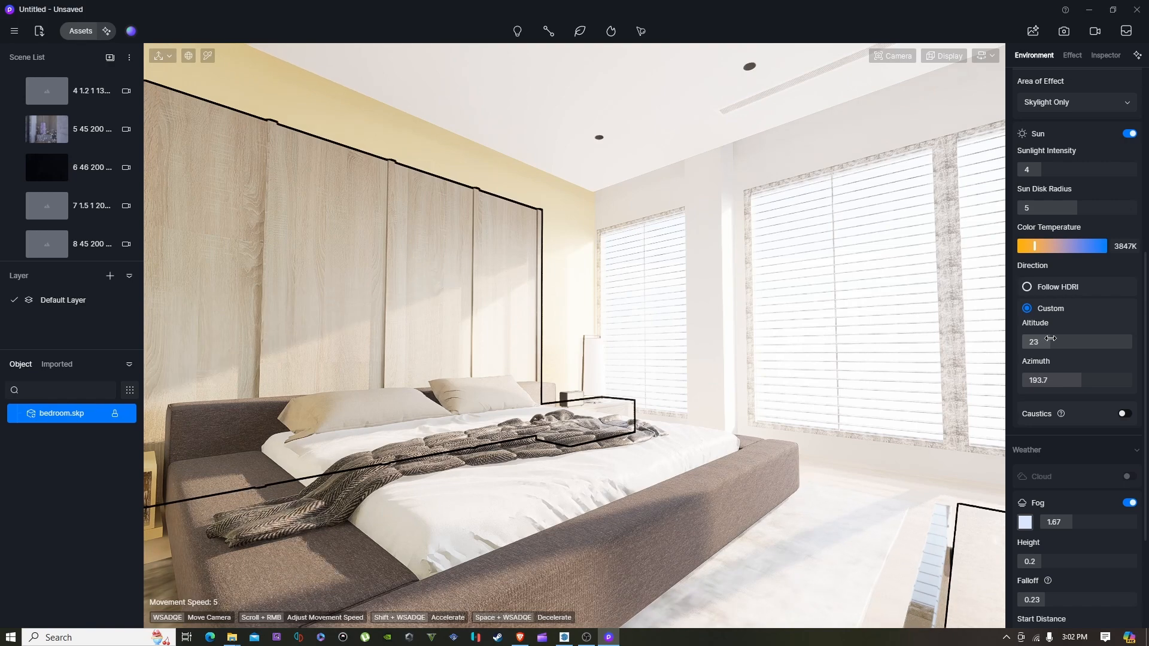
mouse_move(1056, 378)
left_mouse_down()
mouse_move(1083, 396)
mouse_move(1070, 379)
left_mouse_up()
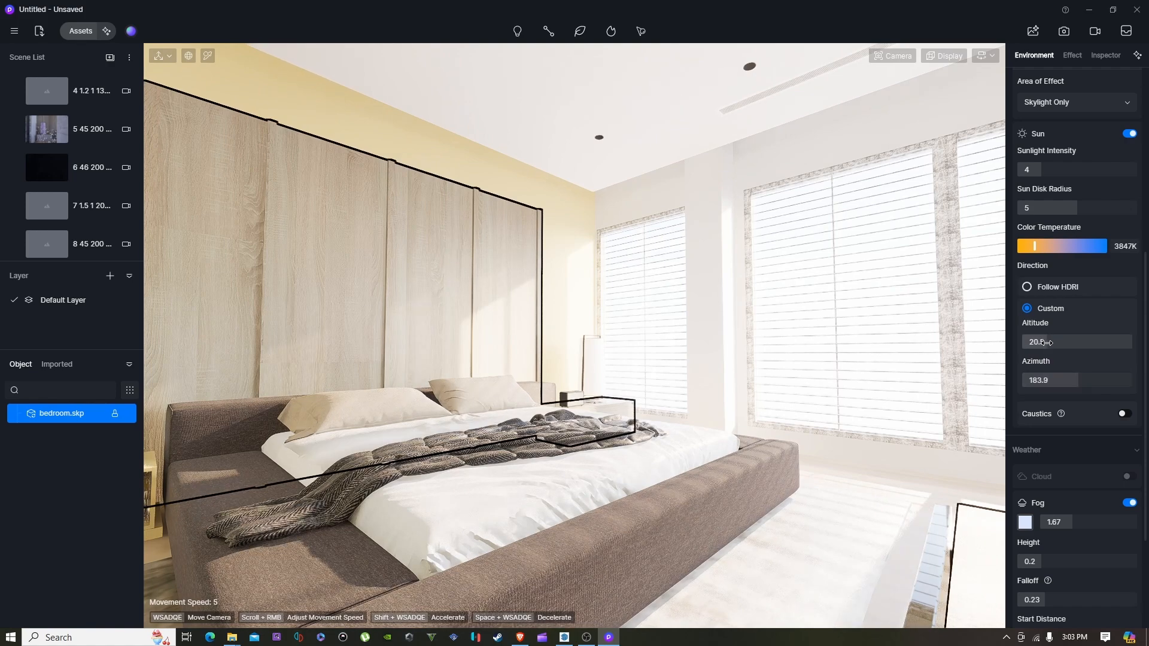
left_click_drag(1046, 342, 1044, 341)
scroll(1047, 335, "up", 6)
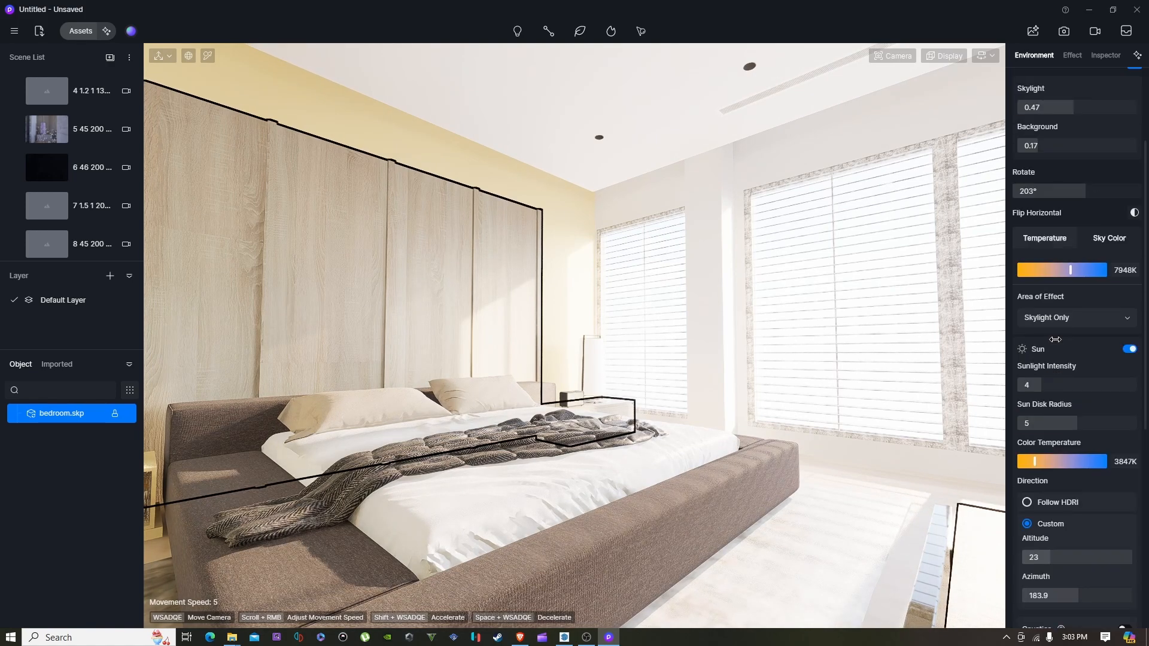
Lower both the skylight and background intensity of the HDR sky to 0.04.
left_click_drag(1075, 252, 1057, 252)
key("s")
right_click_drag(917, 376, 828, 468)
key("d")
key("w")
key("s")
key("w")
key("s")
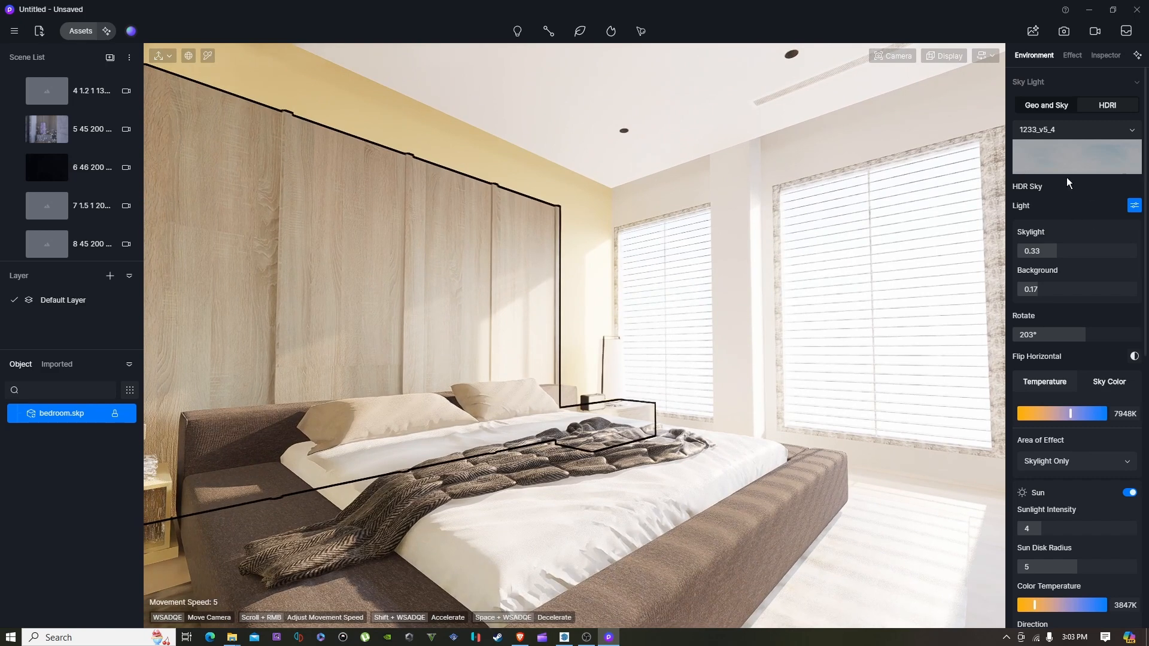
left_click_drag(1037, 289, 1024, 250)
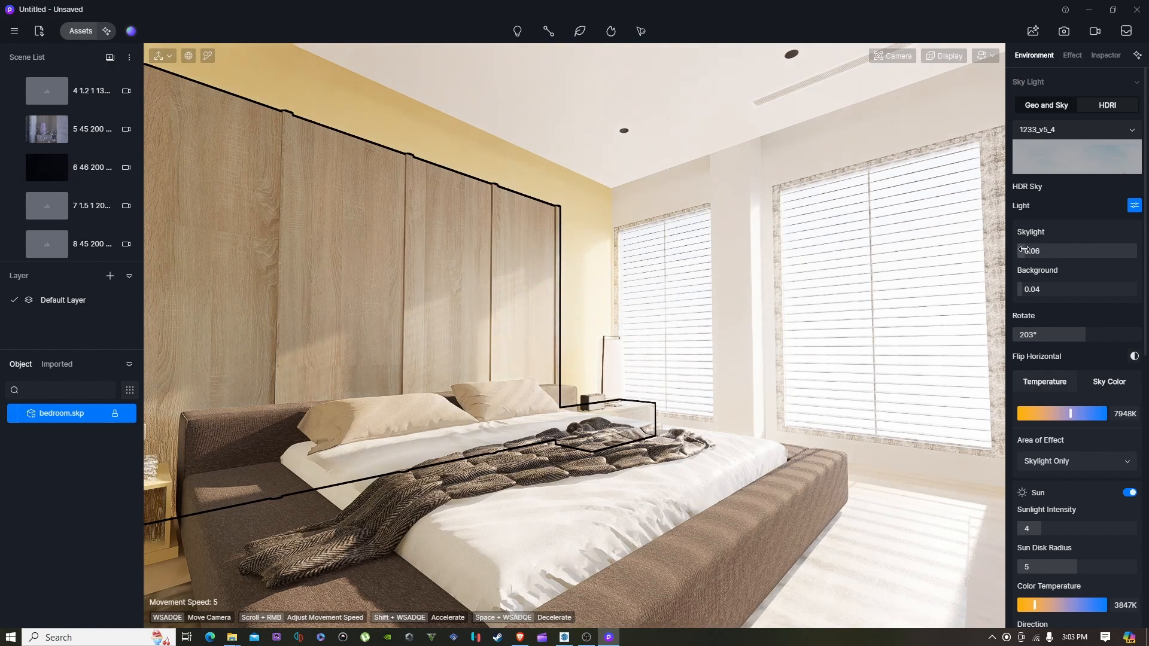
scroll(838, 221, "down", 1)
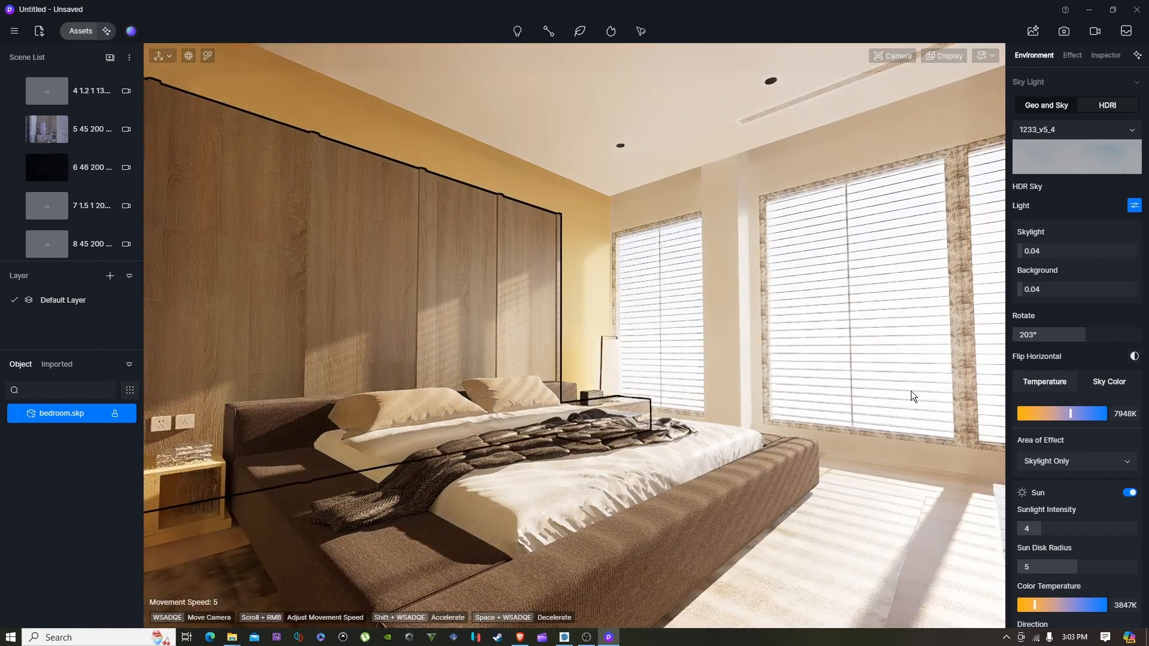
Set the skylight temperature to 6600K and the sun's color temperature to 5850K.
left_click_drag(1071, 412, 1052, 412)
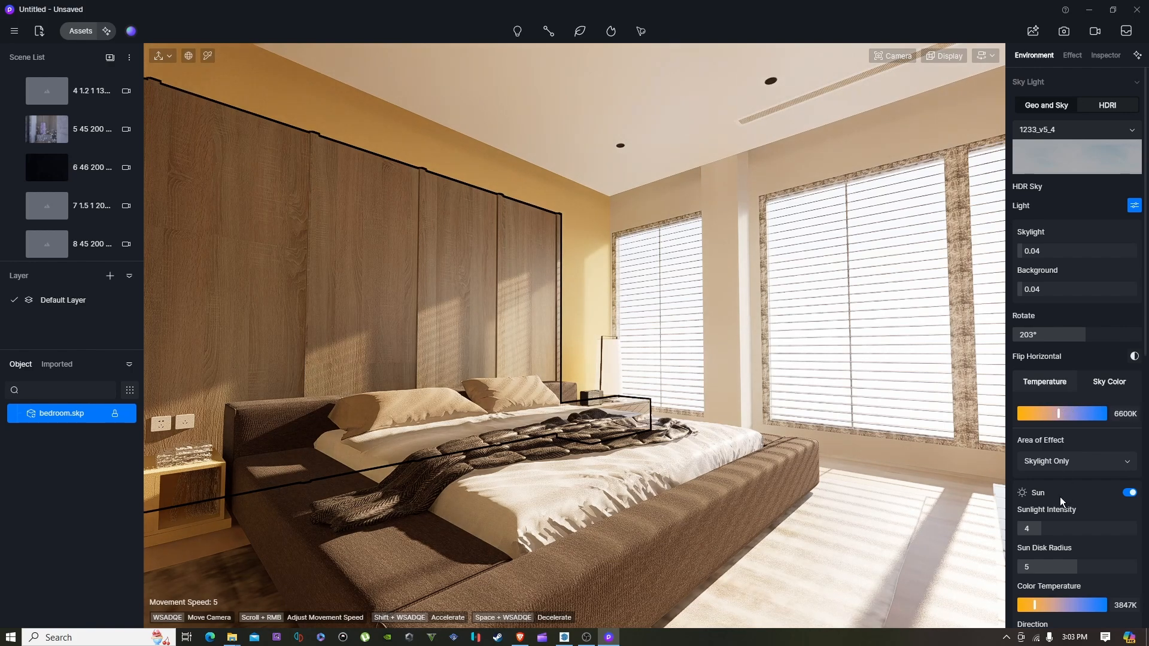
scroll(1061, 493, "down", 2)
left_click(1052, 461)
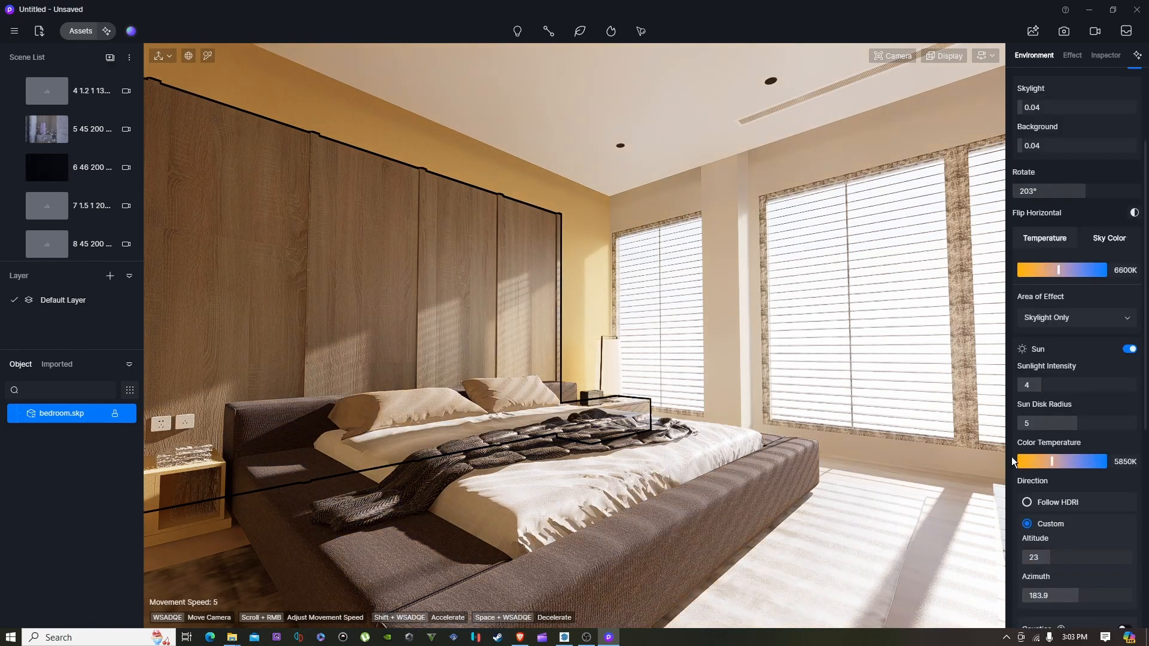
right_click_drag(745, 412, 733, 384)
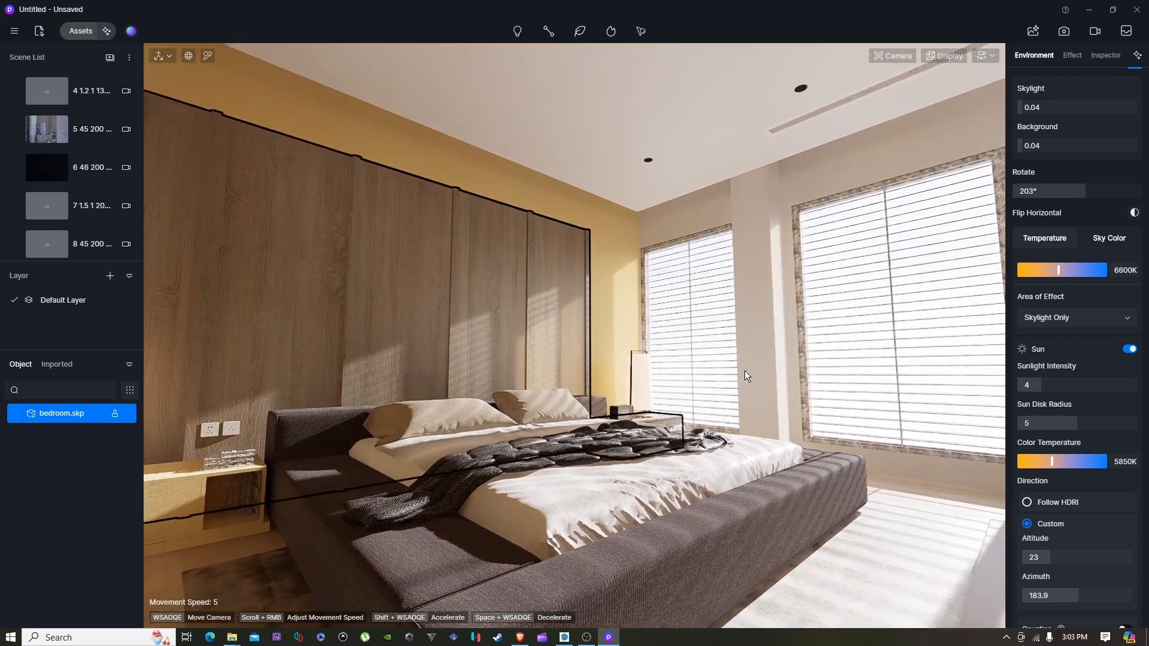
Switch the camera view to two-point perspective and enter the image rendering mode.
left_click(899, 55)
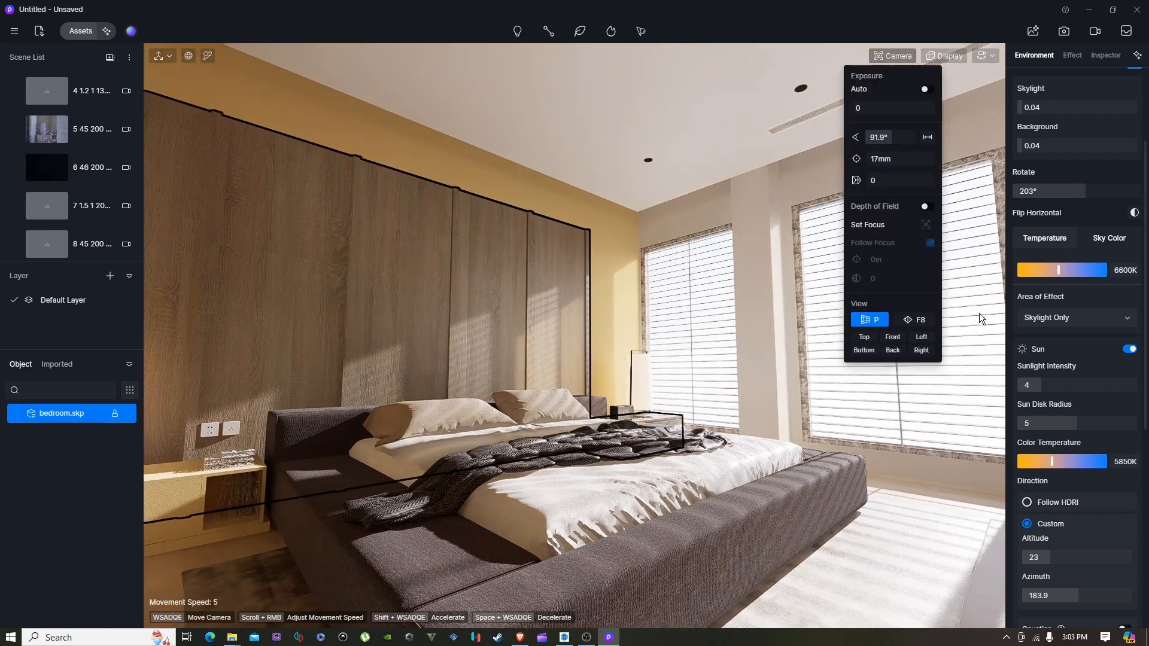
left_click(909, 319)
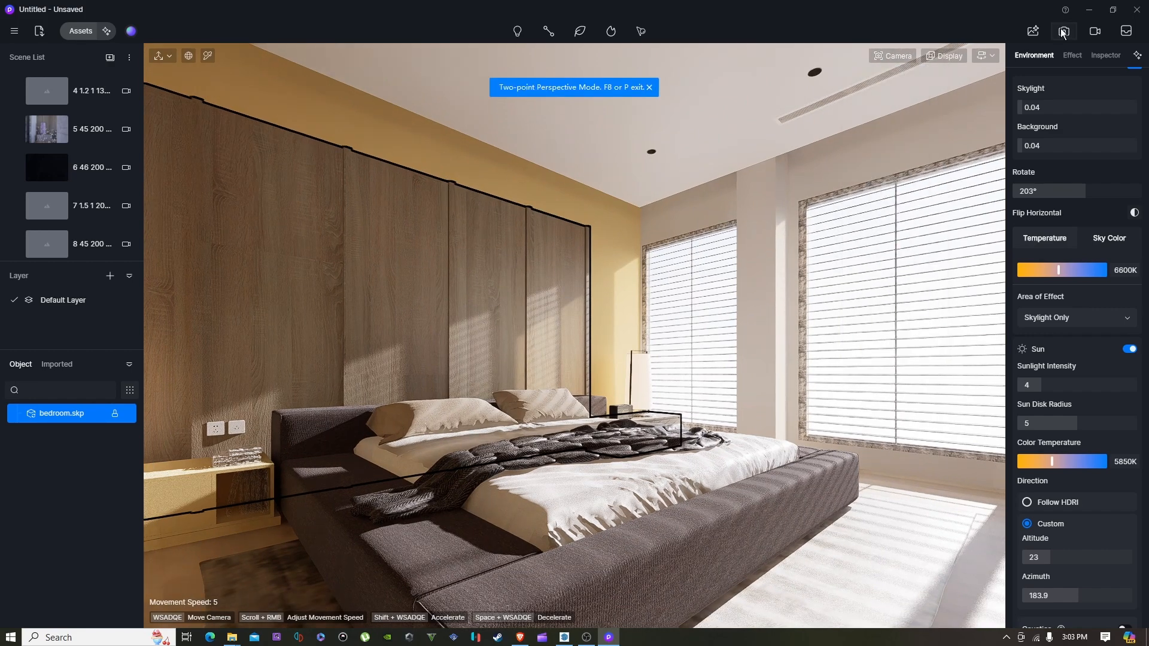
left_click(1064, 31)
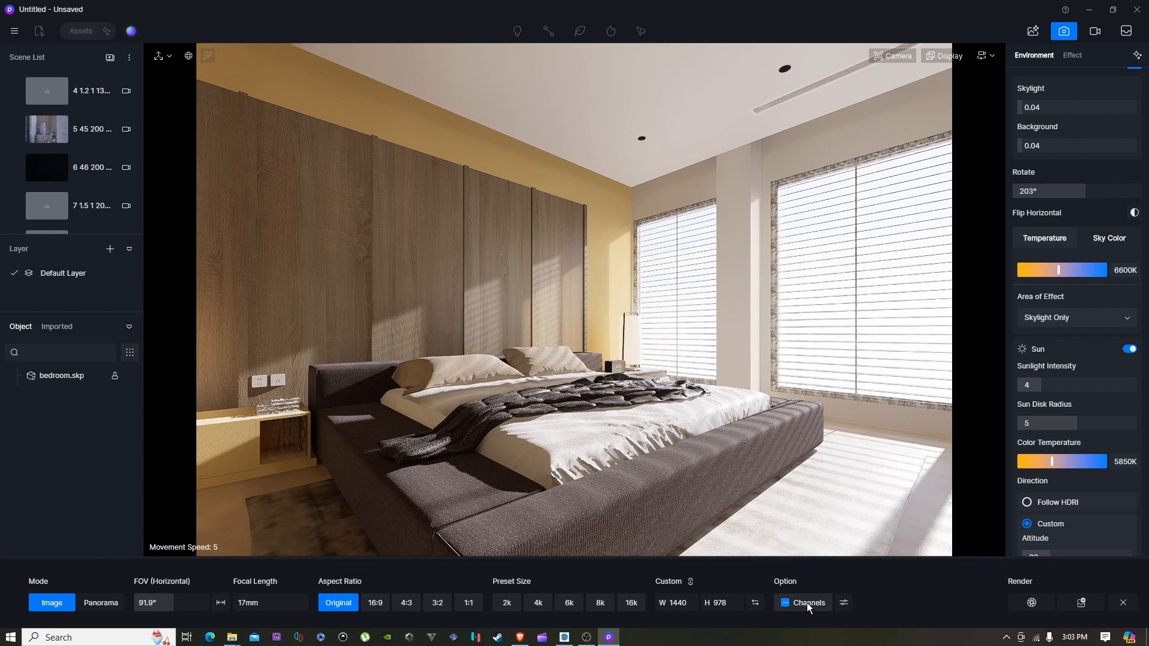
Disable the Channels output and render the bedroom view as Image(2).png in the D5 Exps folder.
left_click(784, 604)
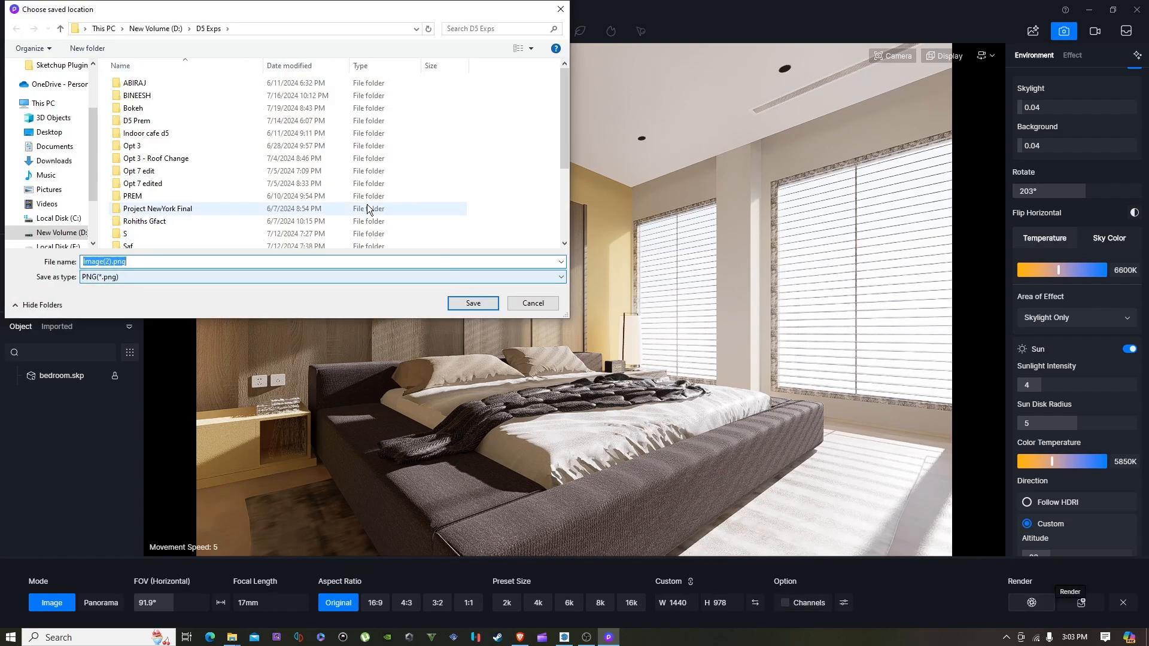
scroll(367, 209, "down", 3)
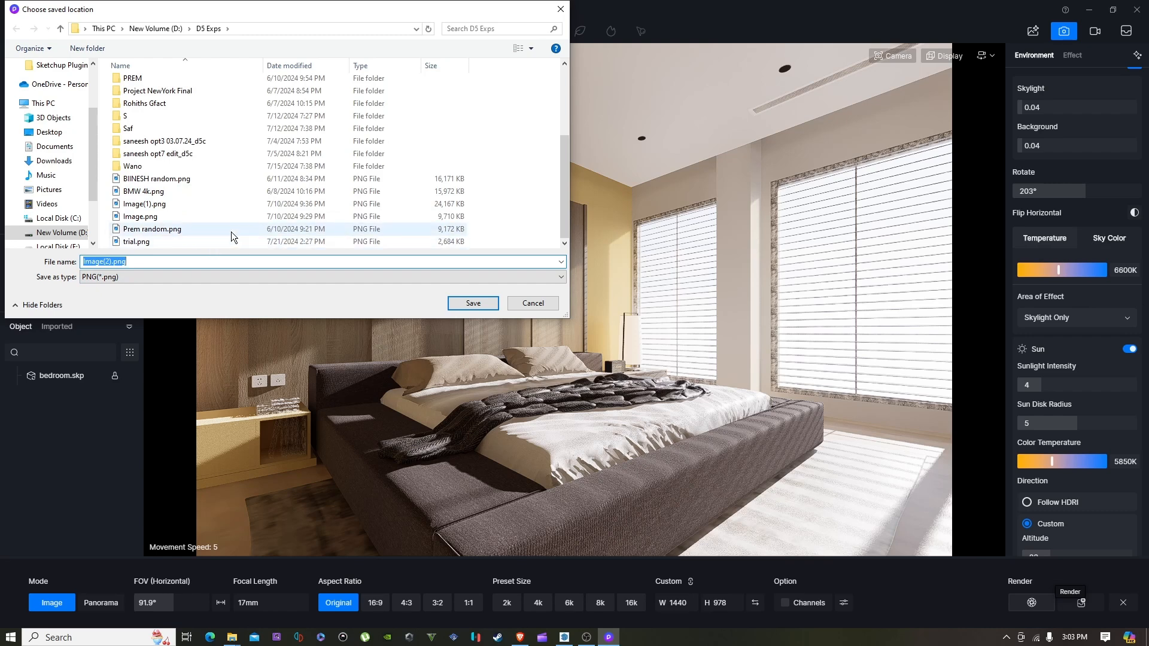
scroll(186, 155, "up", 3)
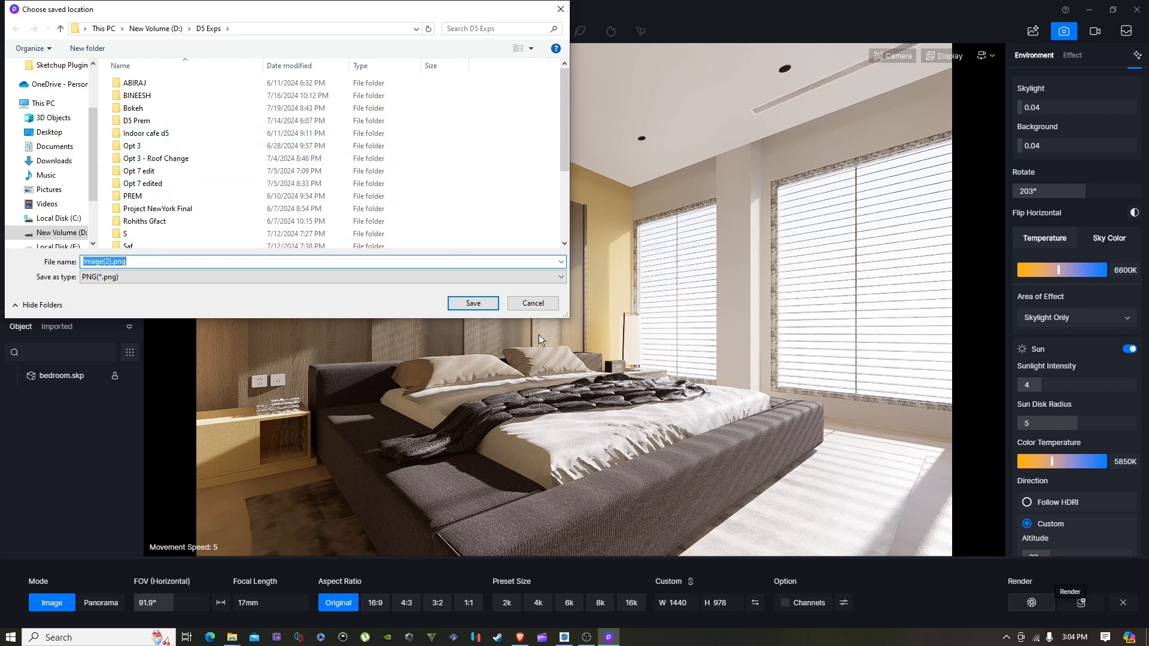
left_click(478, 306)
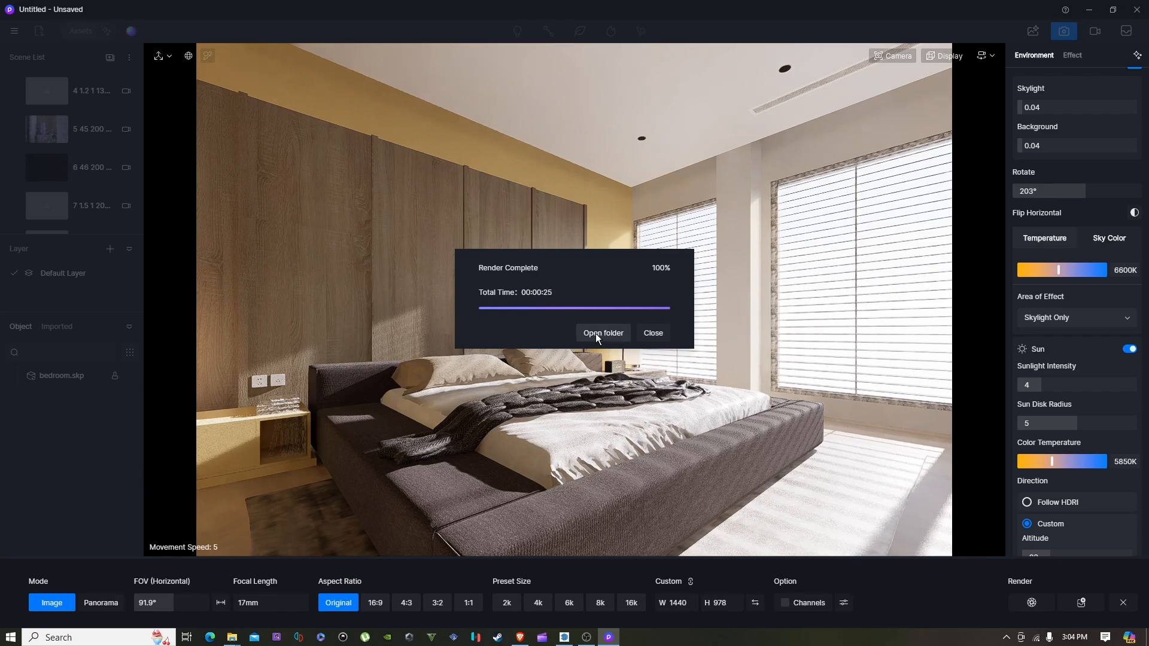
Open the rendered Image(2).png from its output folder and examine the bed, blanket and window light up close.
left_click(594, 333)
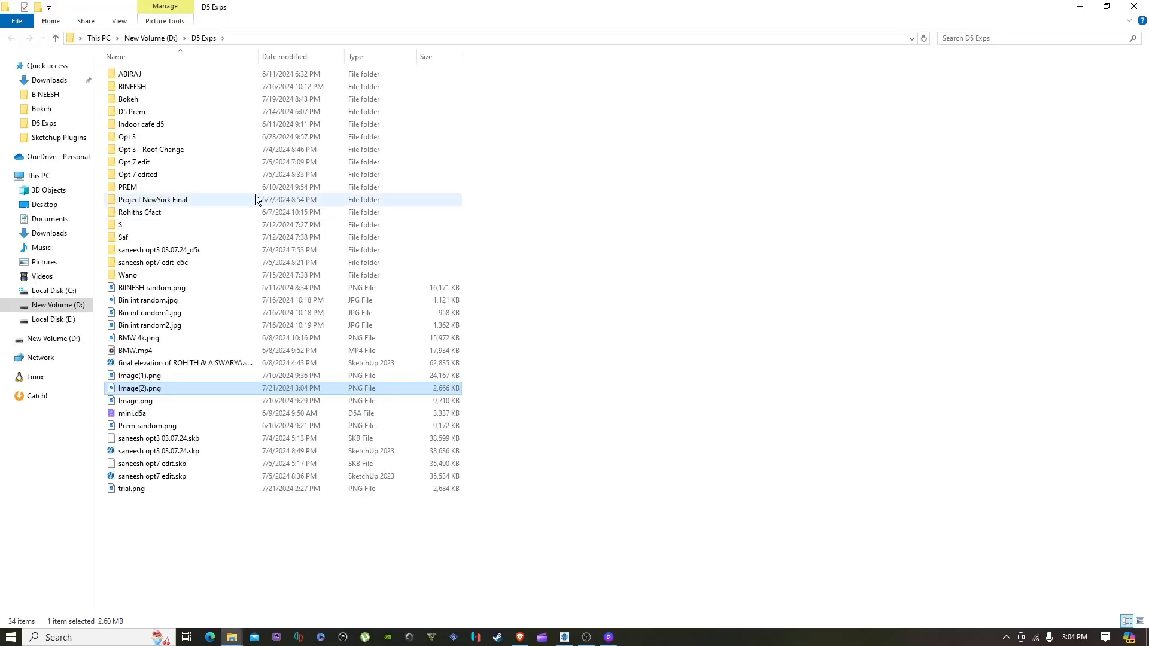
double_click(167, 389)
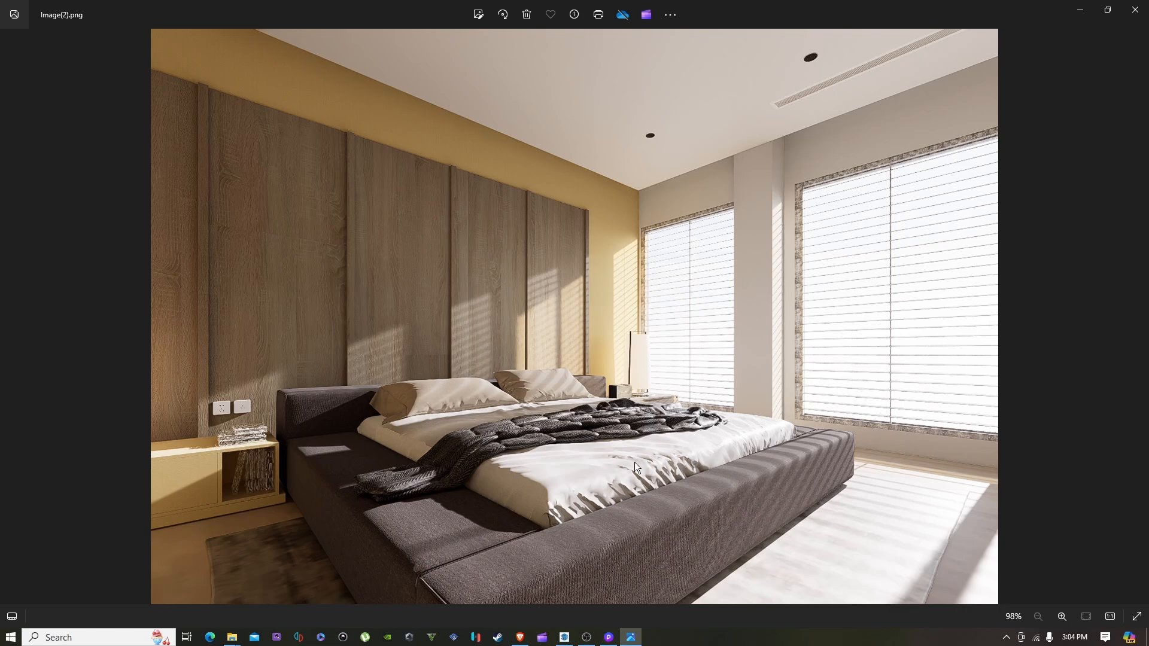
scroll(649, 494, "up", 5)
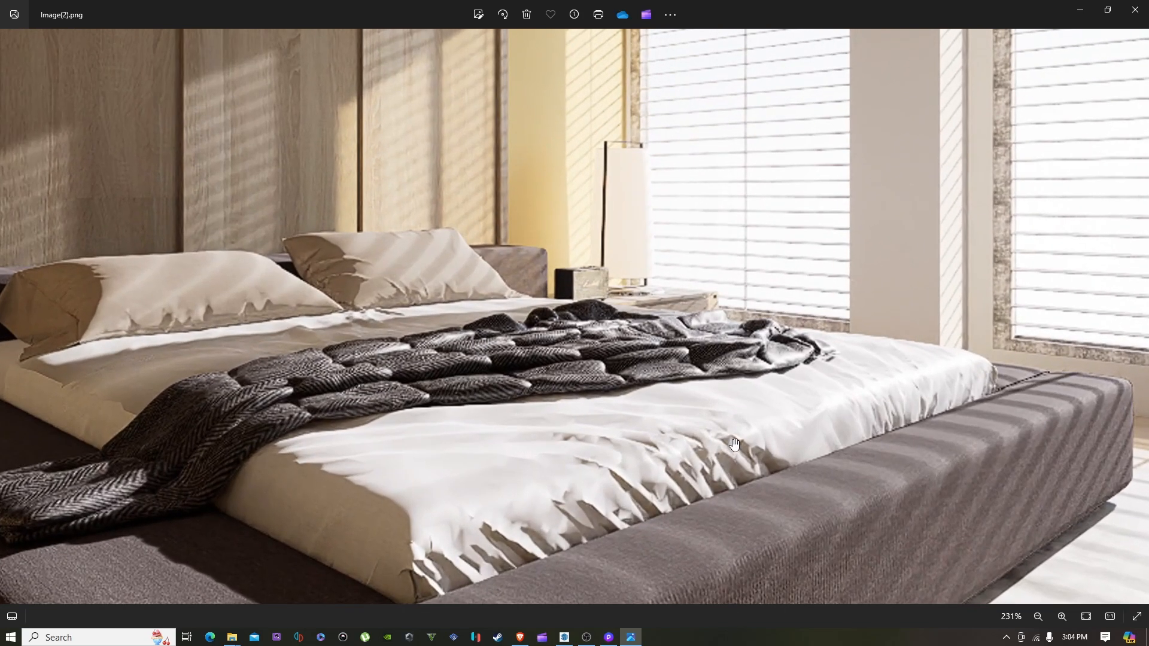
scroll(720, 449, "down", 5)
scroll(590, 442, "up", 8)
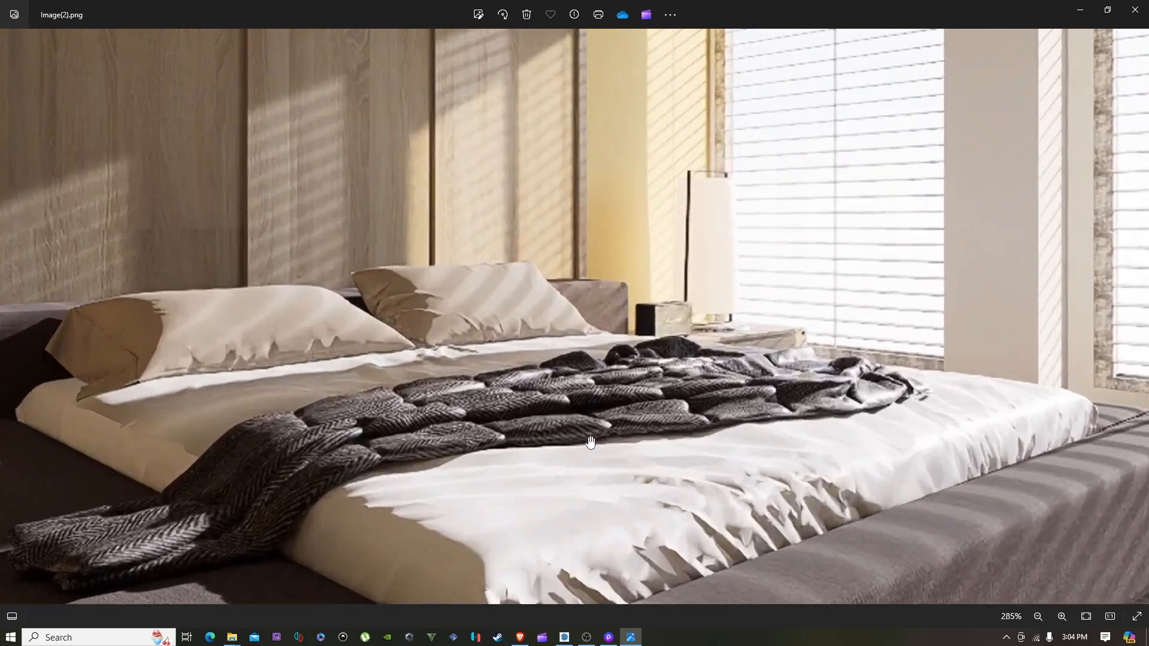
scroll(589, 442, "down", 2)
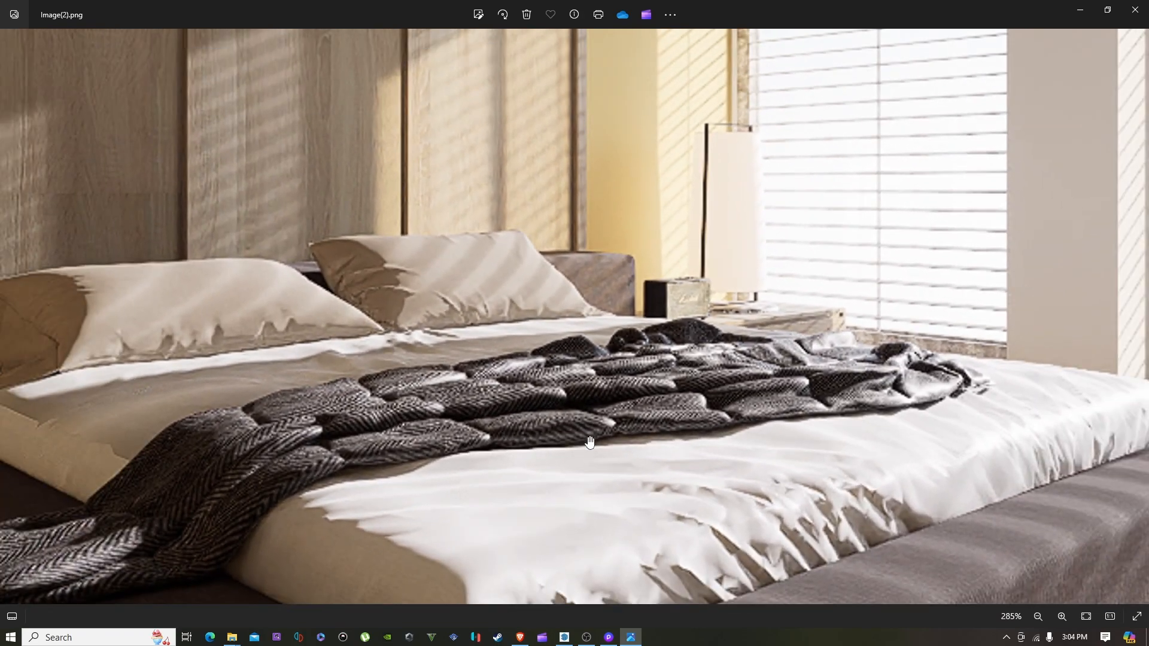
scroll(589, 441, "down", 5)
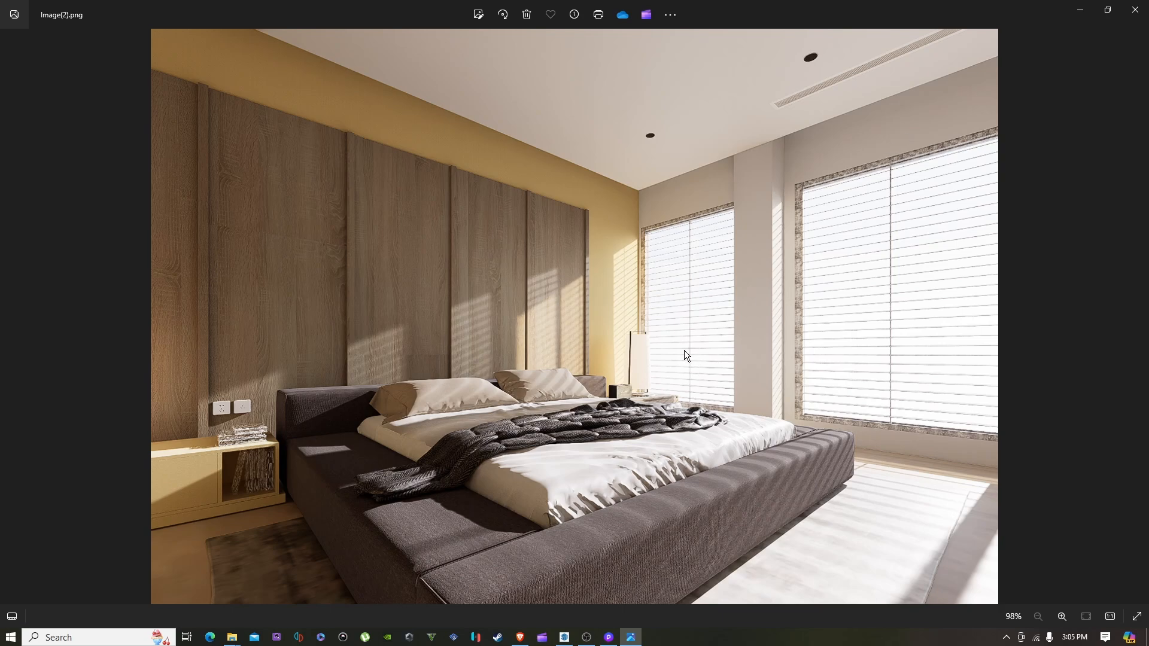
Open 2 final.png from the Bokeh folder in a maximized viewer and examine the lounge render.
mouse_move(233, 639)
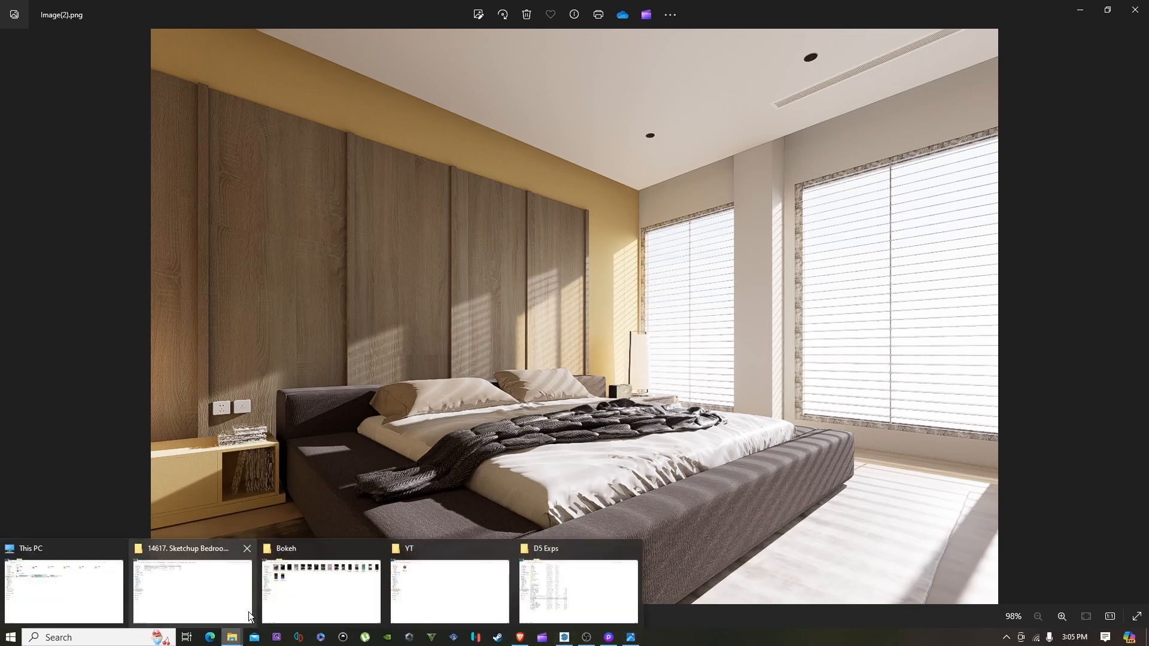
left_click(336, 584)
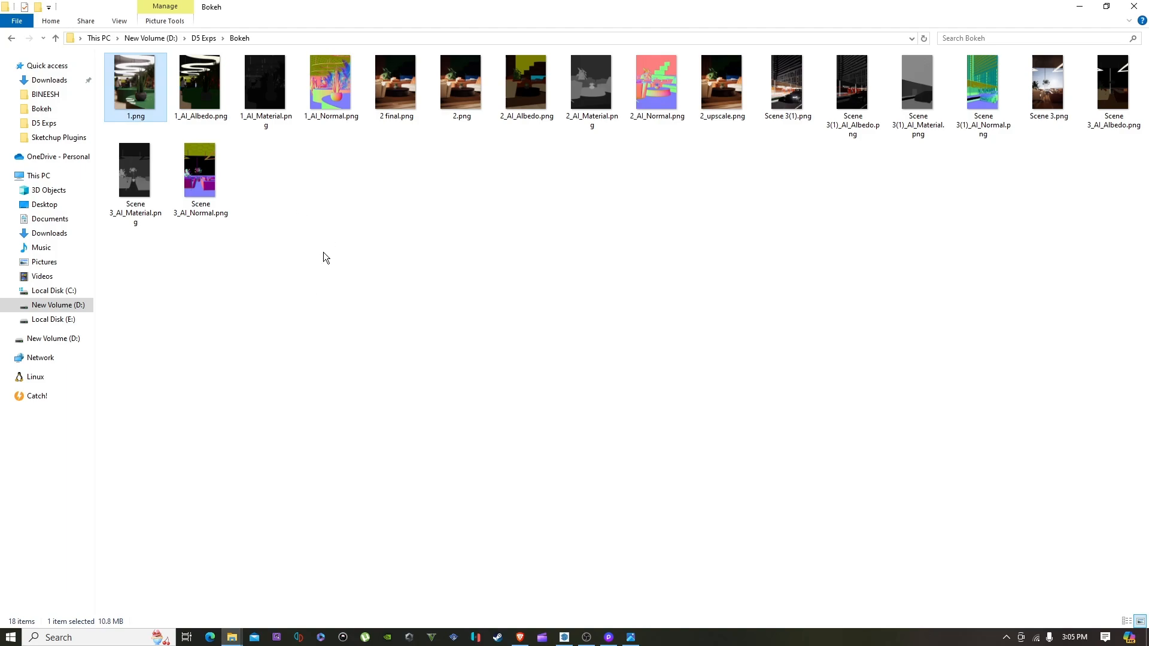
double_click(415, 88)
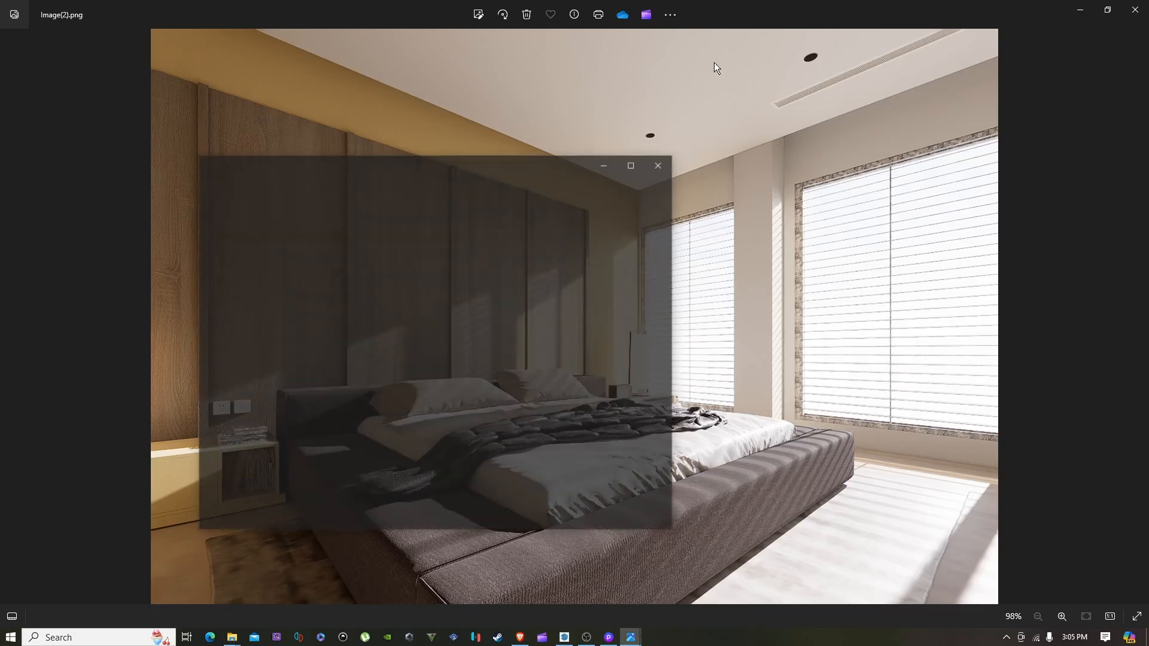
left_click(634, 165)
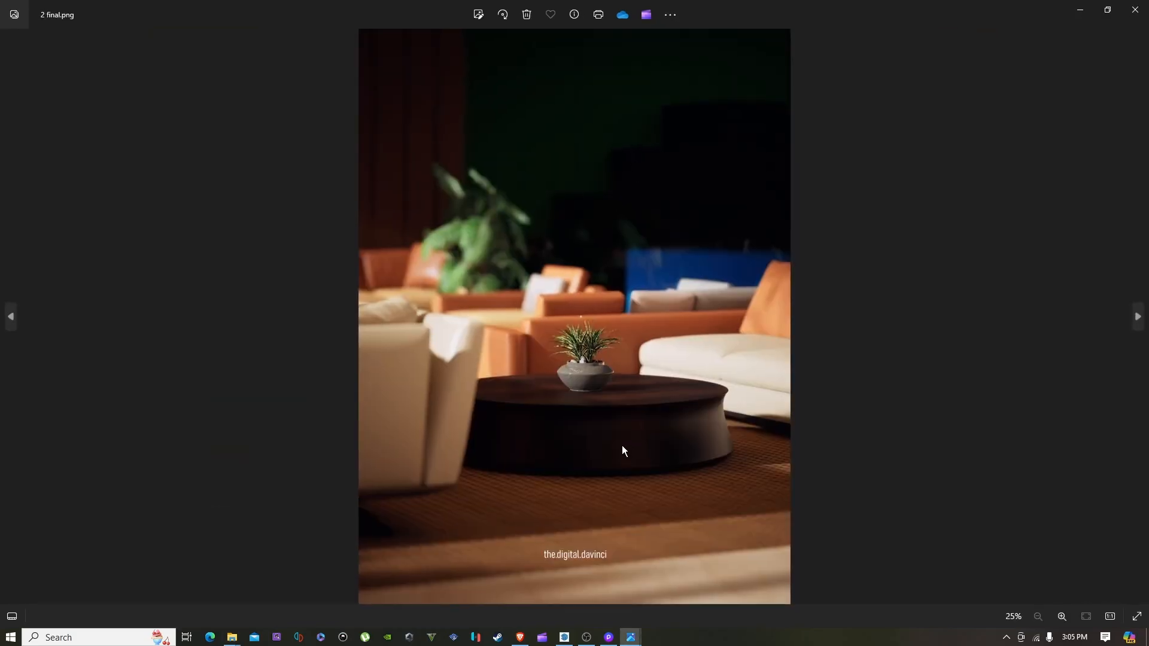
scroll(610, 374, "up", 2)
scroll(609, 372, "down", 2)
View Scene 3.png from the Bokeh folder in a maximized viewer window.
mouse_move(233, 639)
left_click(293, 594)
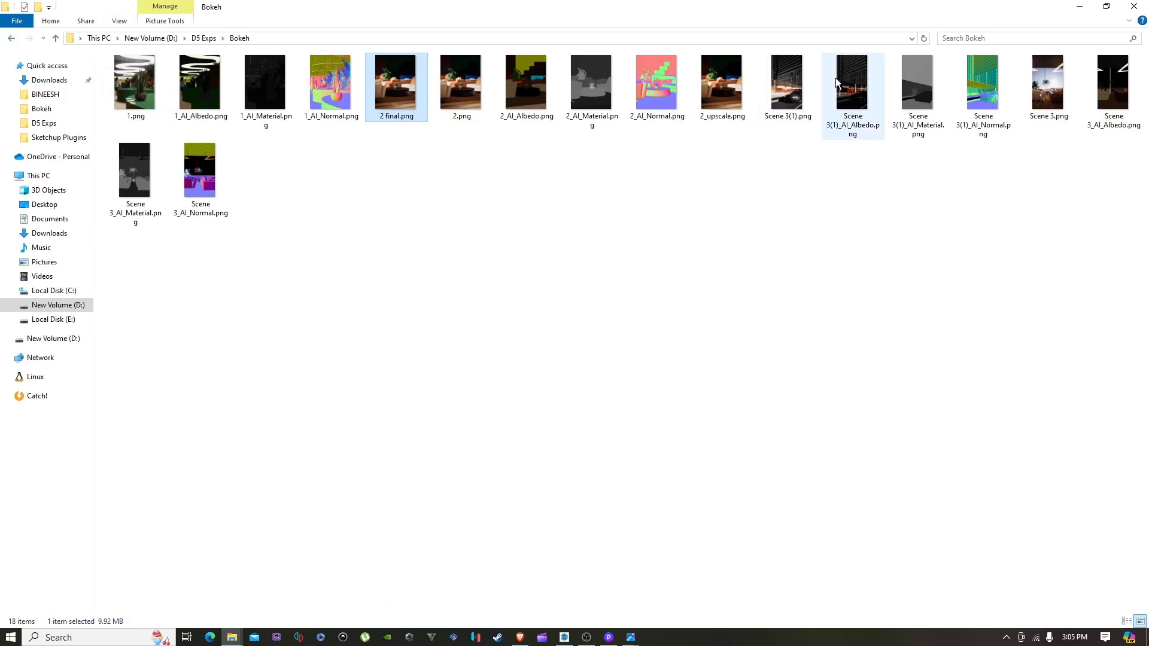
key("Return")
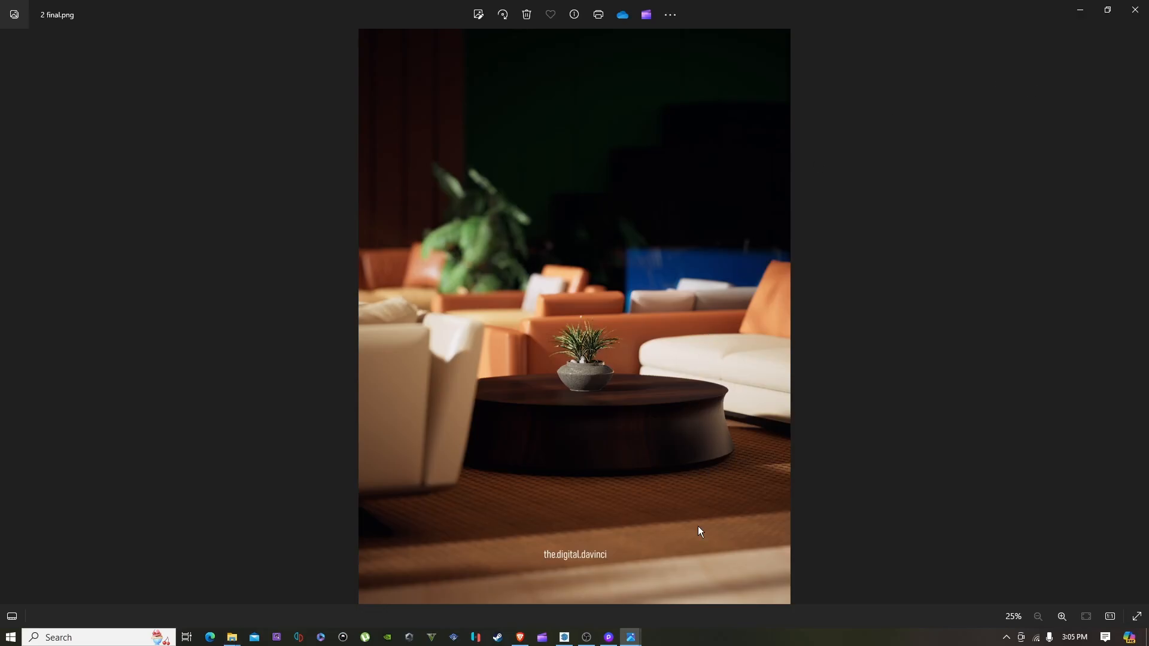
mouse_move(628, 639)
left_click(758, 568)
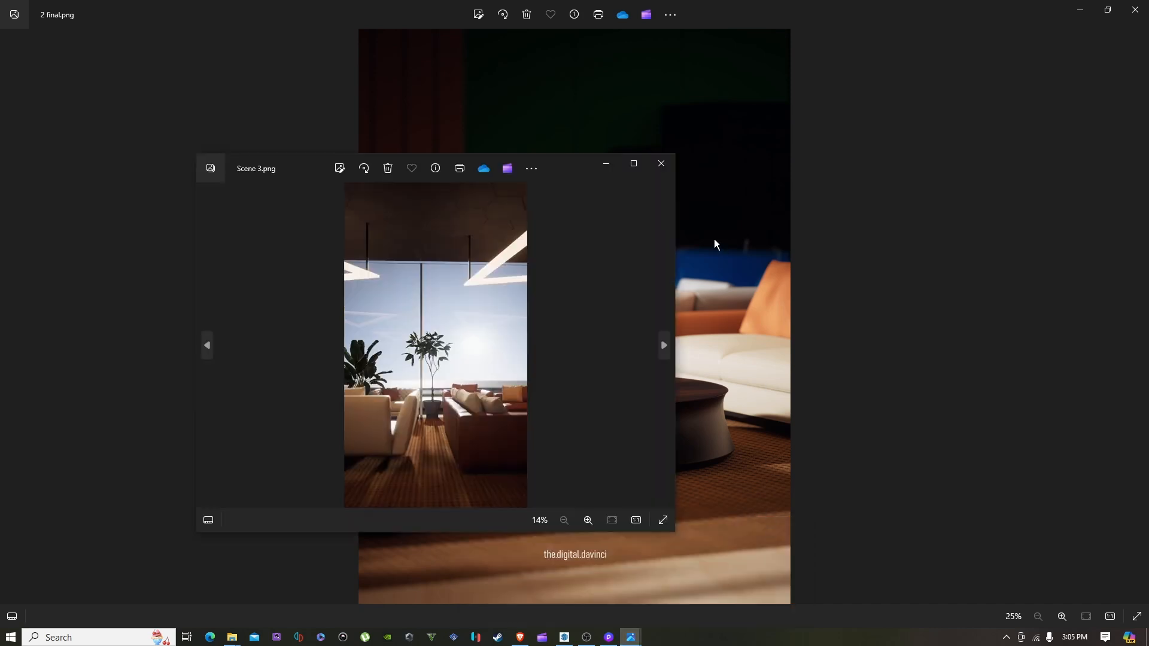
left_click(634, 164)
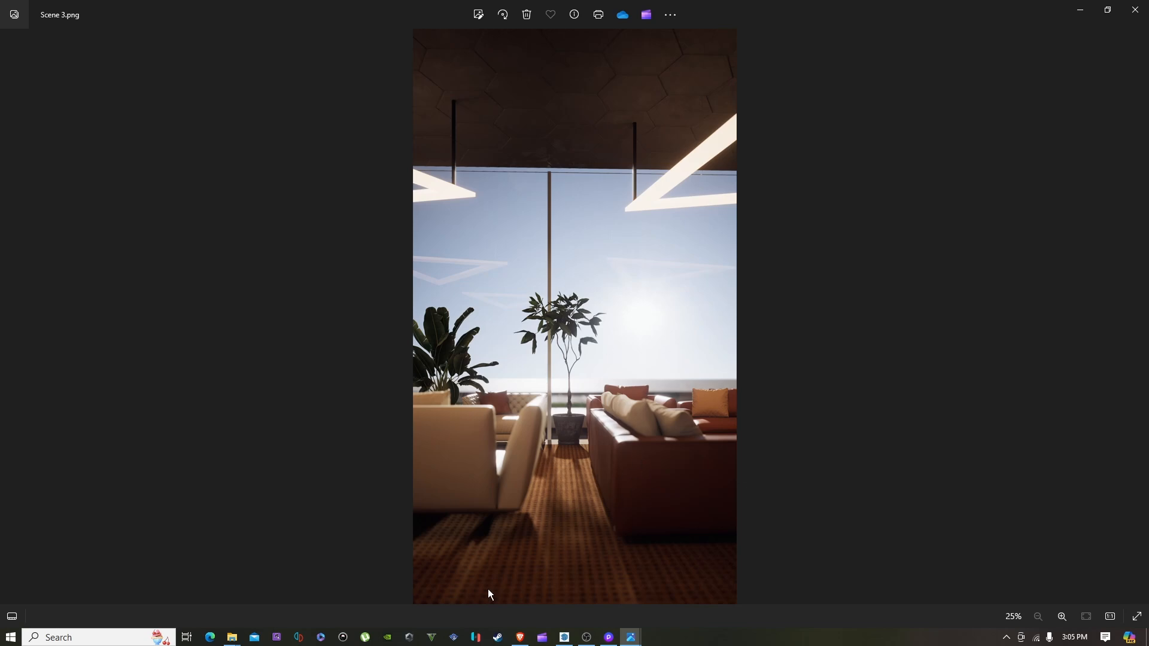
Go to the D5 Exps folder and view the exterior car porch render in a maximized viewer window.
mouse_move(245, 641)
left_click(282, 605)
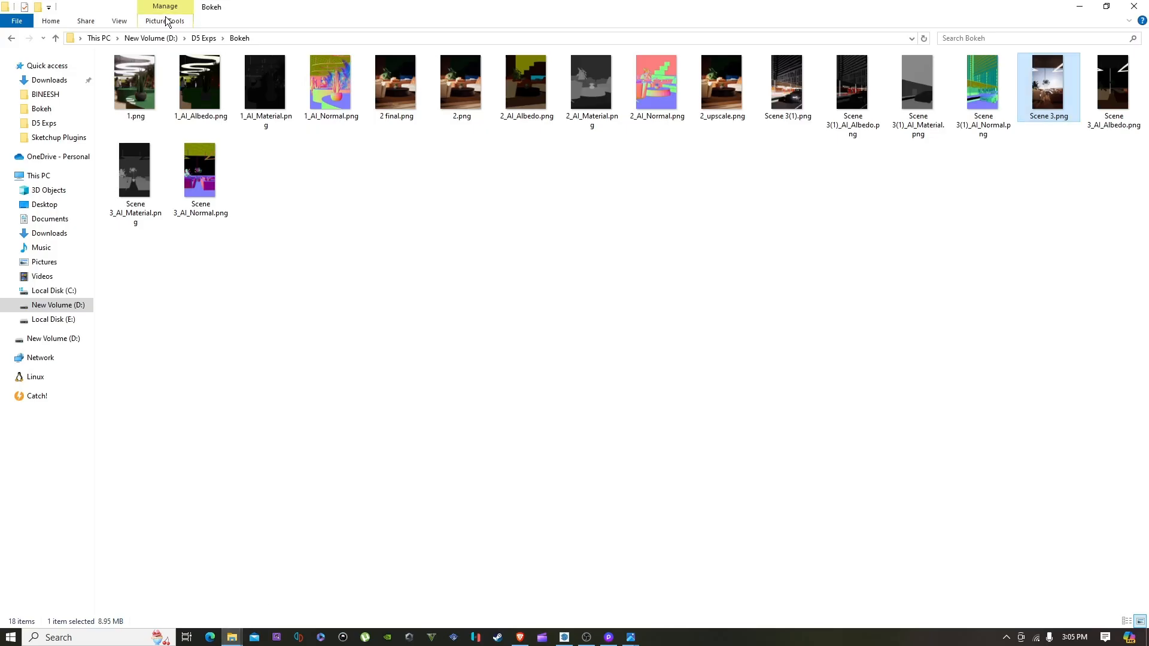
left_click(203, 37)
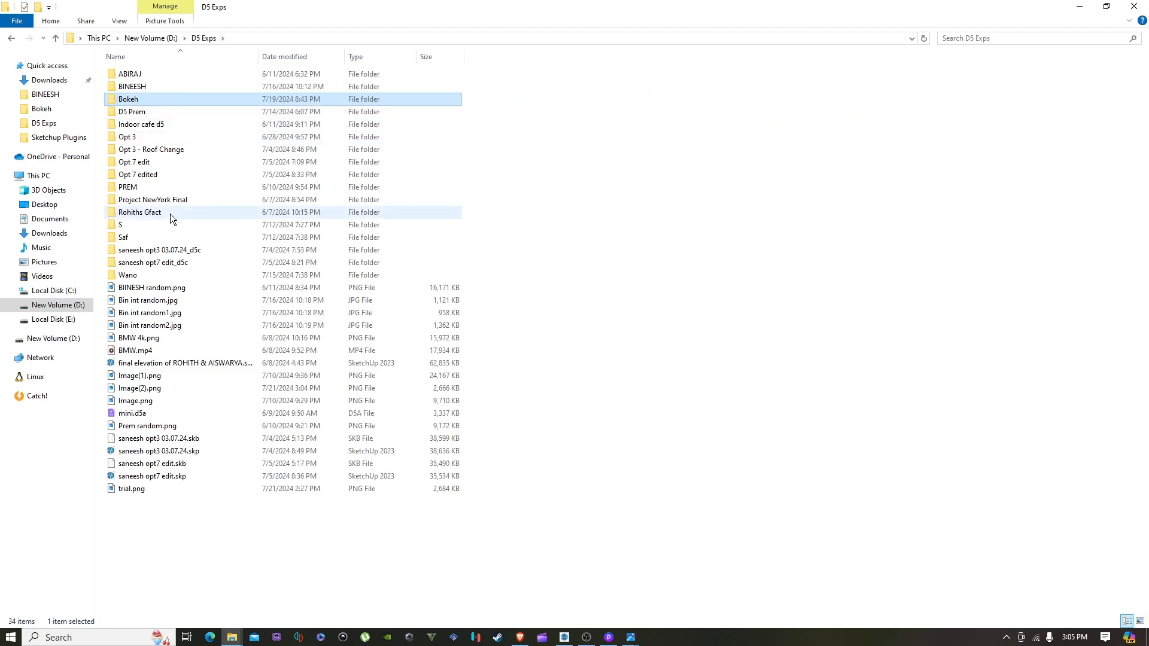
double_click(196, 292)
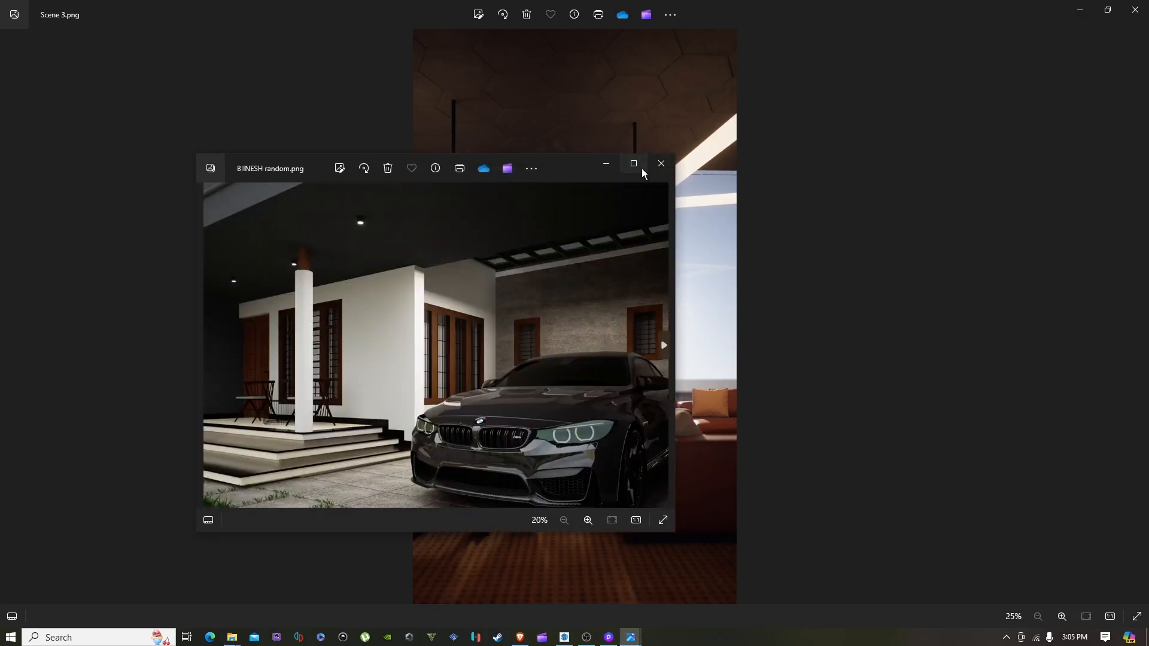
left_click(642, 167)
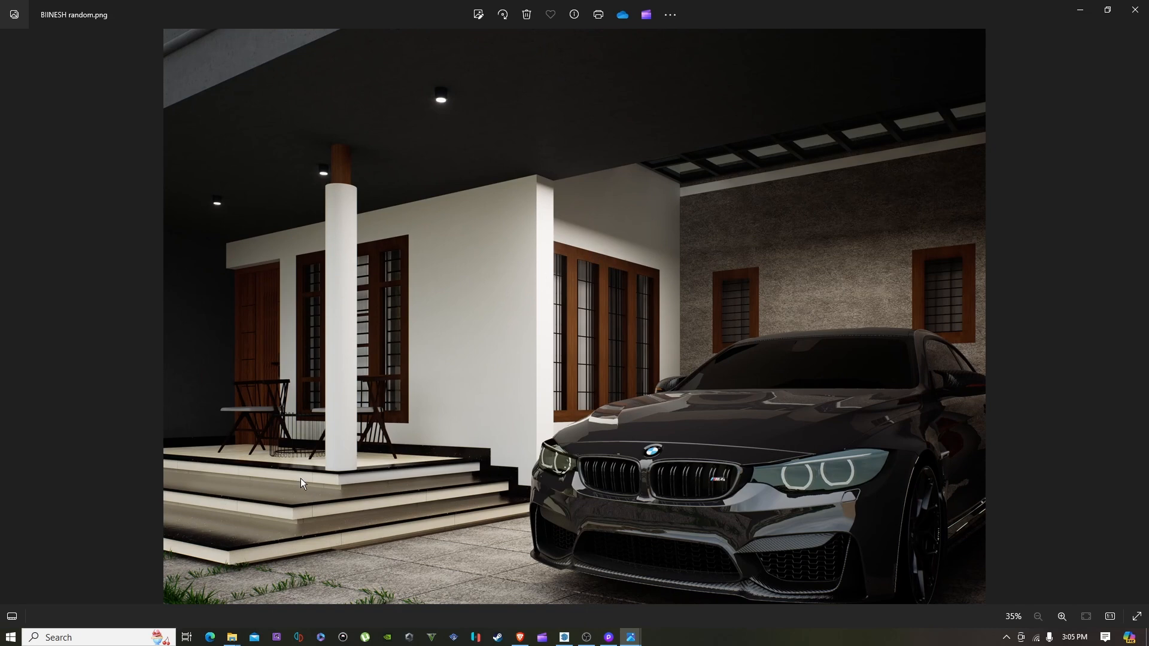
Switch to the browser, go from the D5 Render pricing page to the home page, and look over its content and available resources.
left_click(608, 638)
left_click(525, 637)
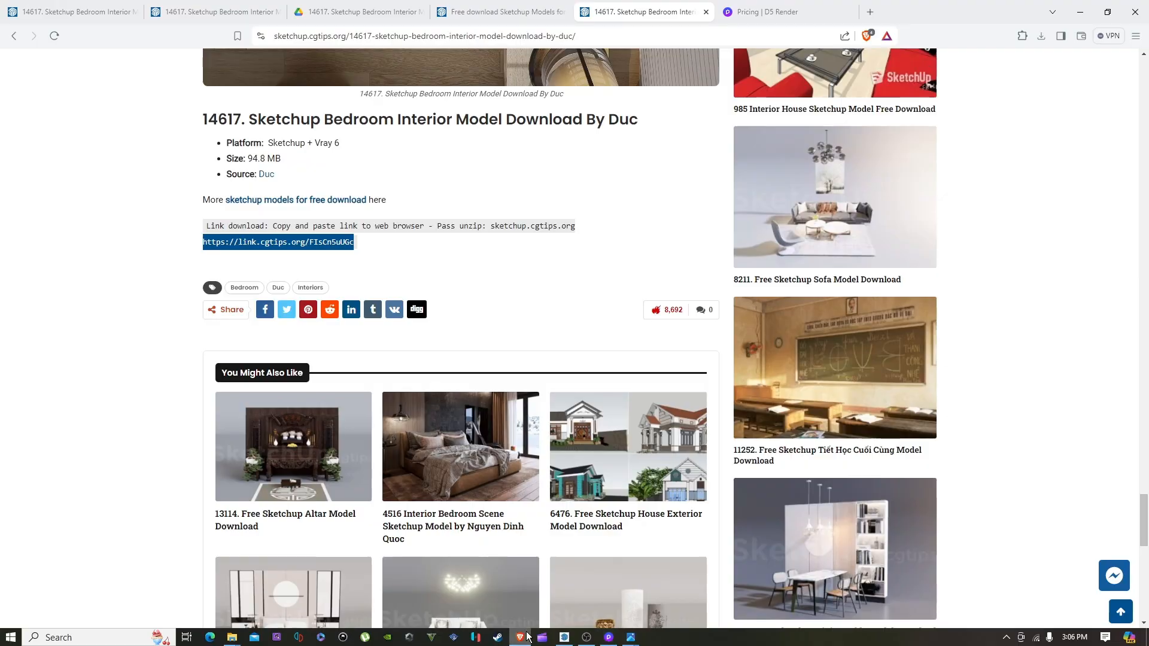
scroll(562, 317, "up", 5)
left_click(717, 13)
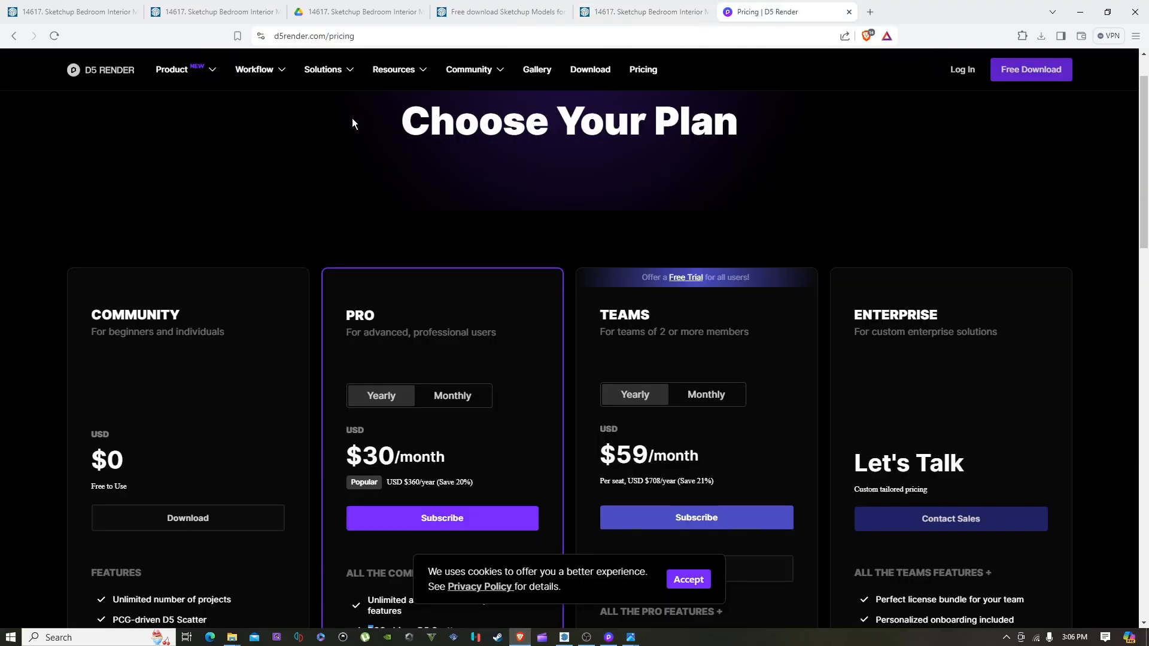
left_click(108, 70)
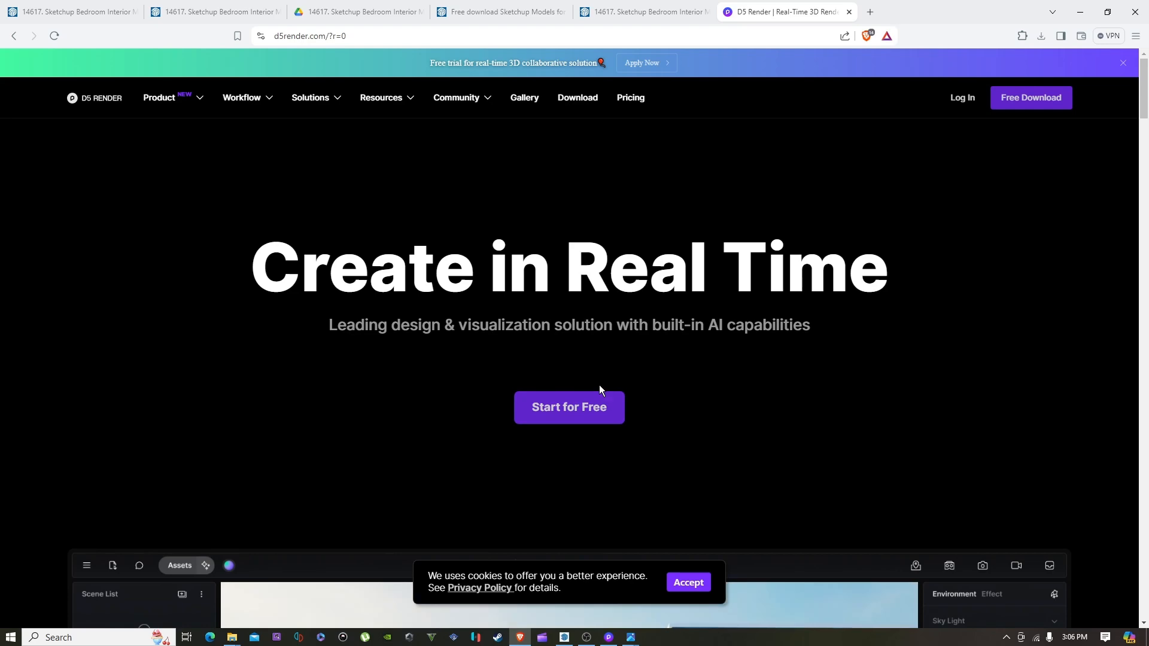
scroll(608, 328, "down", 3)
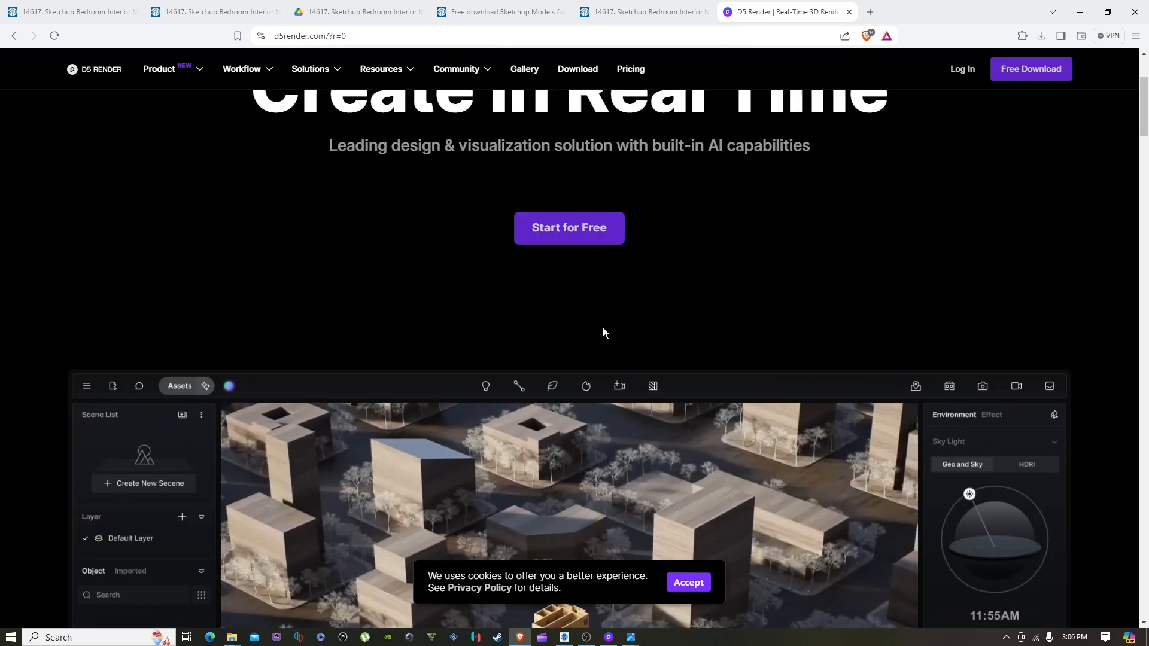
scroll(602, 329, "down", 4)
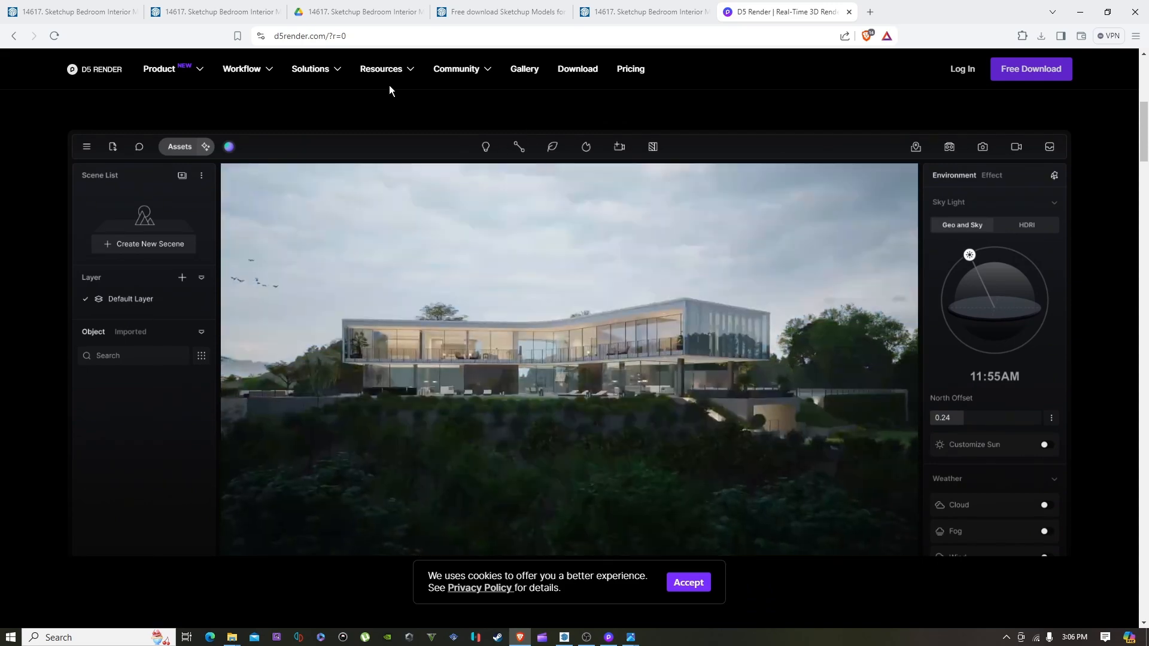
mouse_move(400, 71)
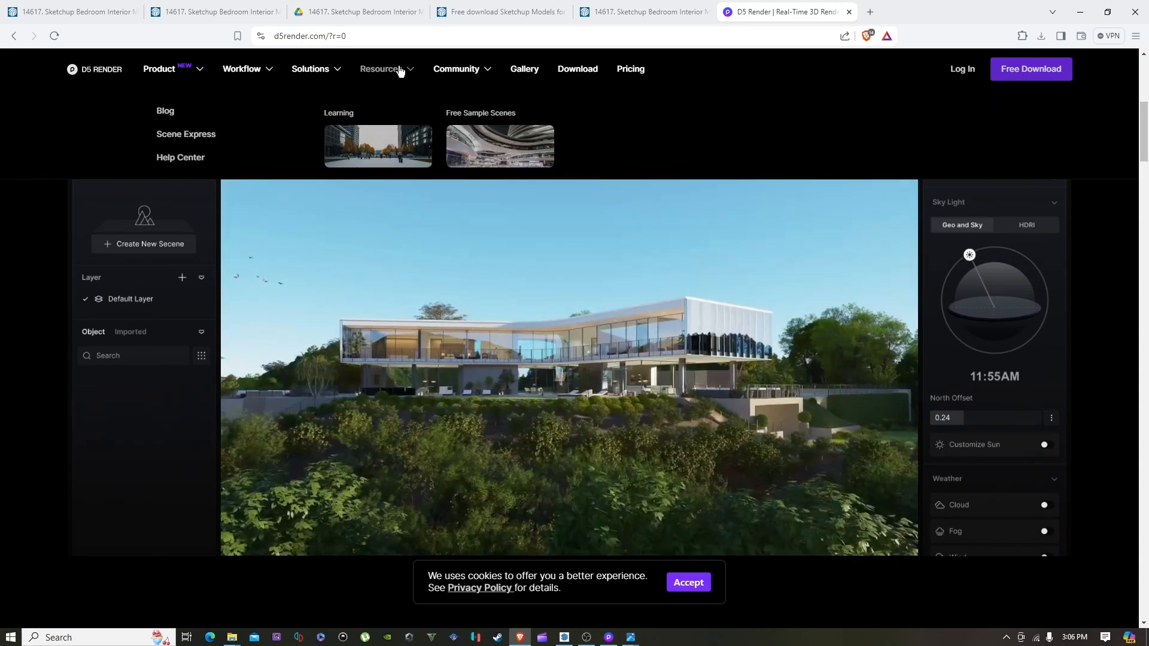
mouse_move(476, 73)
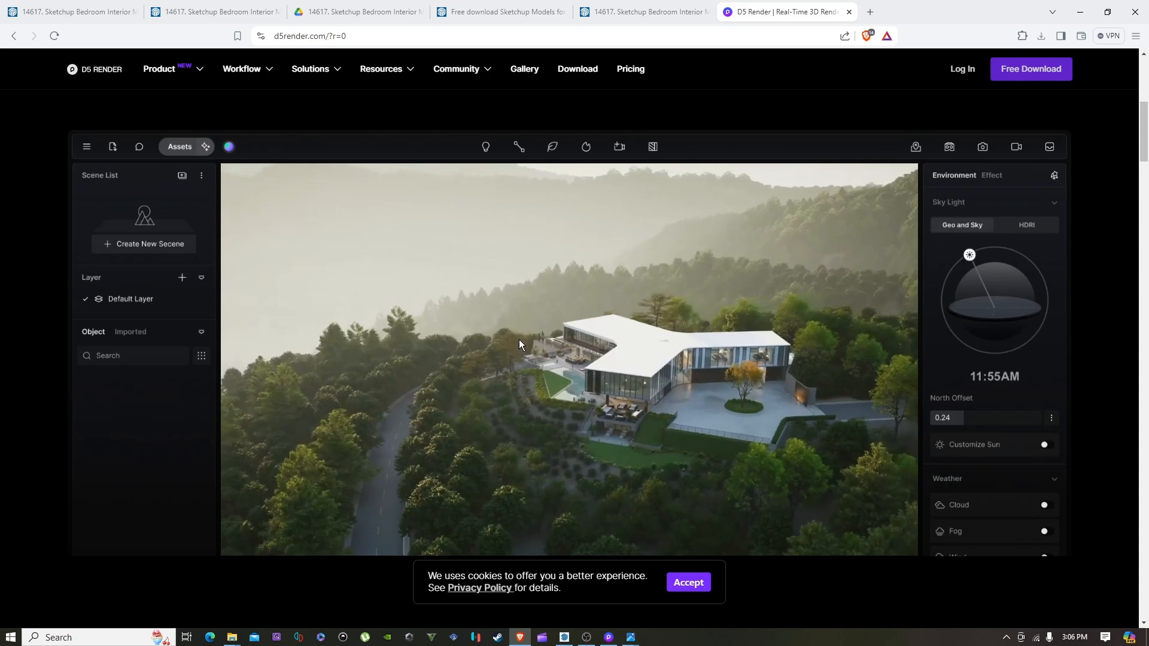
mouse_move(329, 72)
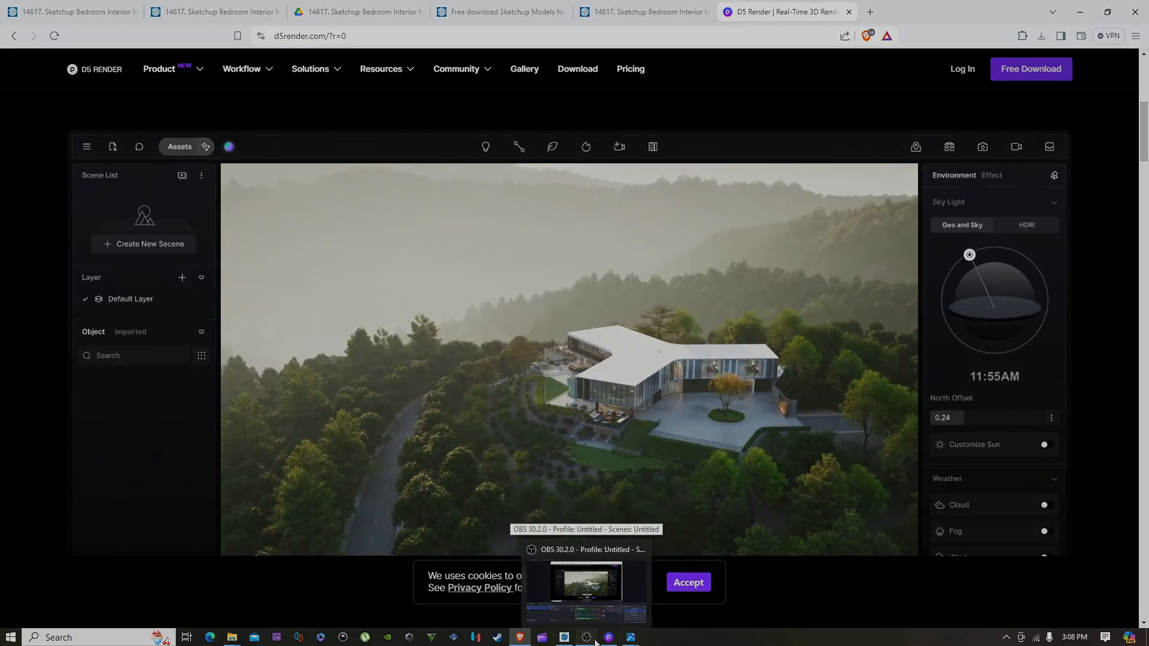
left_click(596, 641)
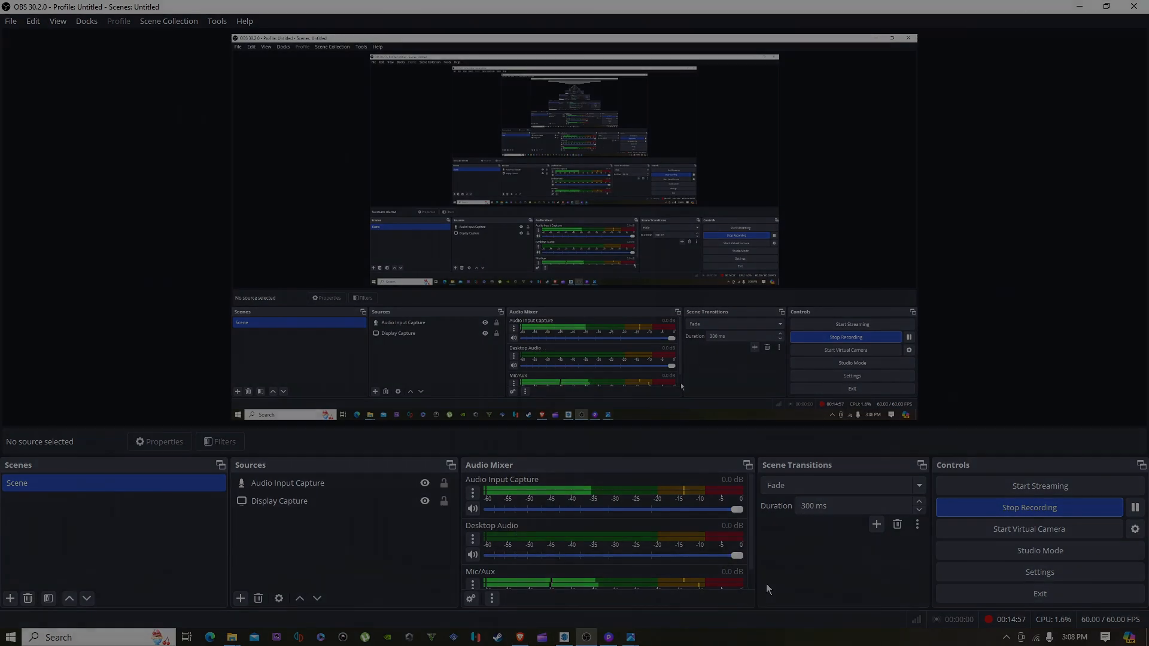